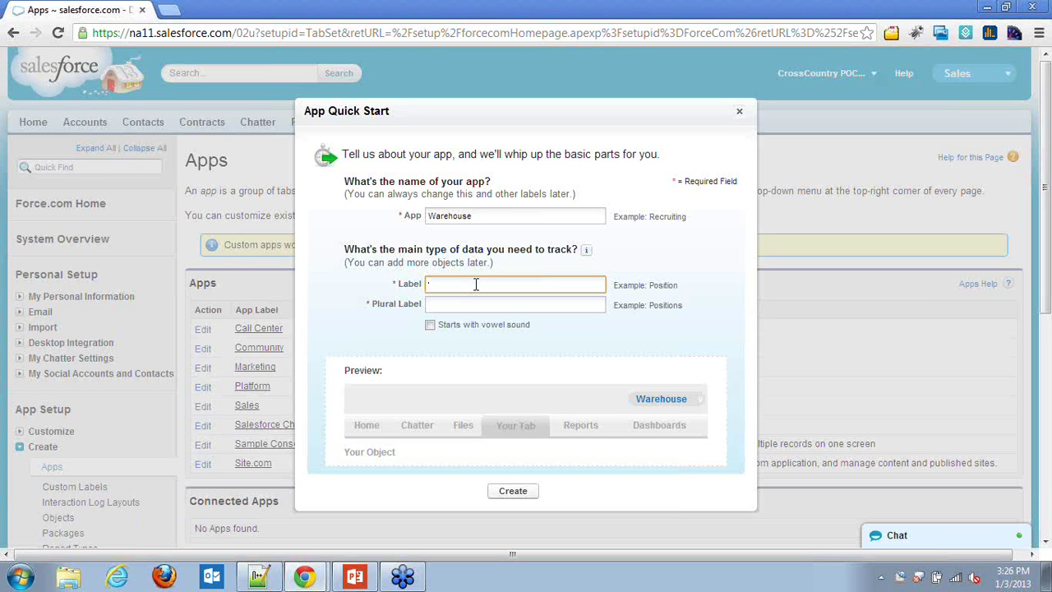
# Set the main object's label to Merchandise and plural label to Merchandises, and create the Warehouse app.
pyautogui.write('Merchandise')
pyautogui.click(459, 305)
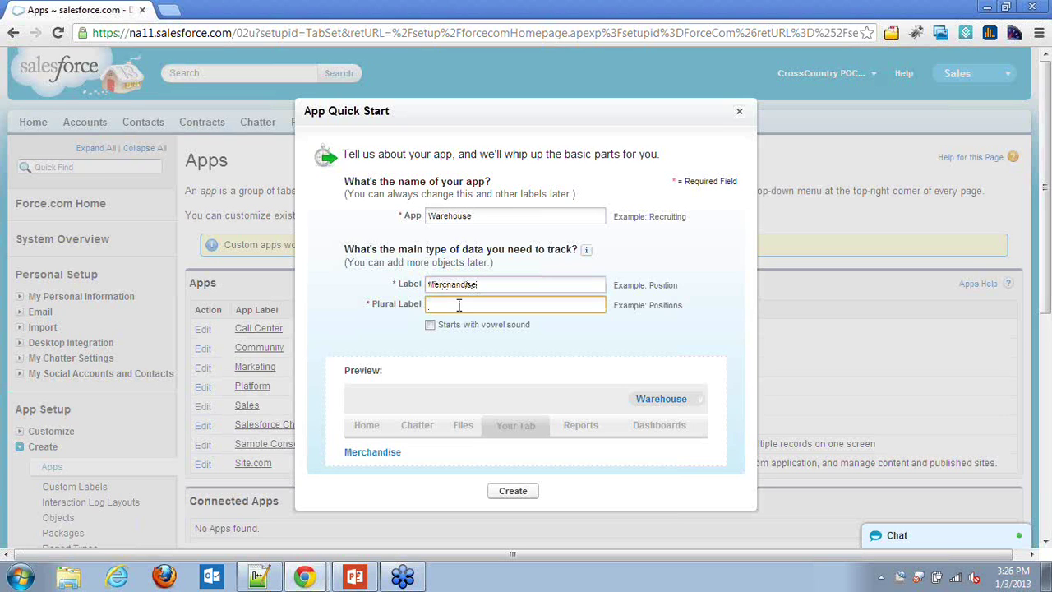
pyautogui.write('Mer')
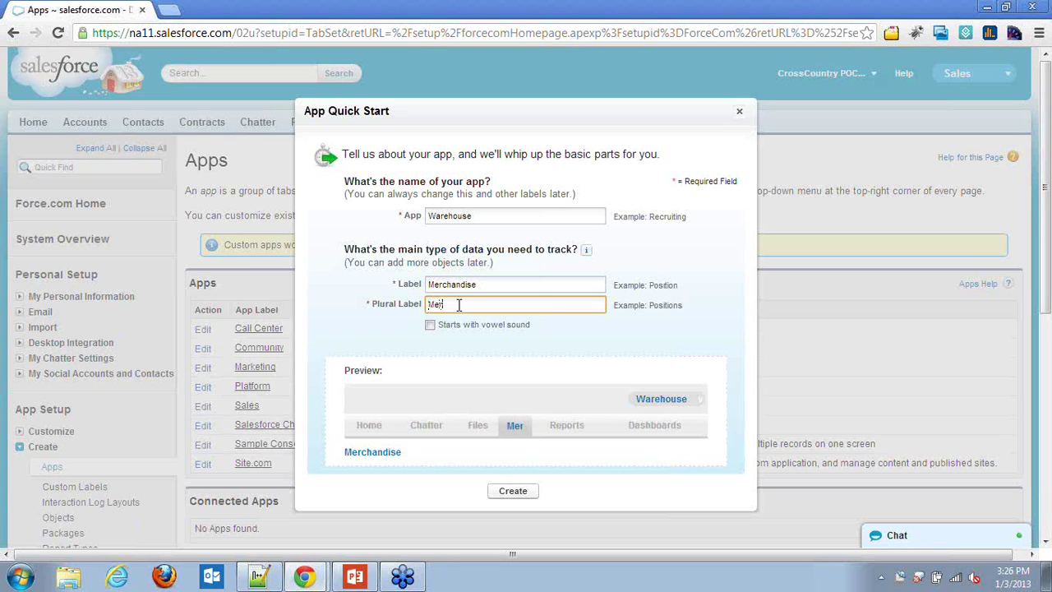
pyautogui.write('chan')
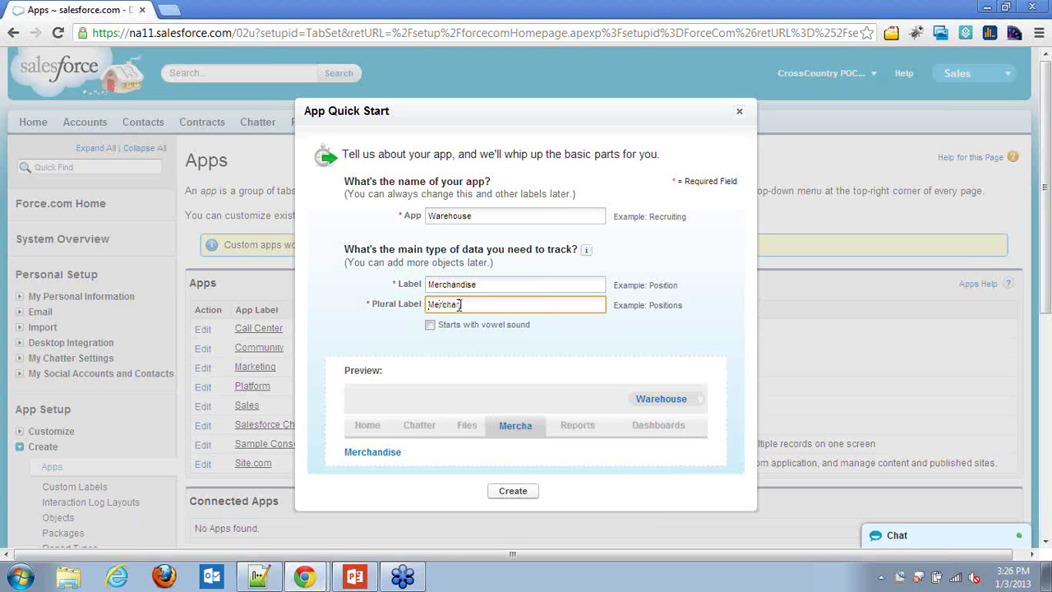
pyautogui.write('dises')
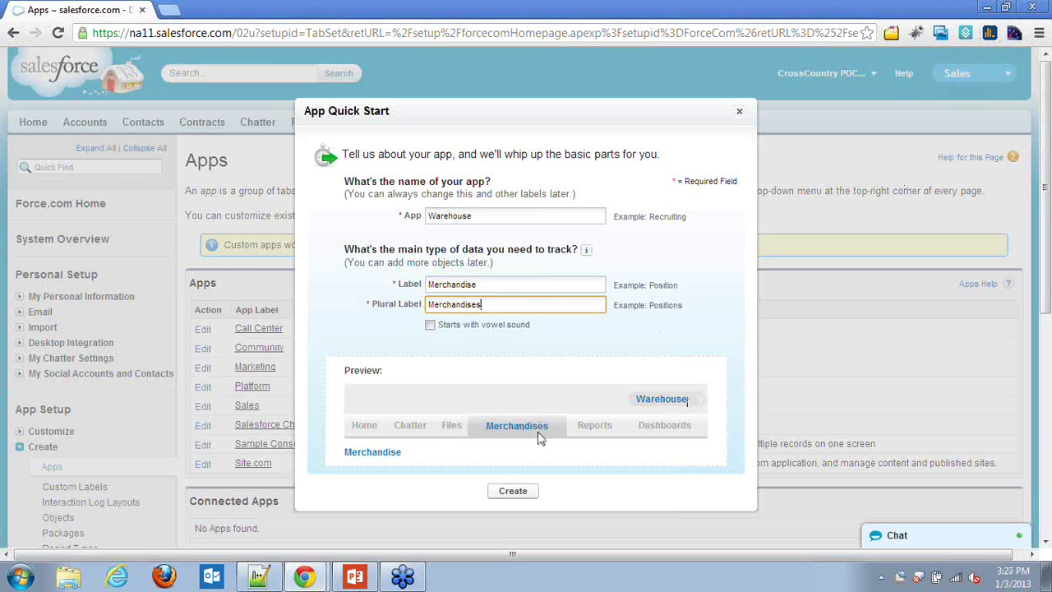
pyautogui.click(516, 492)
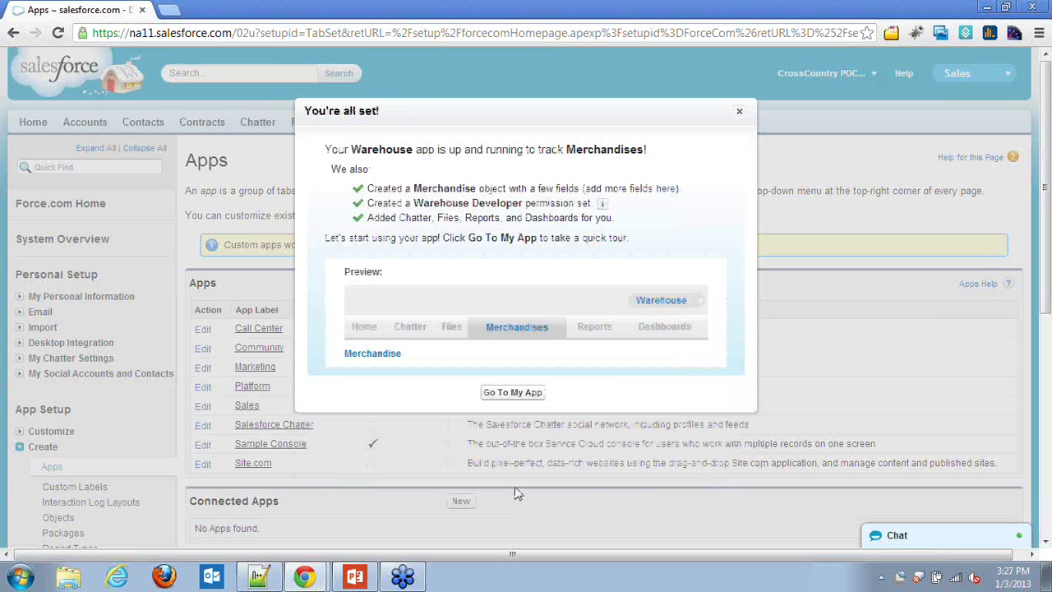
# Go to the new Warehouse app and open the field setup of its Merchandise object.
pyautogui.click(513, 393)
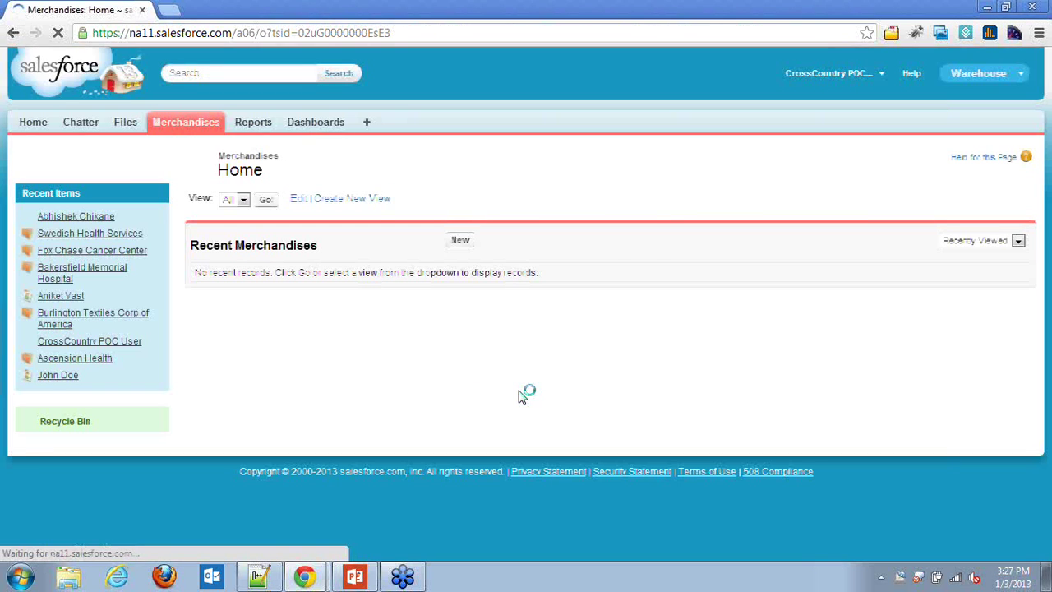
pyautogui.click(460, 258)
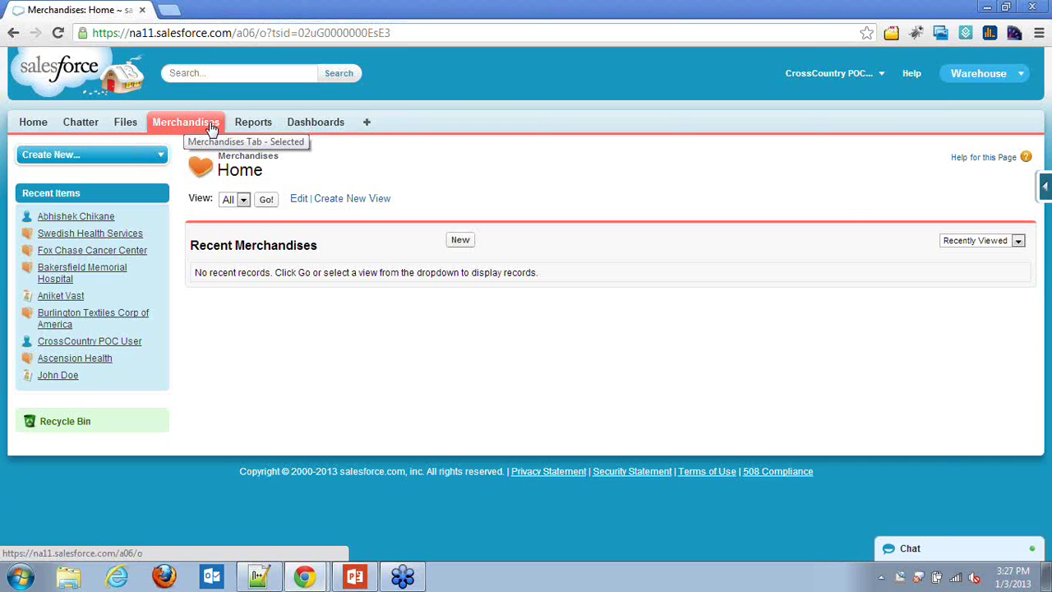
pyautogui.click(1046, 189)
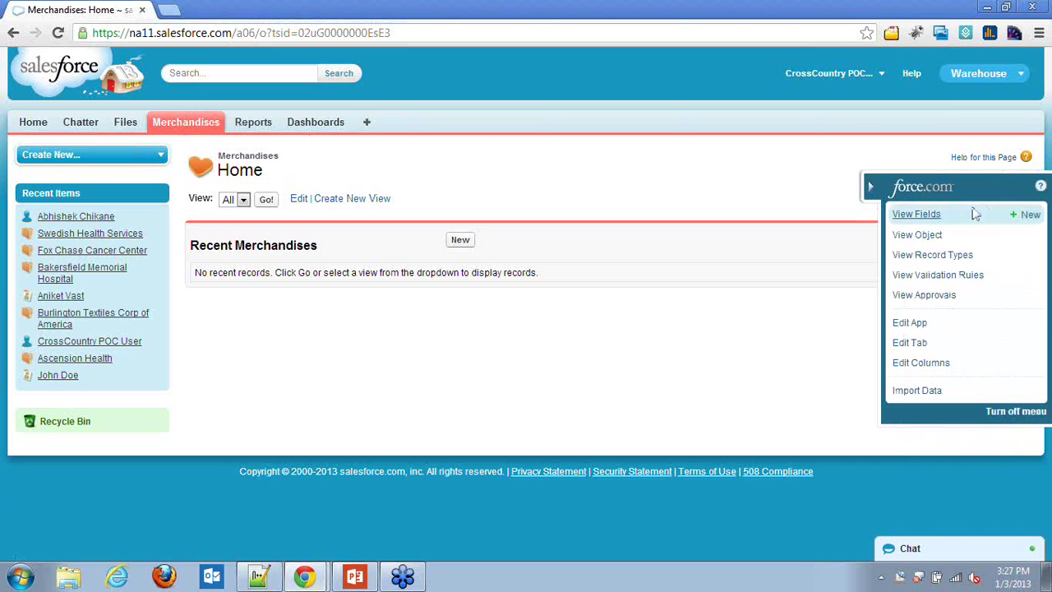
pyautogui.click(934, 216)
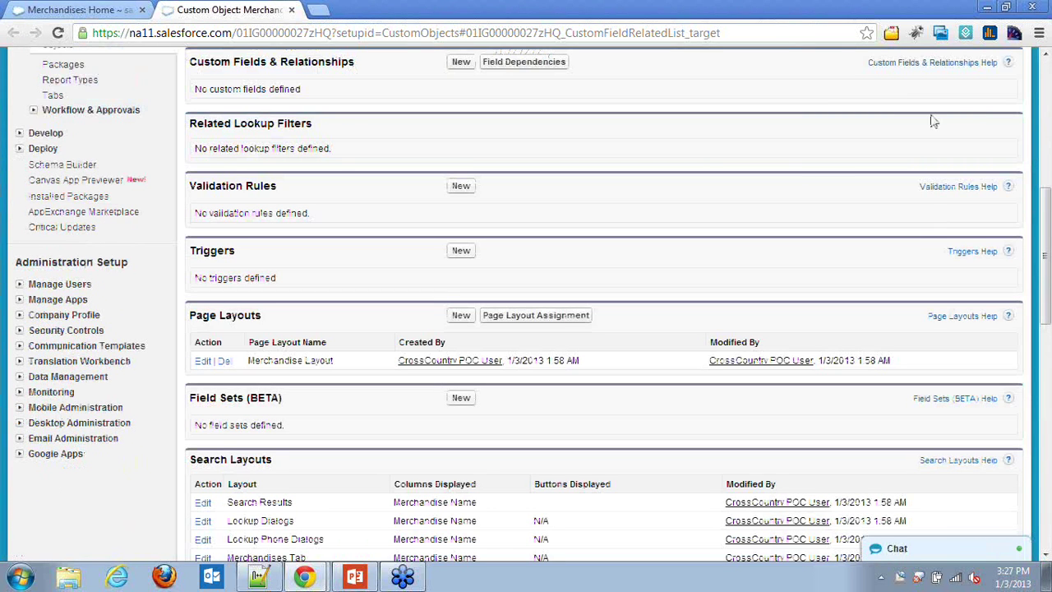
# Examine the Merchandise object's definition details, standard fields and layout sections.
pyautogui.scroll(-3, 1035, 170)
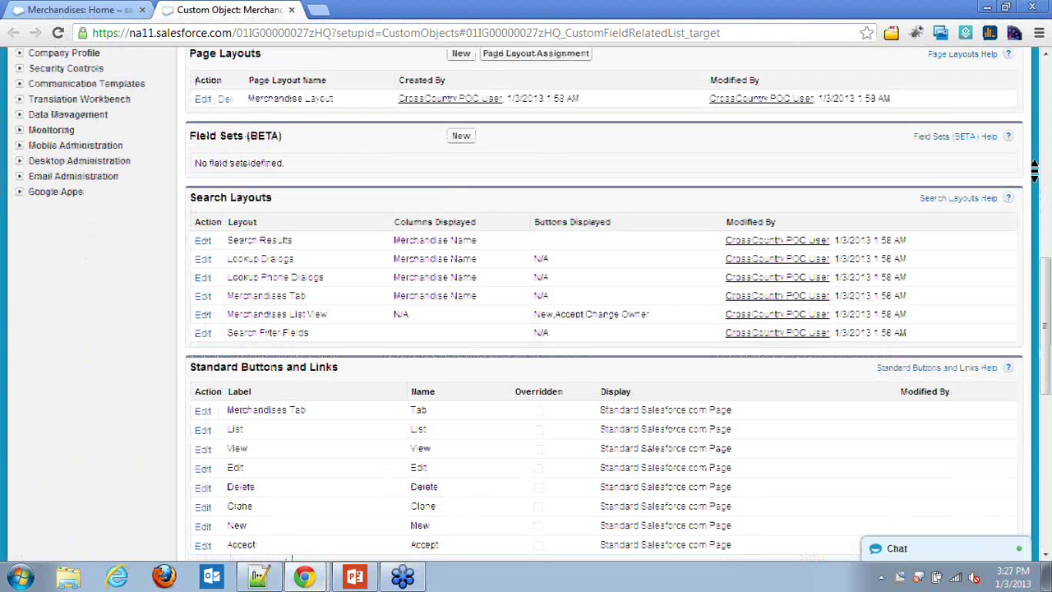
pyautogui.scroll(10, 1034, 171)
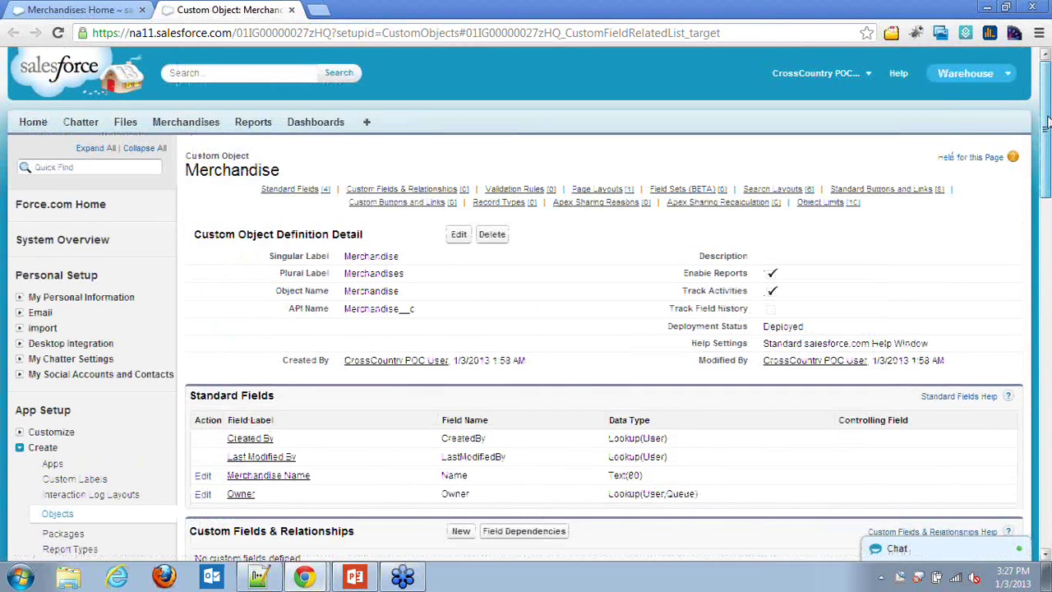
pyautogui.scroll(-3, 575, 288)
pyautogui.scroll(1, 493, 206)
pyautogui.doubleClick(382, 112)
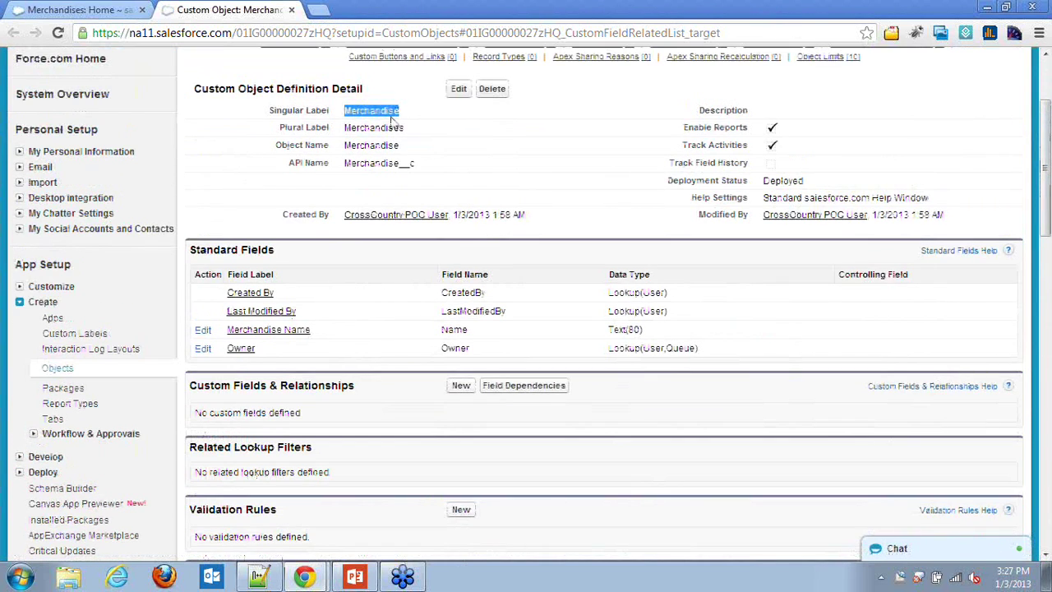
pyautogui.scroll(-1, 406, 132)
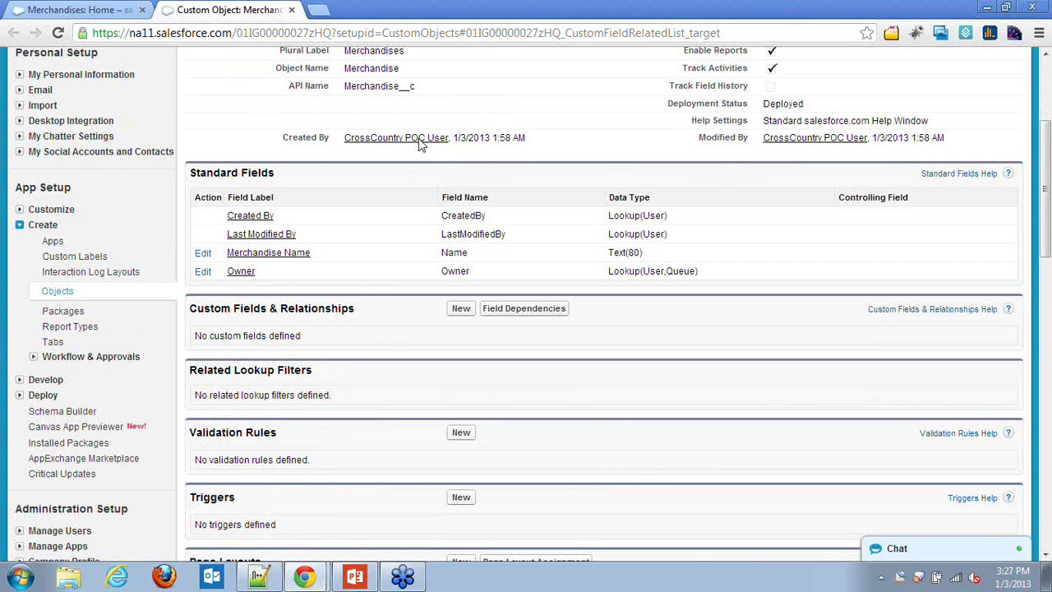
# Start a new custom field on the Merchandise object with Text Area as its data type.
pyautogui.scroll(-2, 421, 144)
pyautogui.click(461, 156)
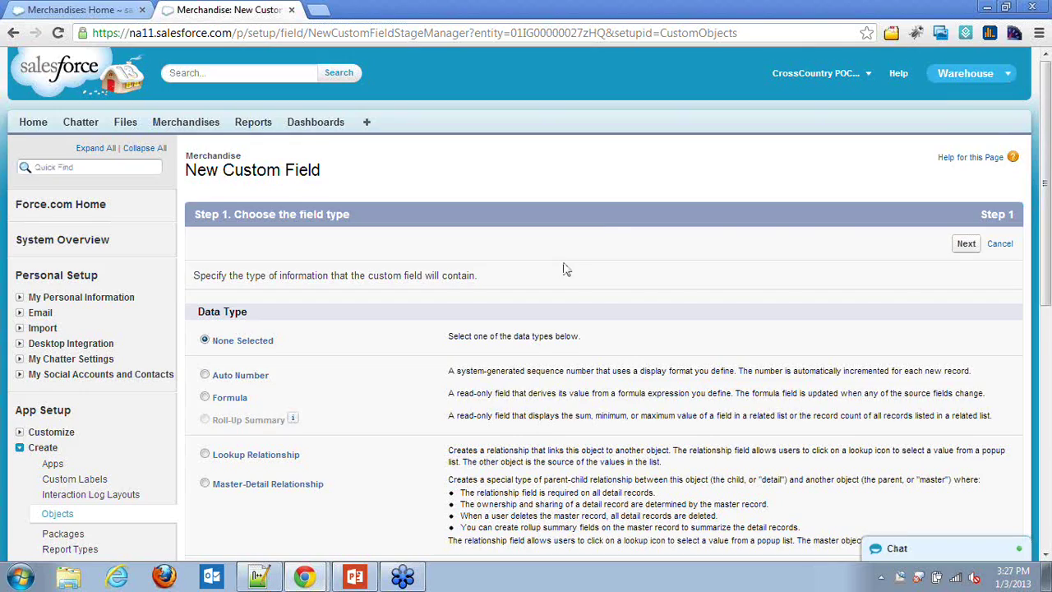
pyautogui.scroll(-5, 565, 268)
pyautogui.scroll(-2, 540, 252)
pyautogui.click(239, 361)
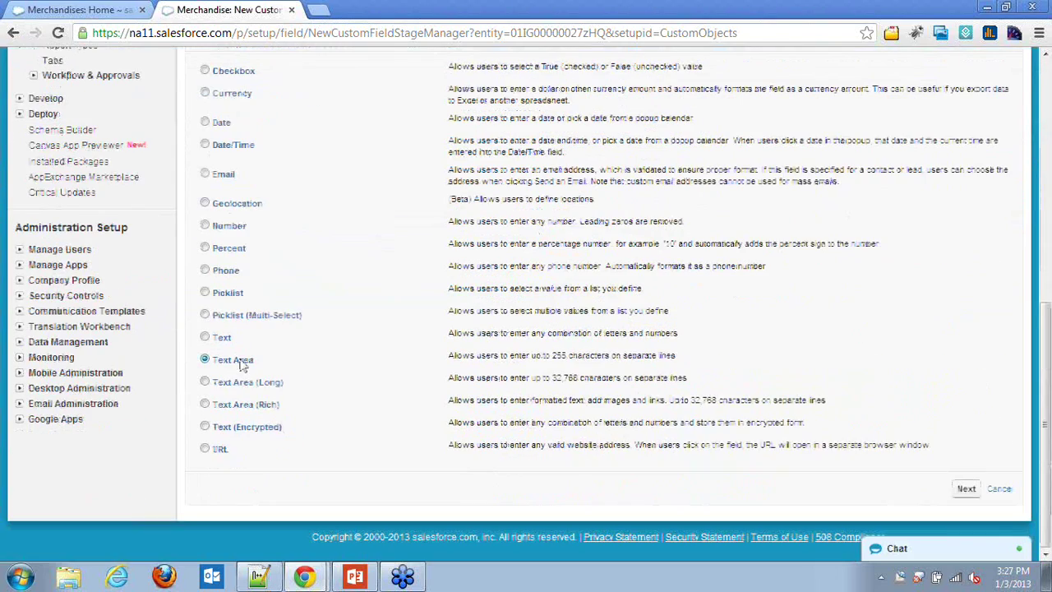
pyautogui.scroll(1, 297, 364)
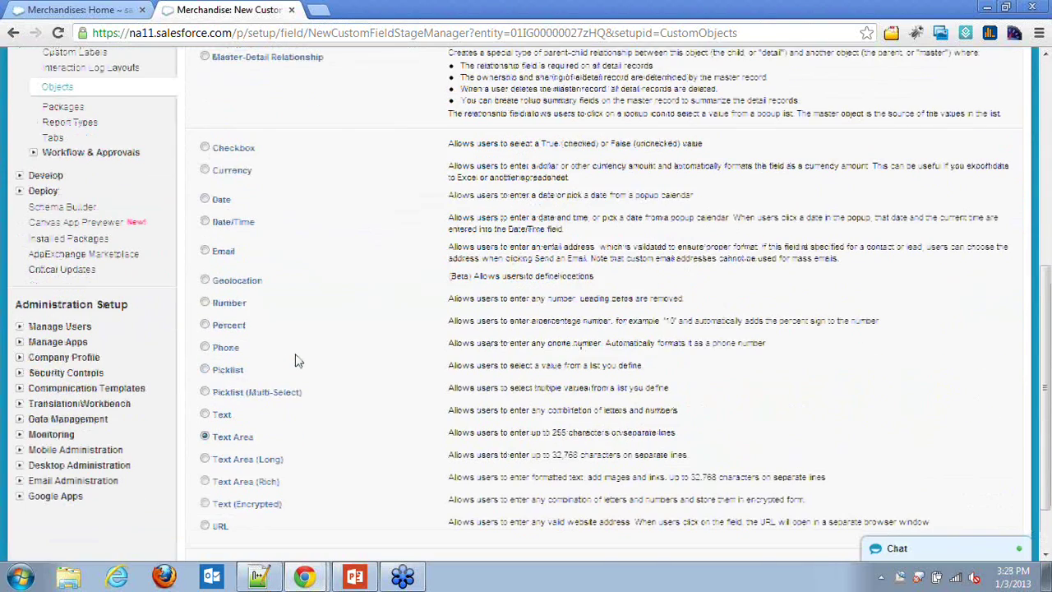
pyautogui.scroll(3, 298, 361)
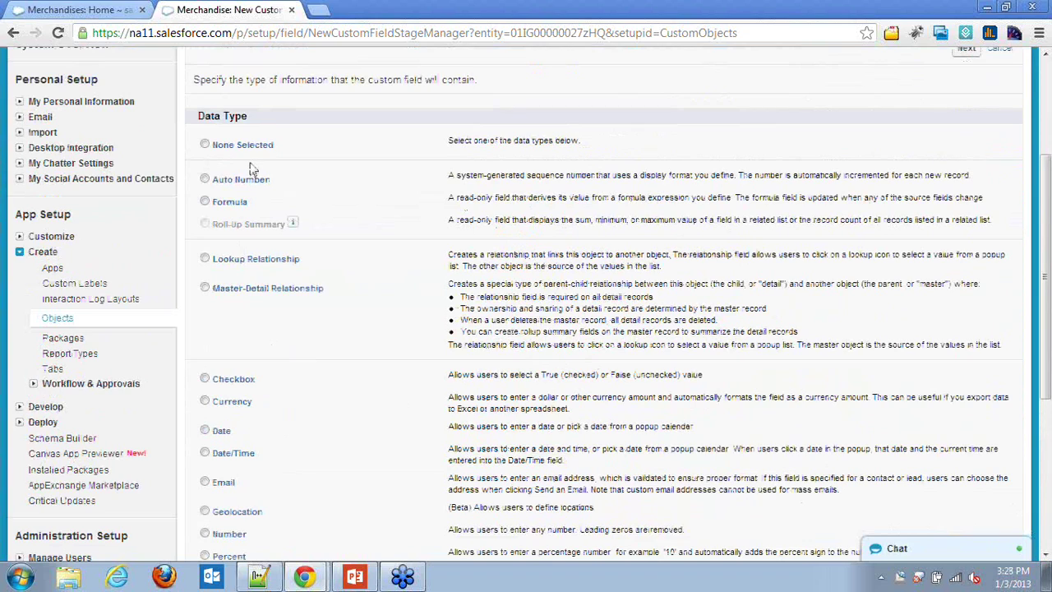
pyautogui.scroll(-1, 256, 194)
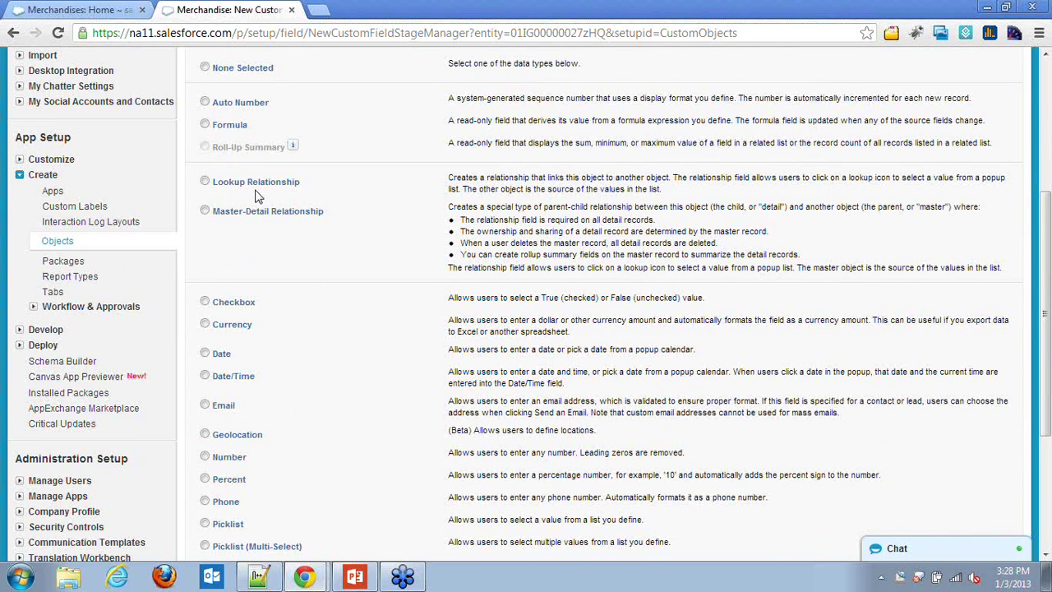
pyautogui.scroll(-1, 249, 198)
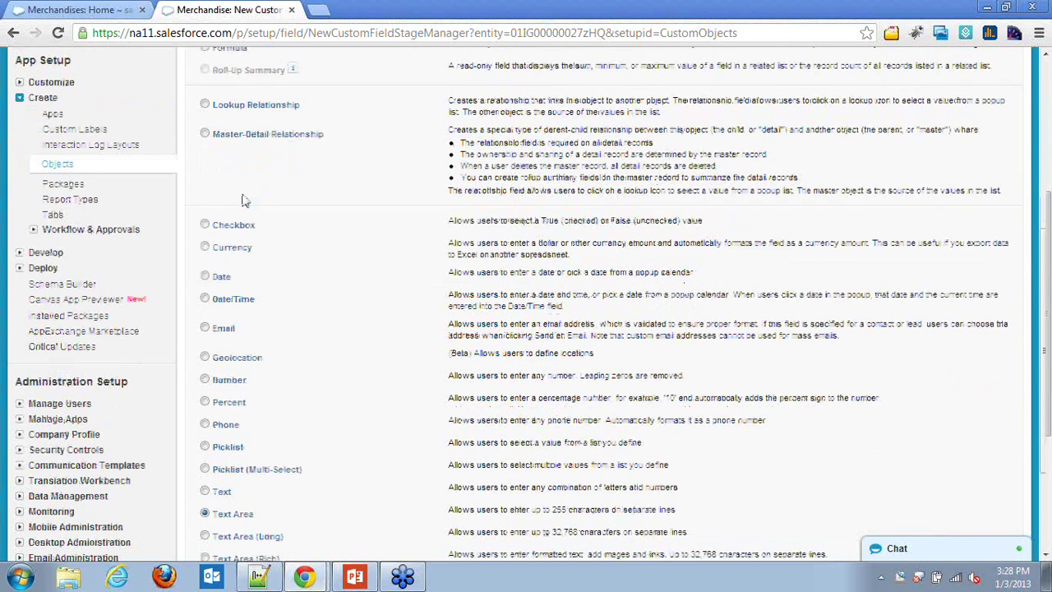
pyautogui.scroll(-1, 243, 196)
pyautogui.scroll(-1, 238, 224)
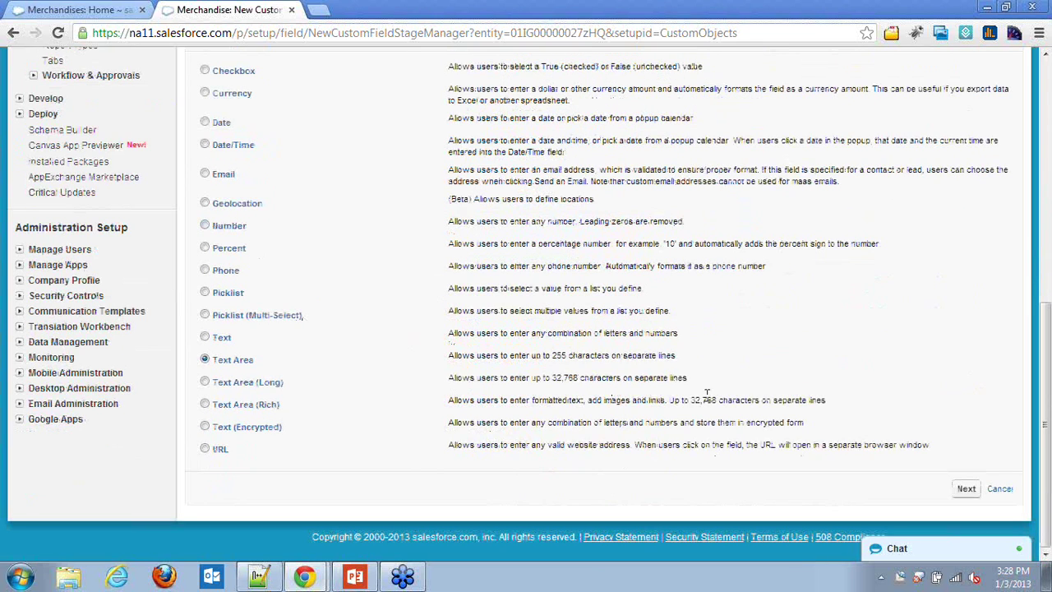
pyautogui.click(970, 493)
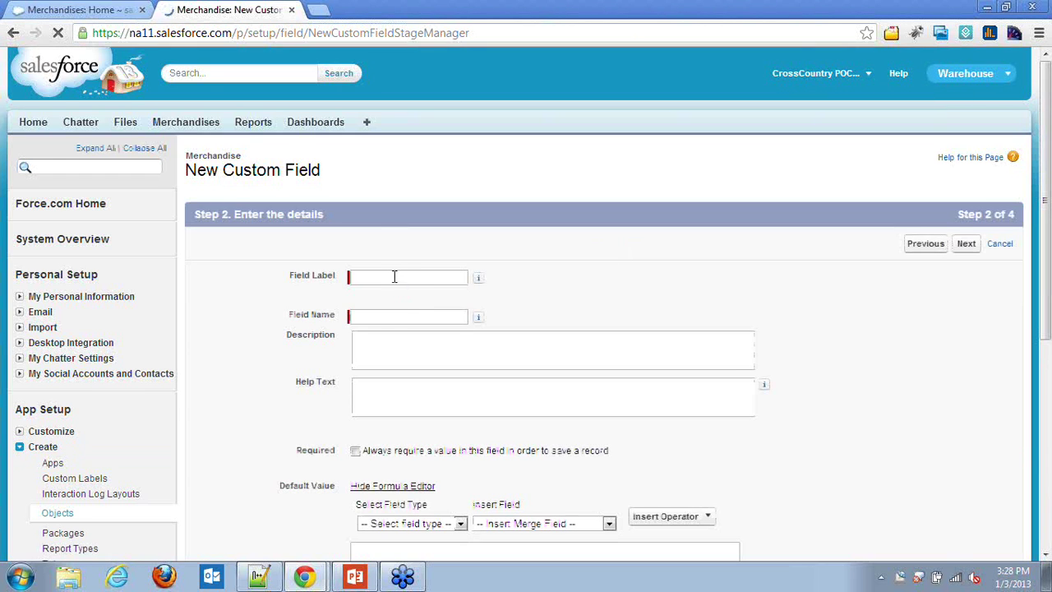
# Set the new field's label and field name to Description.
pyautogui.click(395, 276)
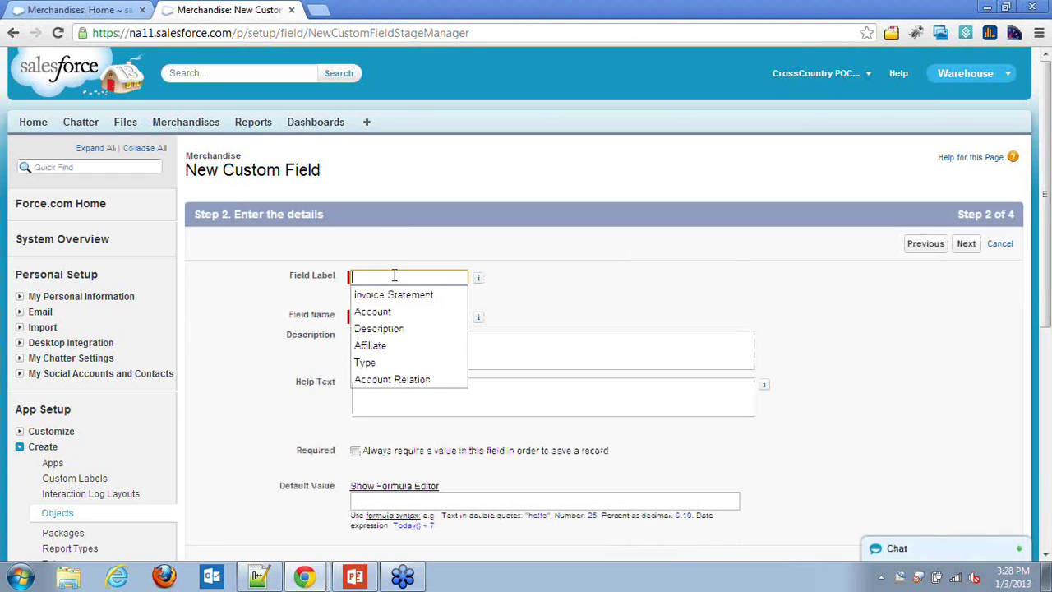
pyautogui.write('D')
pyautogui.click(395, 295)
pyautogui.click(394, 320)
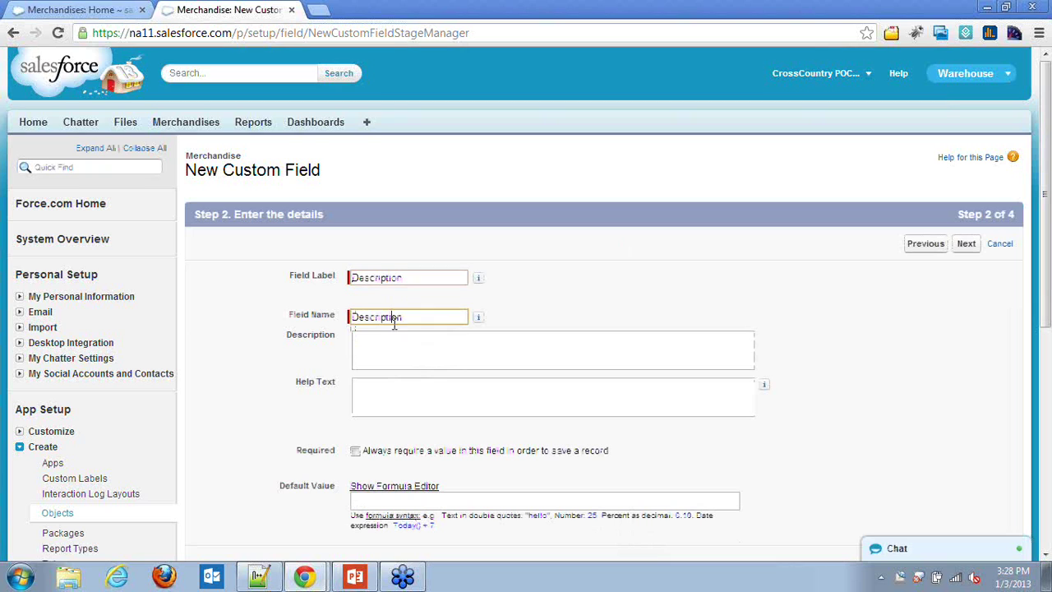
# Enter "This is product description." as both the field's description and its help text.
pyautogui.click(425, 355)
pyautogui.scroll(-1, 444, 357)
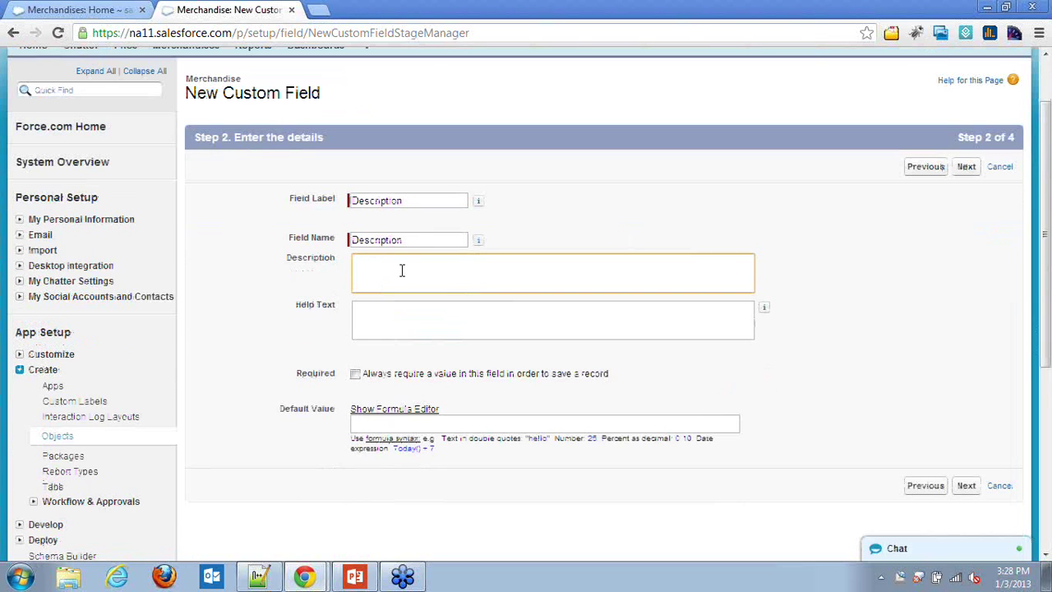
pyautogui.click(402, 317)
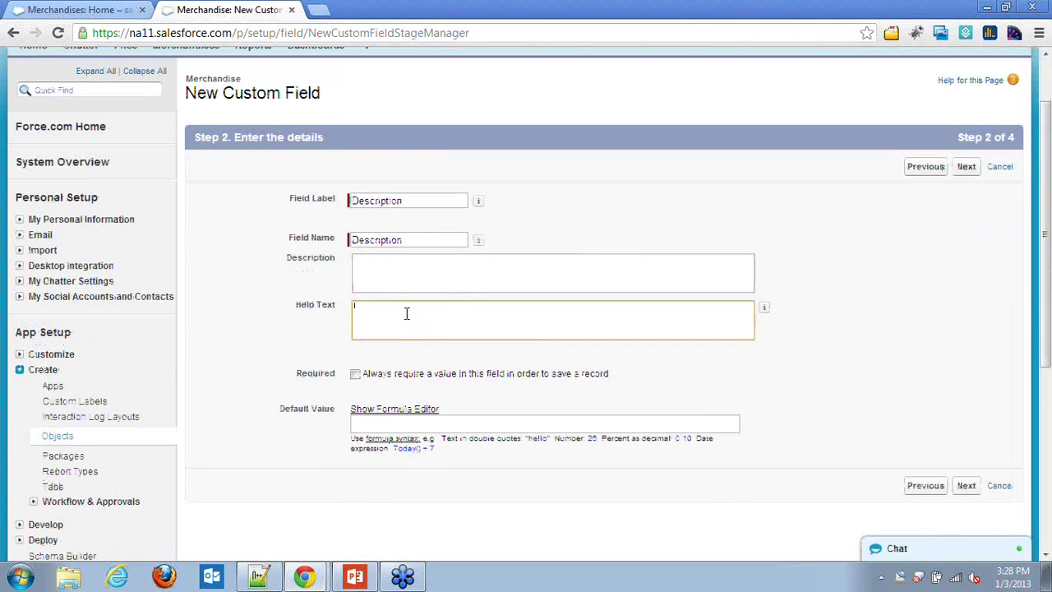
pyautogui.click(402, 275)
pyautogui.write('Th')
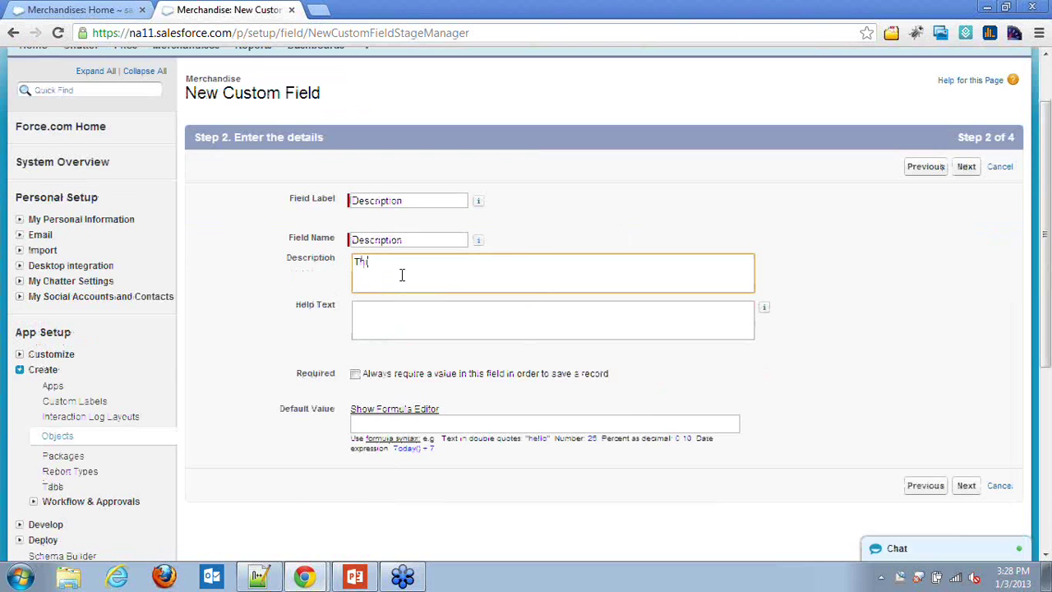
pyautogui.write('is is')
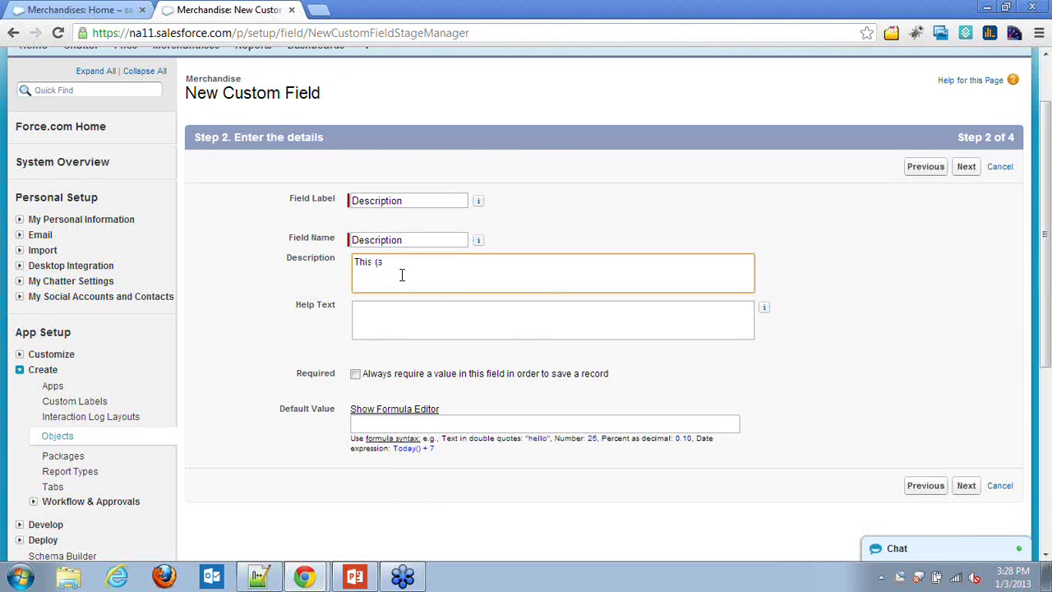
pyautogui.write(' a prduct description')
pyautogui.moveTo(486, 260); pyautogui.dragTo(343, 256)
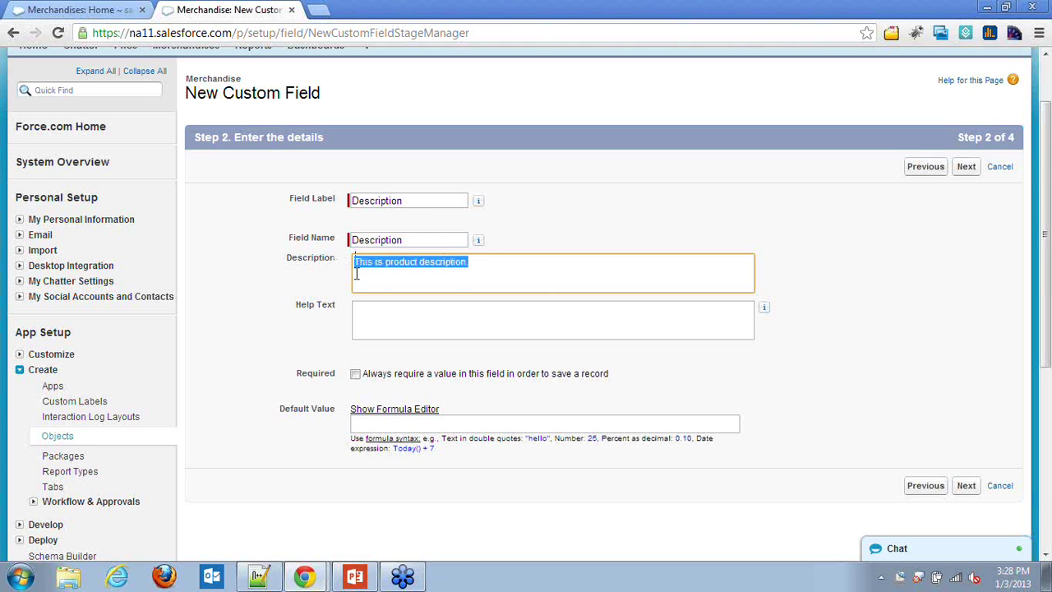
pyautogui.click(407, 317)
pyautogui.write('This is product description.')
# Make the Description field always required and continue to its field-level security settings.
pyautogui.scroll(-1, 583, 347)
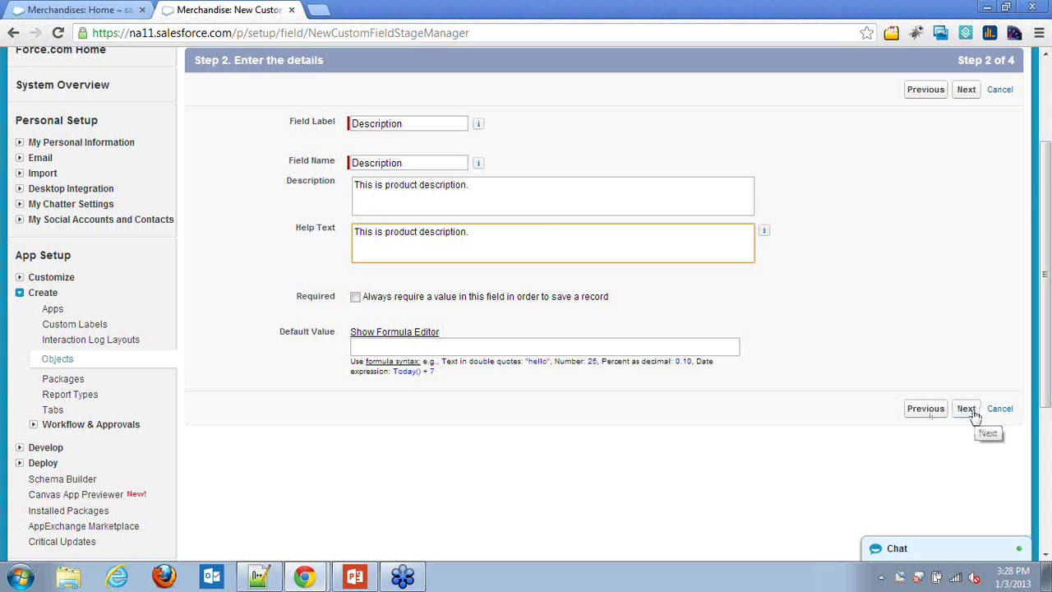
pyautogui.click(355, 297)
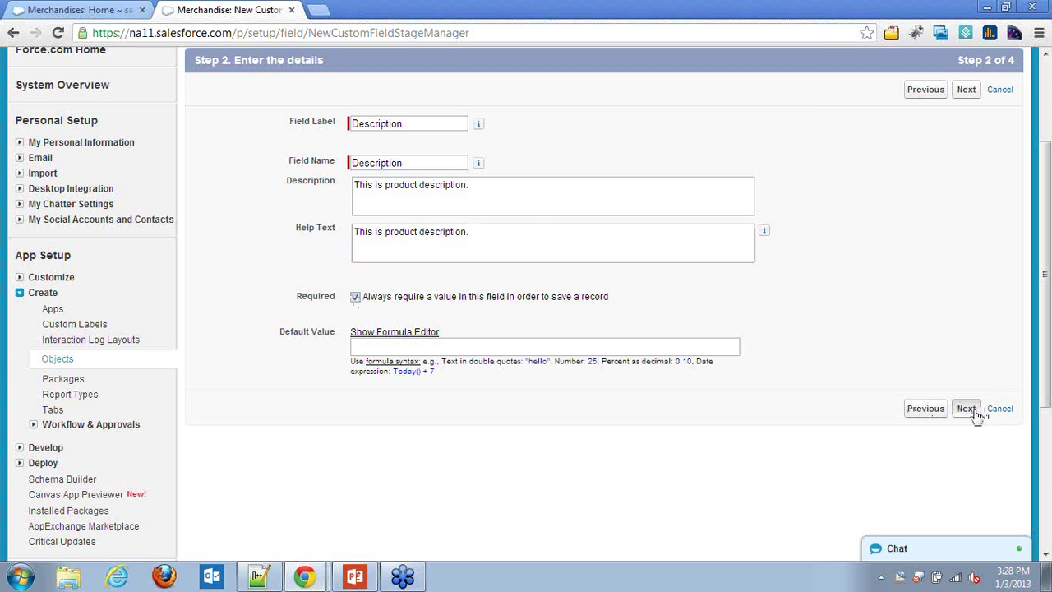
pyautogui.click(975, 413)
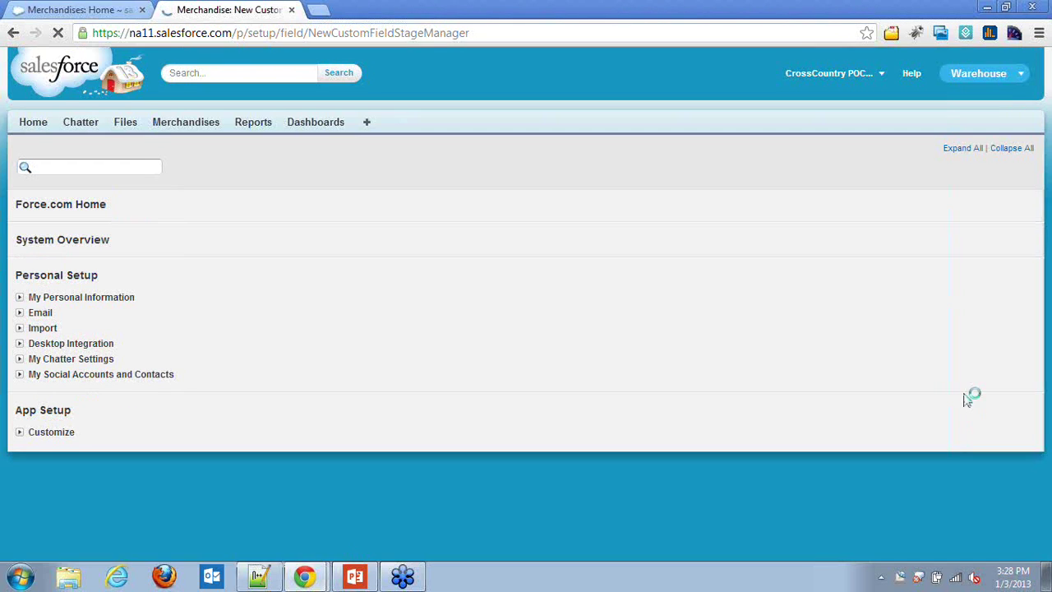
# Save the Description field with the default field-level security and page layout, and start another custom field.
pyautogui.scroll(-3, 959, 387)
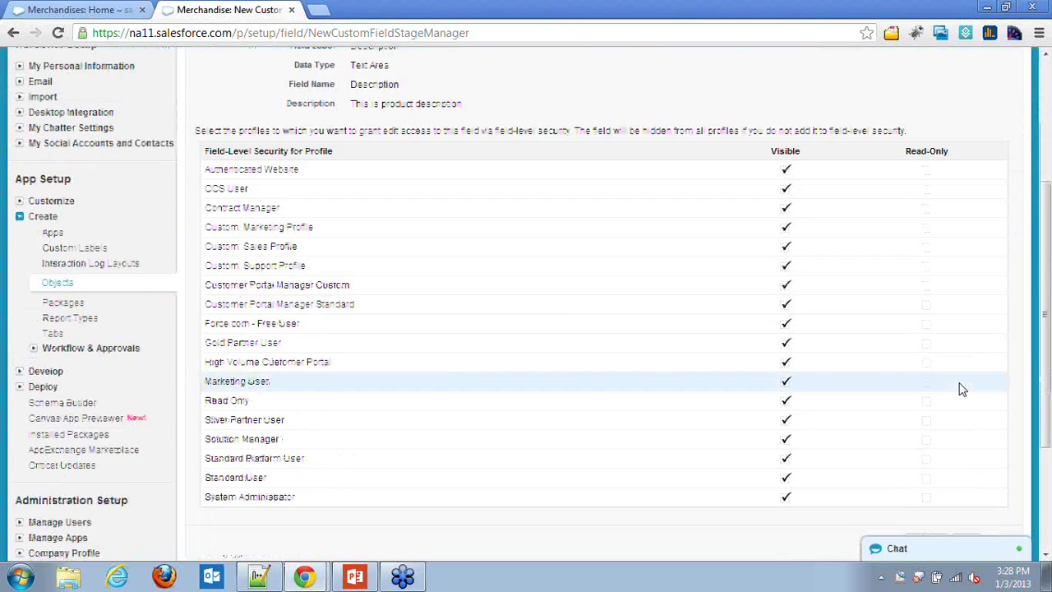
pyautogui.scroll(3, 962, 388)
pyautogui.click(967, 244)
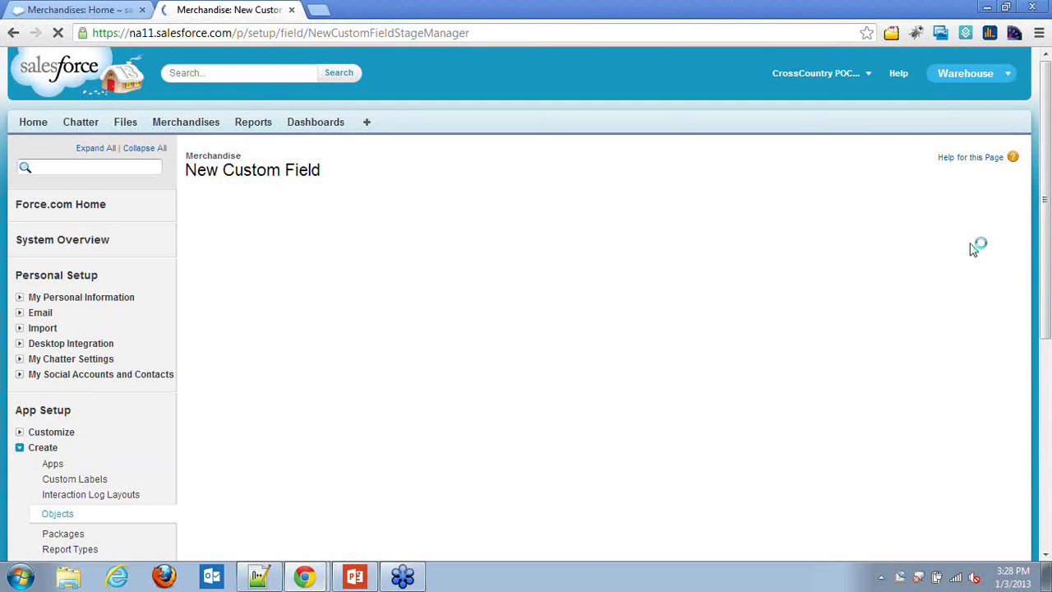
pyautogui.click(971, 245)
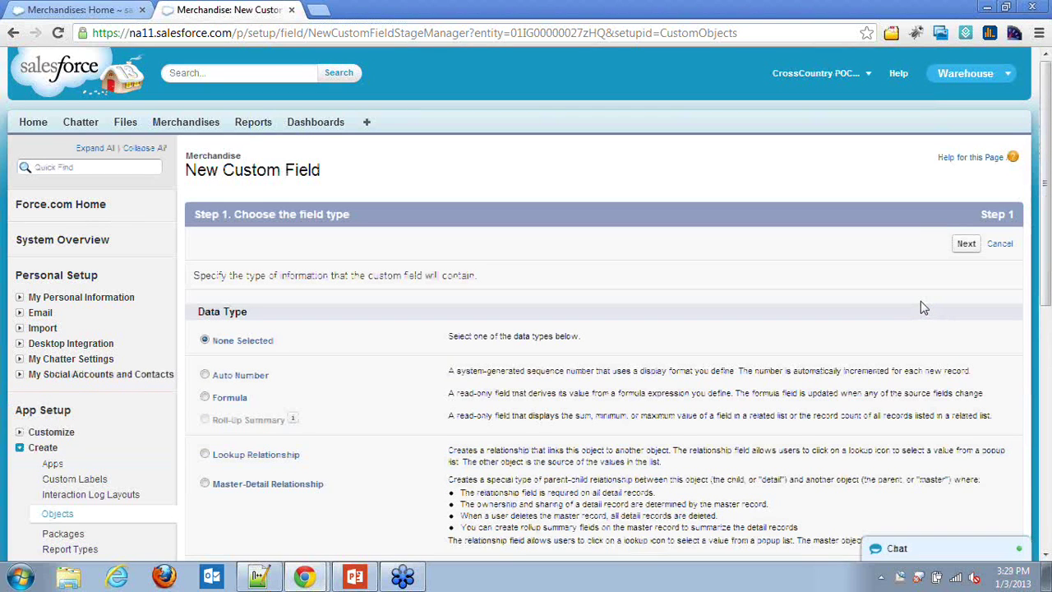
# Choose Currency as the data type of the new custom field and continue to its details.
pyautogui.scroll(-2, 633, 362)
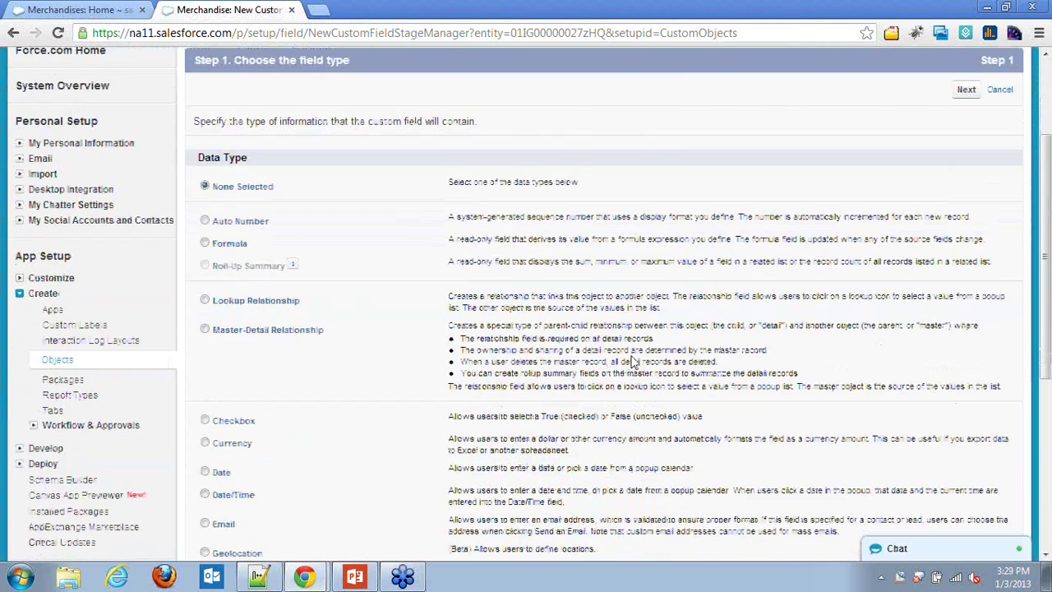
pyautogui.scroll(-2, 274, 311)
pyautogui.click(232, 289)
pyautogui.scroll(1, 936, 305)
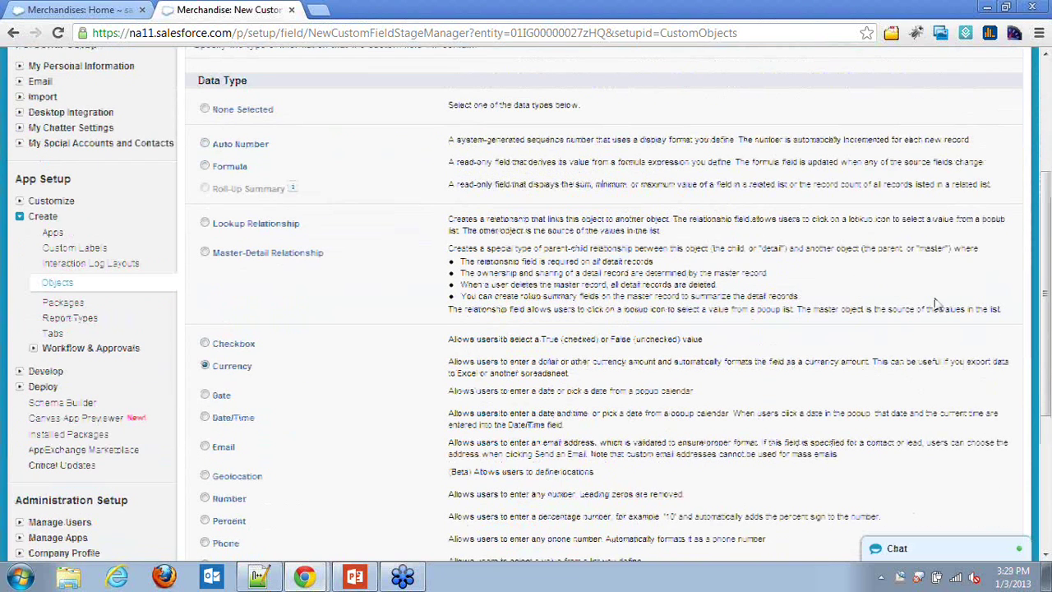
pyautogui.scroll(3, 935, 304)
pyautogui.click(966, 243)
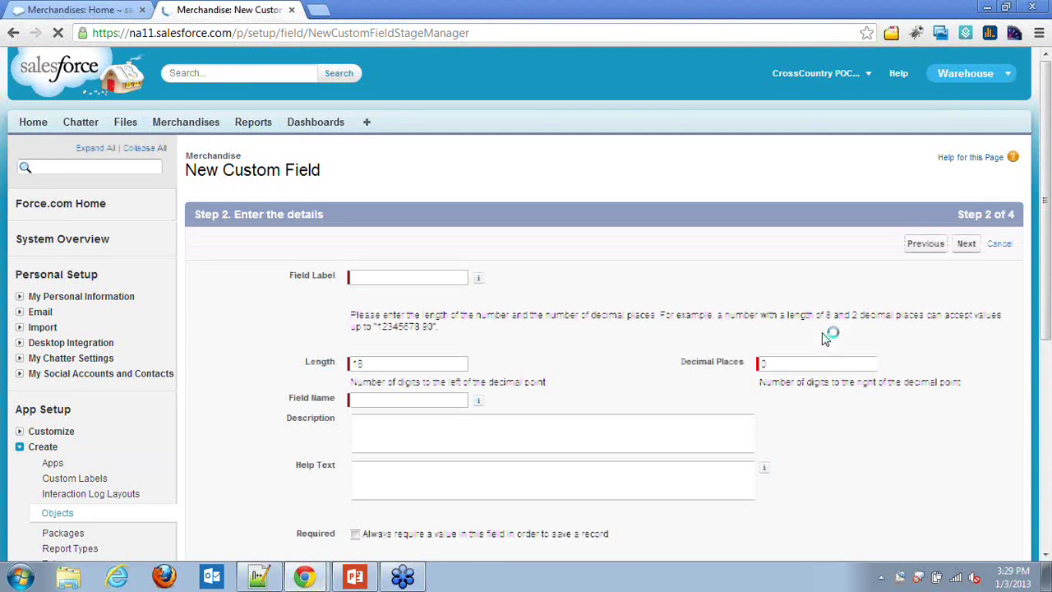
# Label the currency field Price and set its length to 16 with 2 decimal places.
pyautogui.click(411, 277)
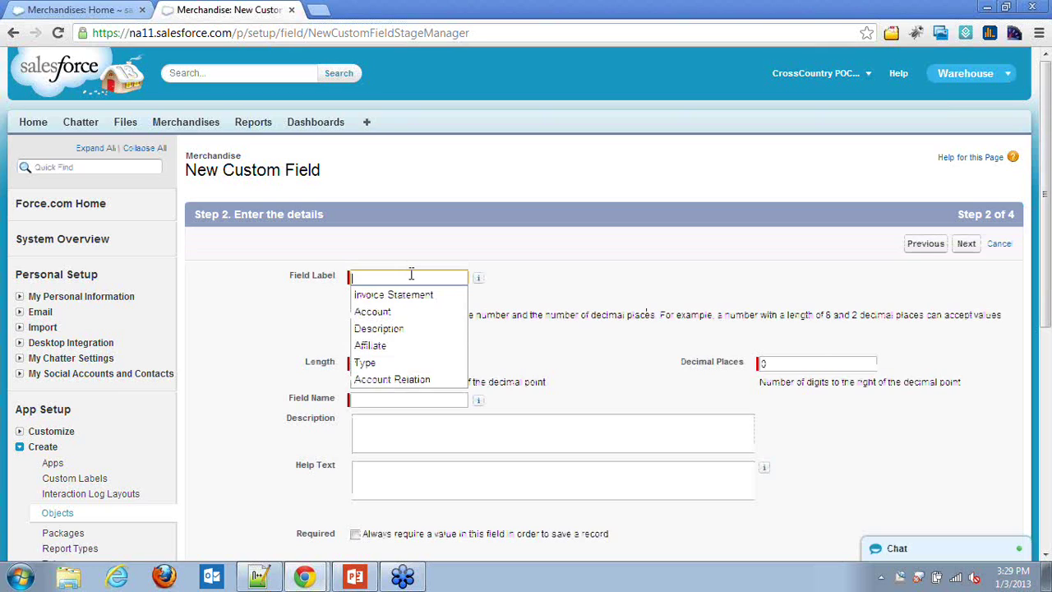
pyautogui.write('Pr')
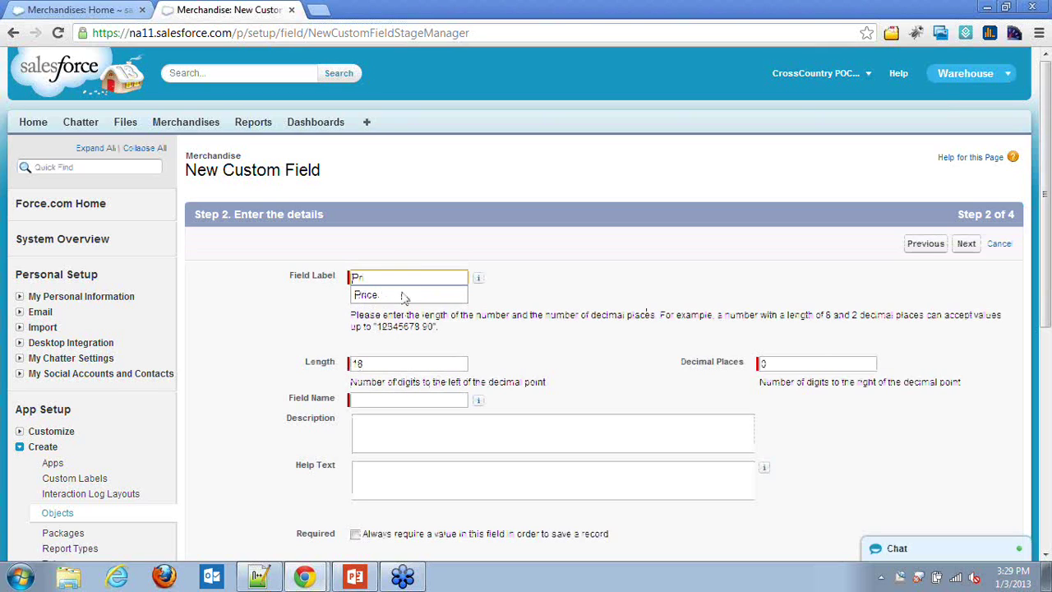
pyautogui.click(405, 296)
pyautogui.click(423, 363)
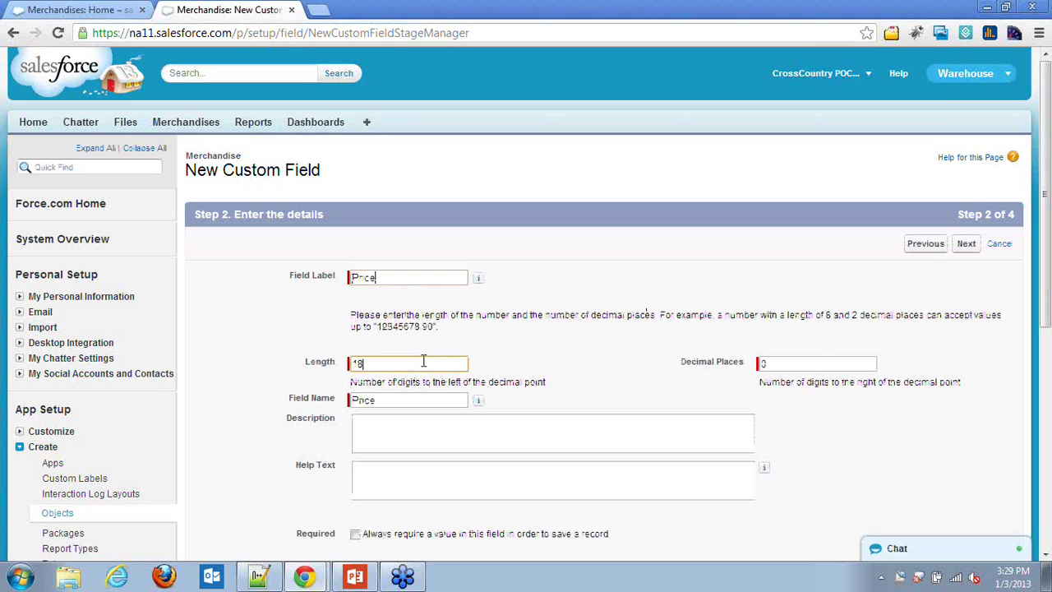
pyautogui.press('BackSpace')
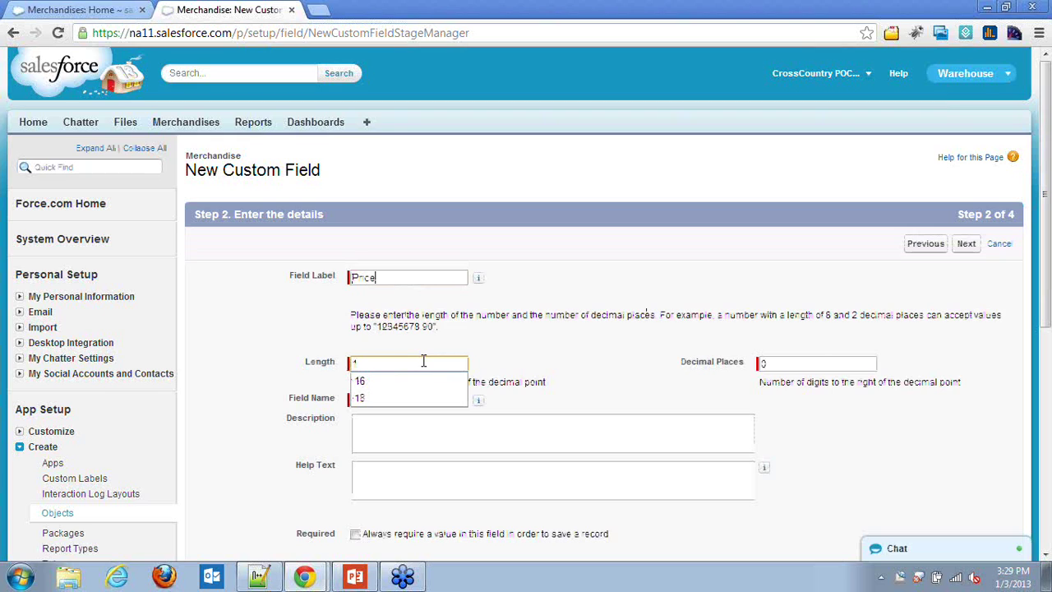
pyautogui.write('6')
pyautogui.press('Tab')
pyautogui.write('2')
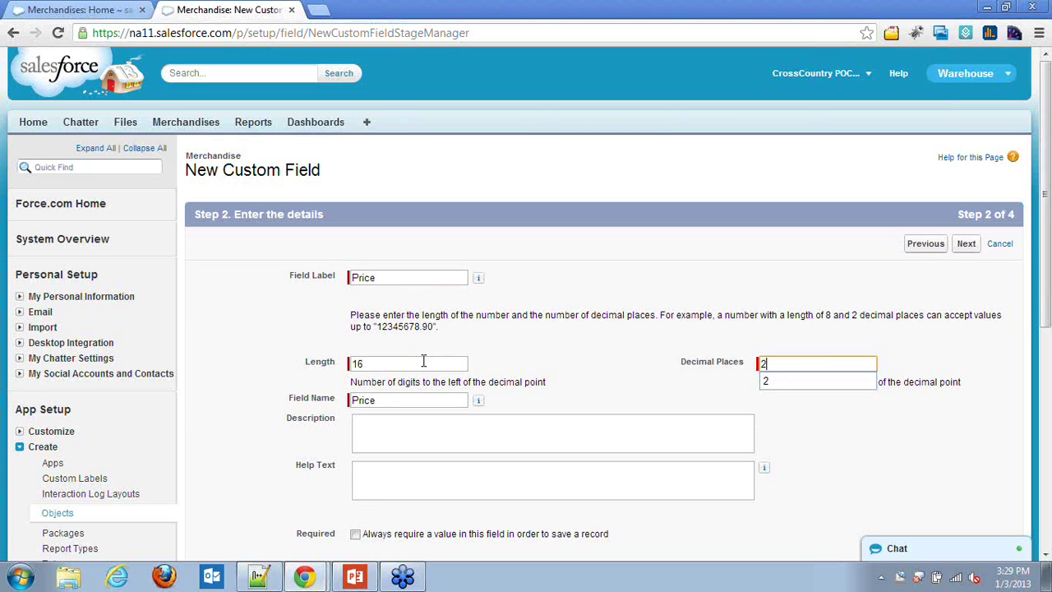
pyautogui.click(577, 326)
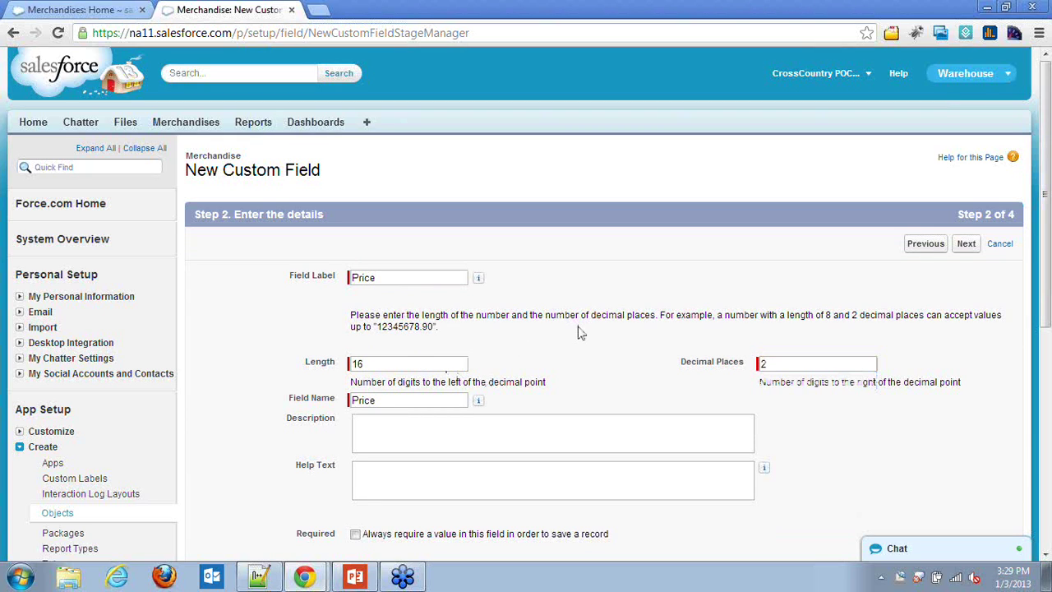
# Make the Price field always require a value in order to save a record.
pyautogui.scroll(-2, 403, 369)
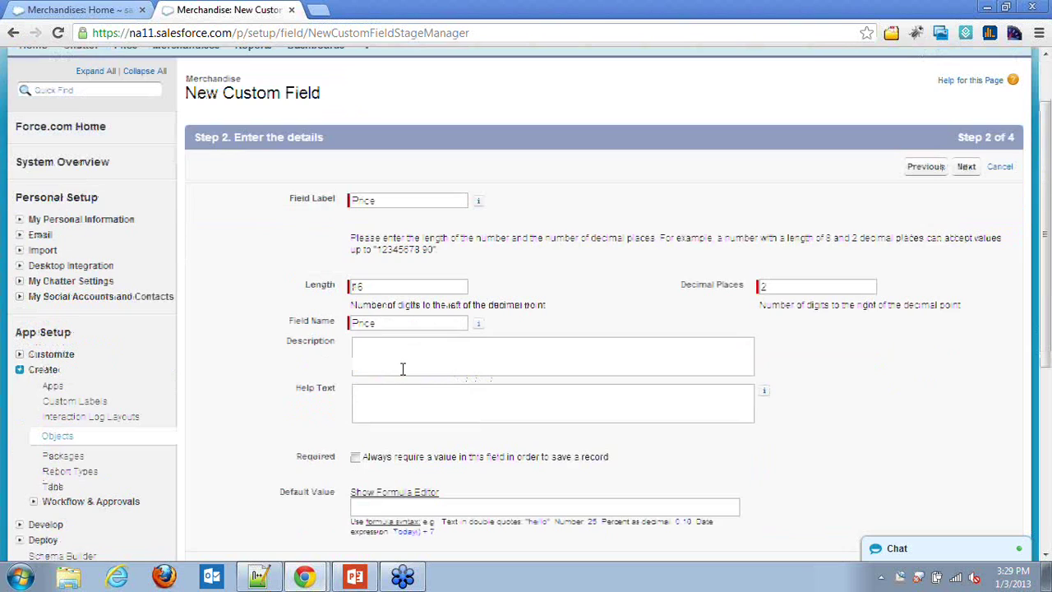
pyautogui.scroll(-5, 403, 370)
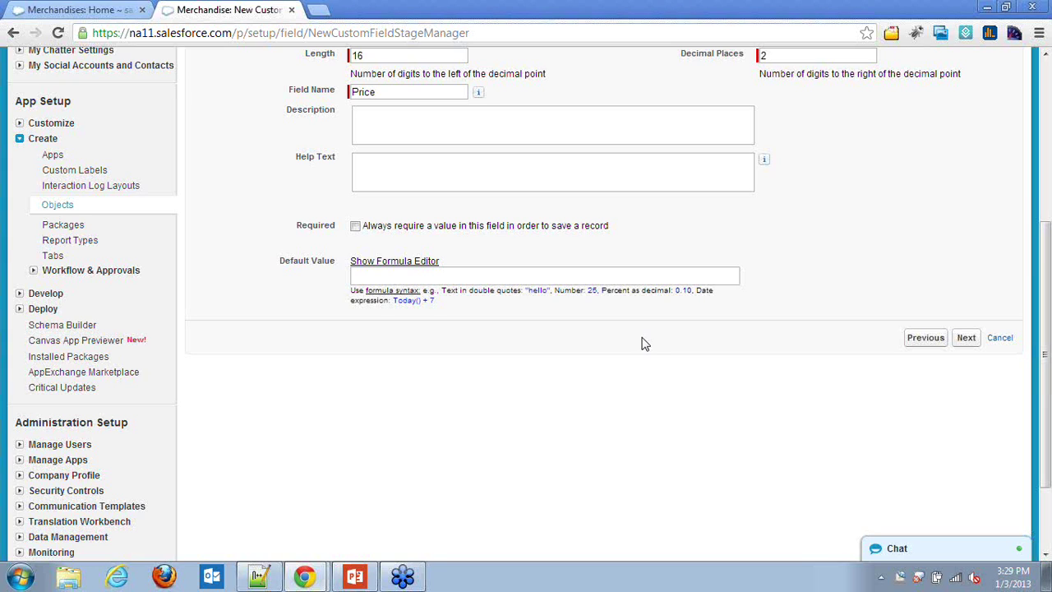
pyautogui.click(355, 227)
# Save the Price field with the default field-level security and page layout, and start another custom field.
pyautogui.click(967, 338)
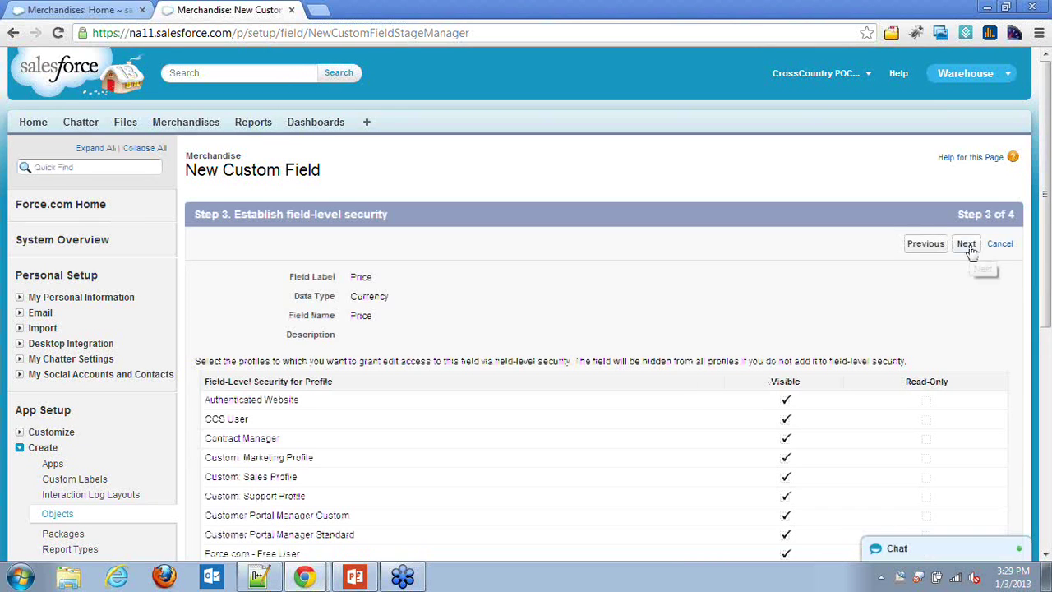
pyautogui.click(968, 248)
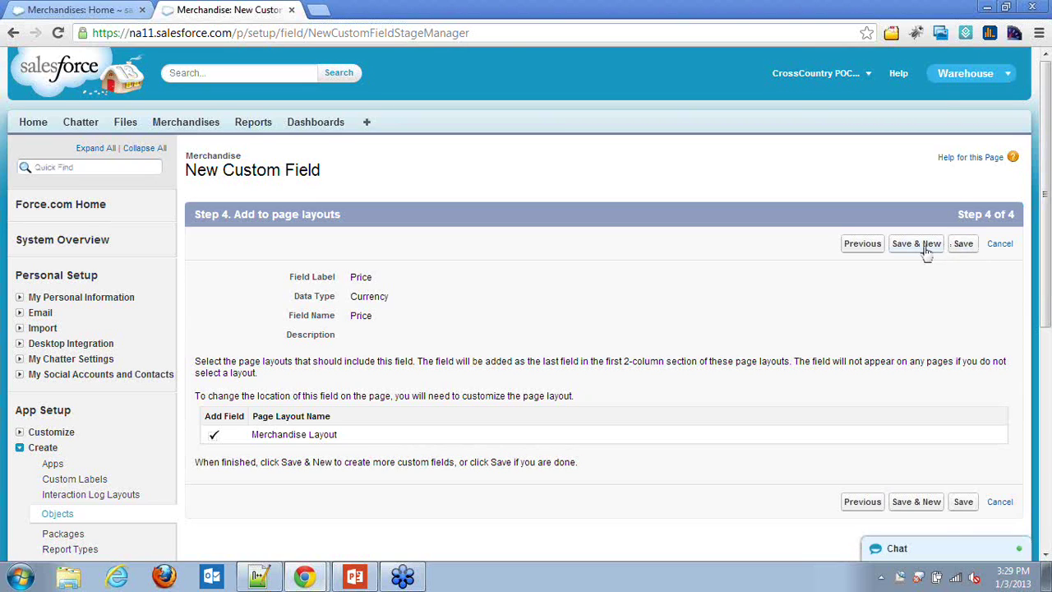
pyautogui.click(926, 248)
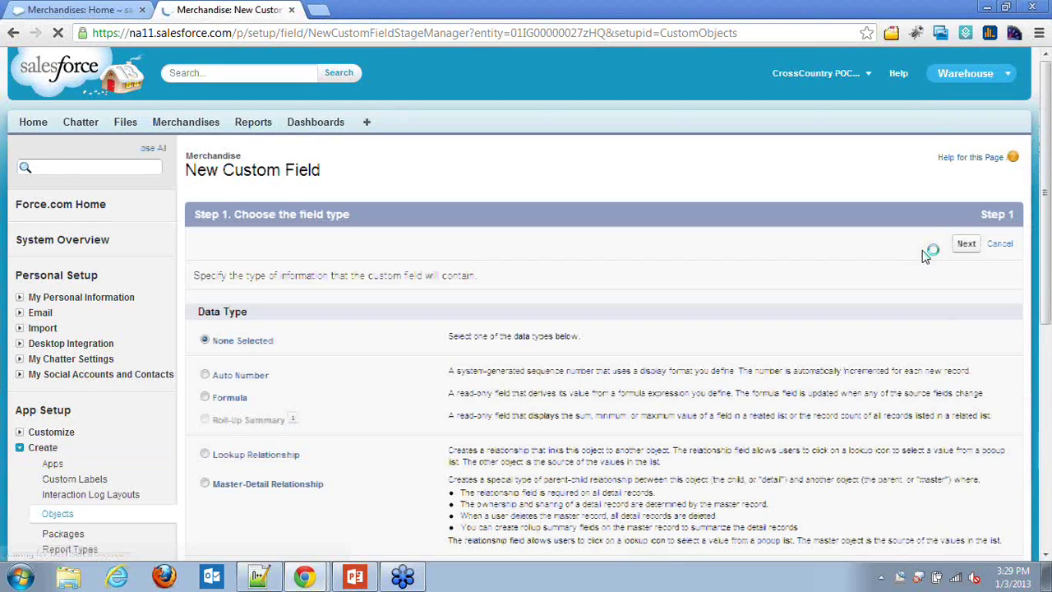
# Choose Number as the data type of the new custom field and continue to its details.
pyautogui.scroll(-1, 312, 390)
pyautogui.scroll(-1, 312, 389)
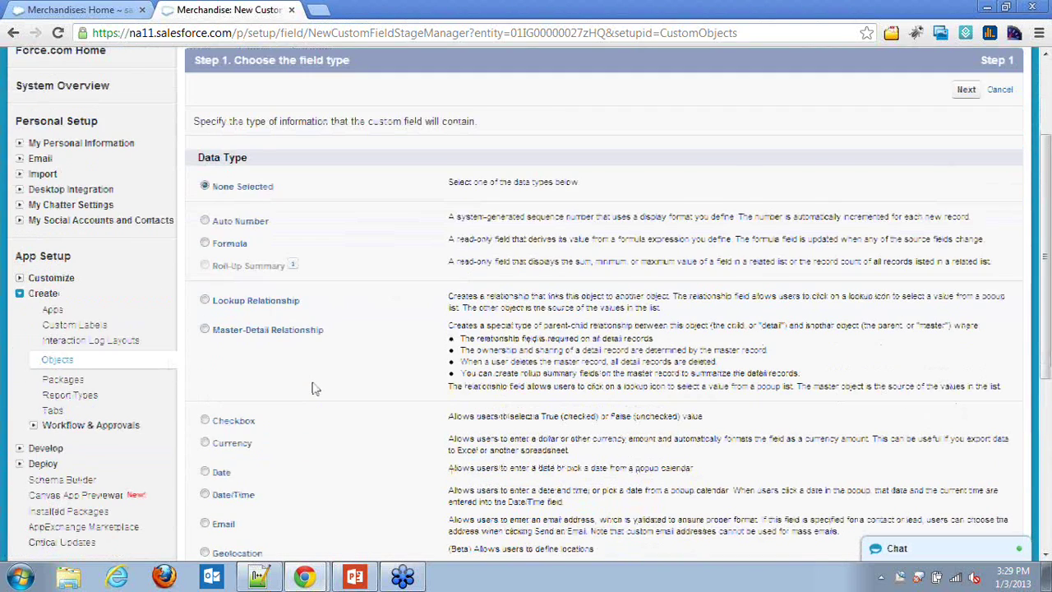
pyautogui.scroll(-1, 313, 390)
pyautogui.scroll(-2, 313, 390)
pyautogui.click(206, 344)
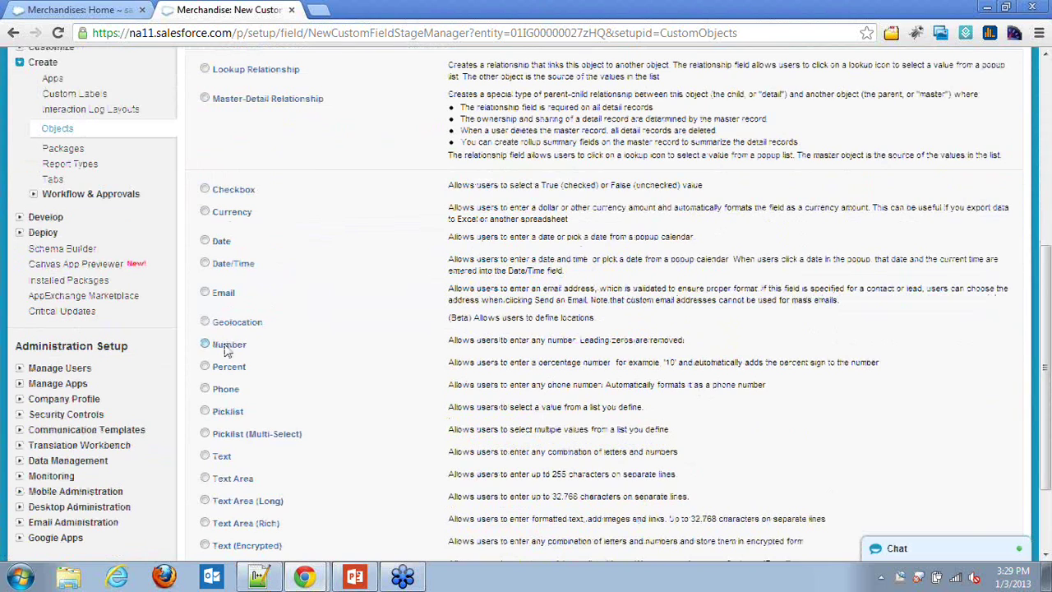
pyautogui.scroll(-1, 979, 445)
pyautogui.scroll(-1, 977, 441)
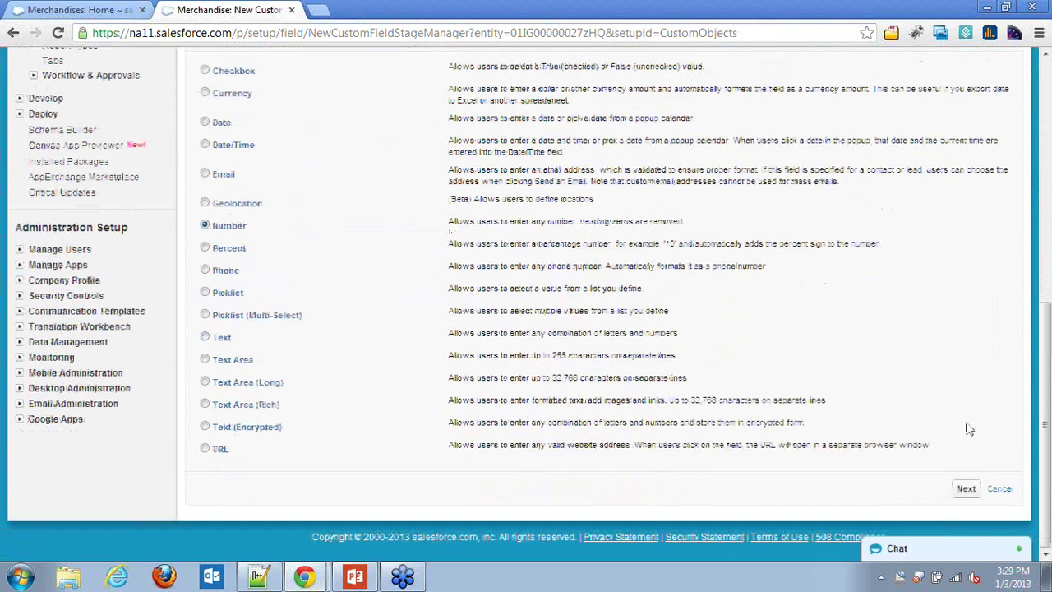
pyautogui.scroll(7, 970, 428)
pyautogui.click(969, 248)
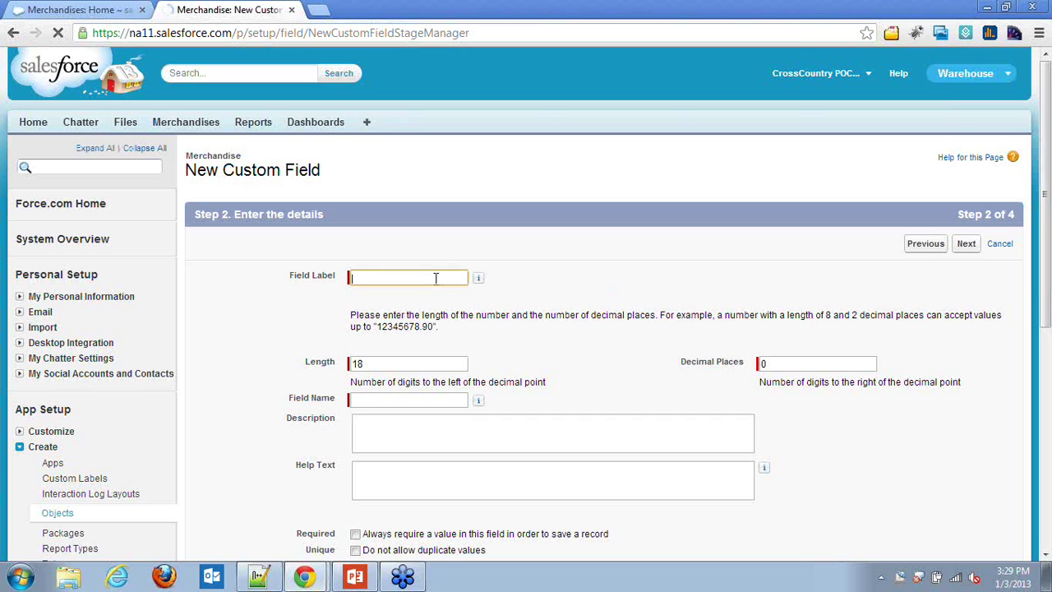
# Set the number field's label to Total Inventory and its field name to Total_Inventory.
pyautogui.write('T')
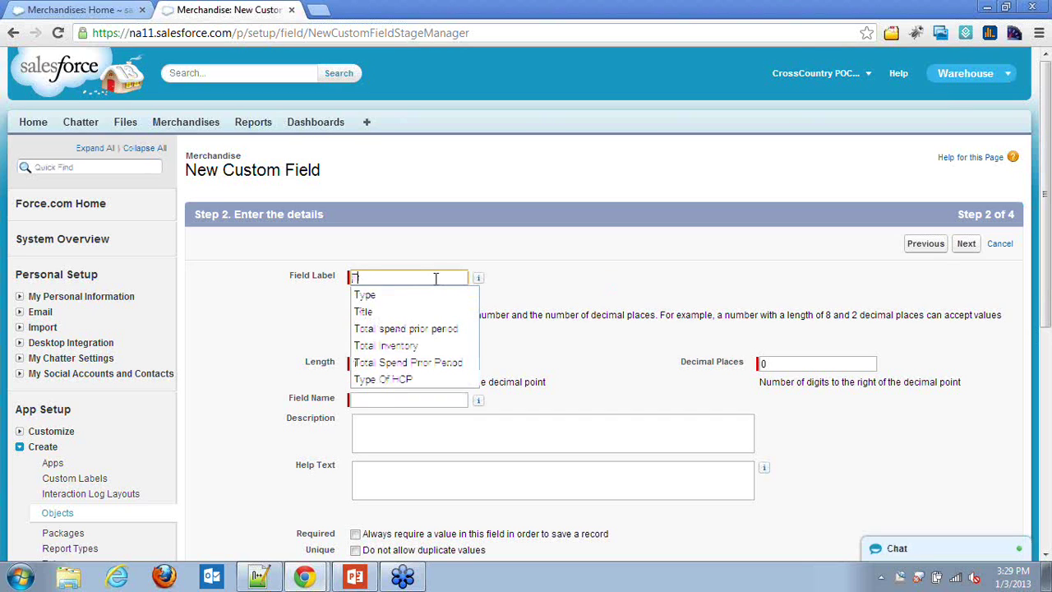
pyautogui.write('o')
pyautogui.click(422, 311)
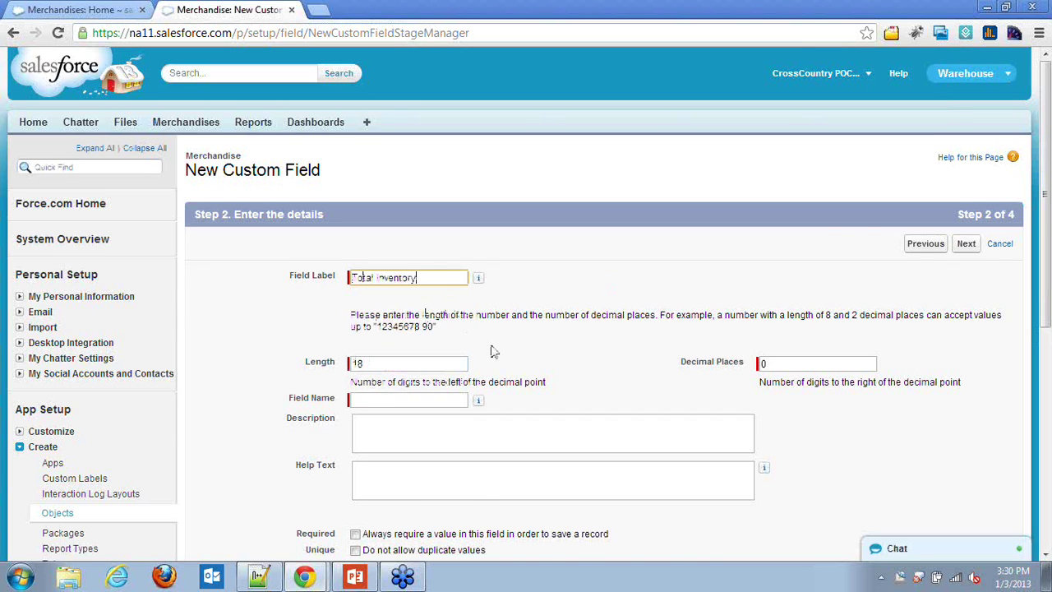
pyautogui.scroll(-1, 494, 352)
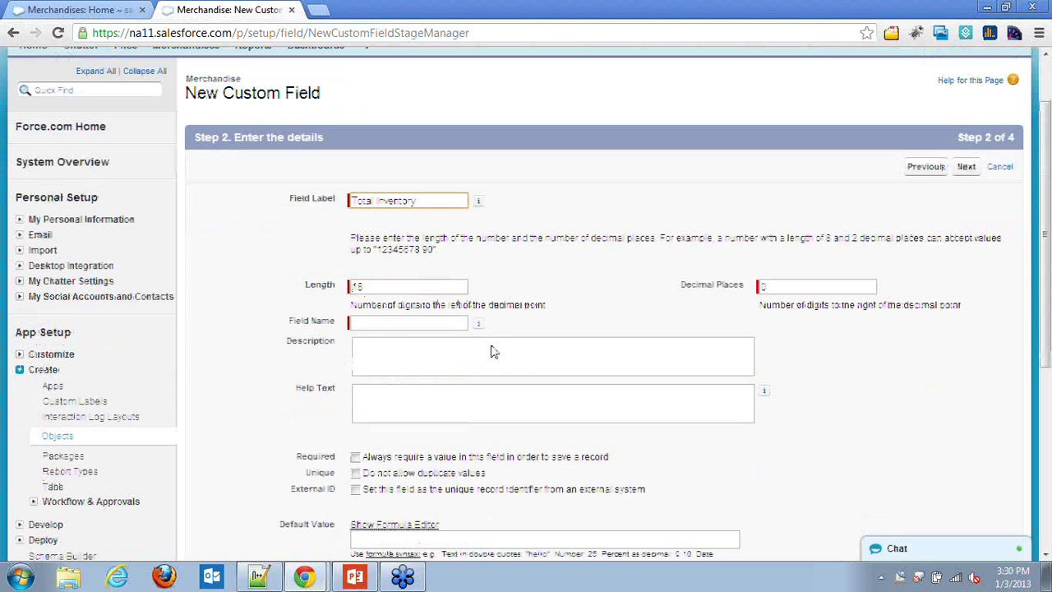
pyautogui.click(442, 326)
# Make the Total Inventory field always require a value in order to save a record.
pyautogui.scroll(-1, 486, 362)
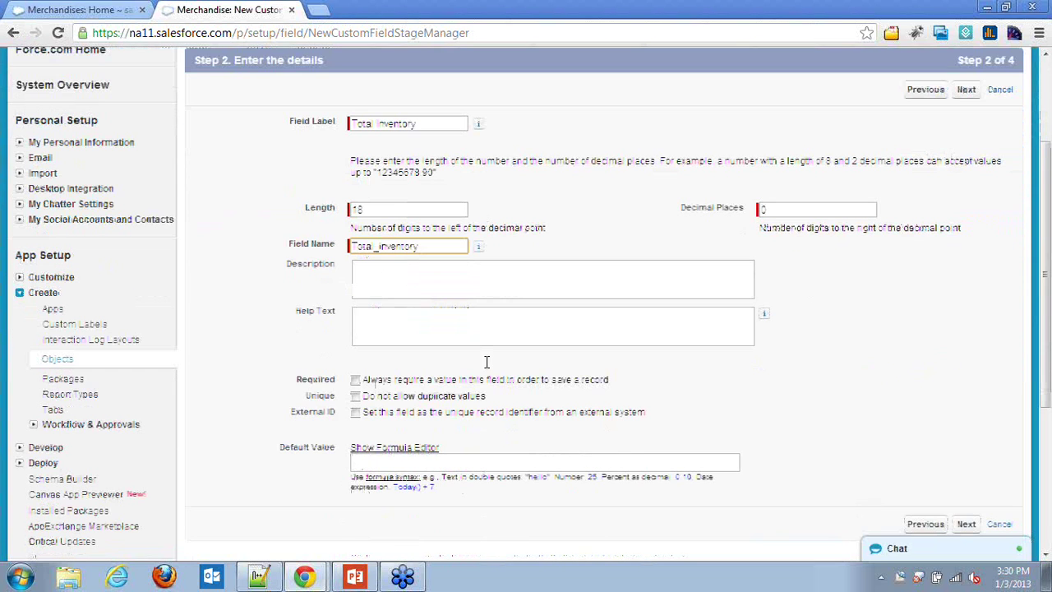
pyautogui.scroll(-1, 487, 361)
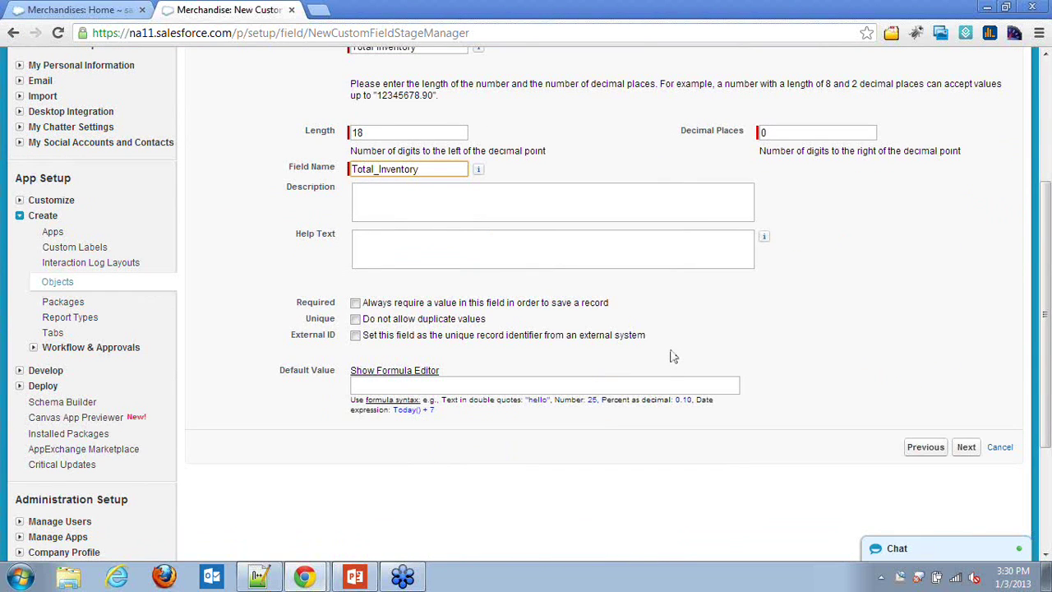
pyautogui.click(364, 302)
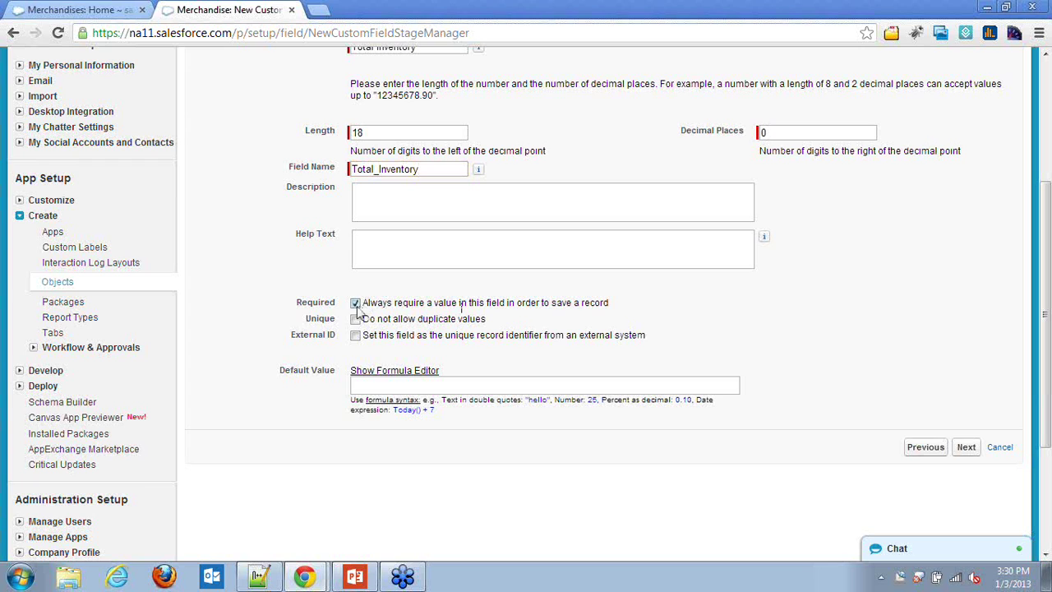
# Save the Total Inventory field with the default field-level security and page layout, and return to the Merchandise object.
pyautogui.click(963, 448)
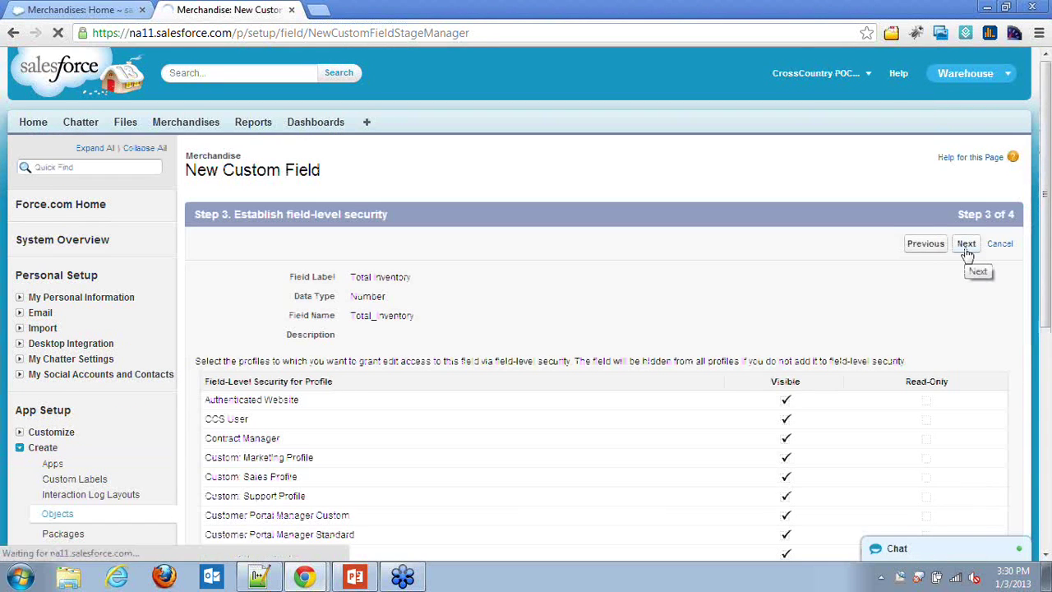
pyautogui.click(967, 247)
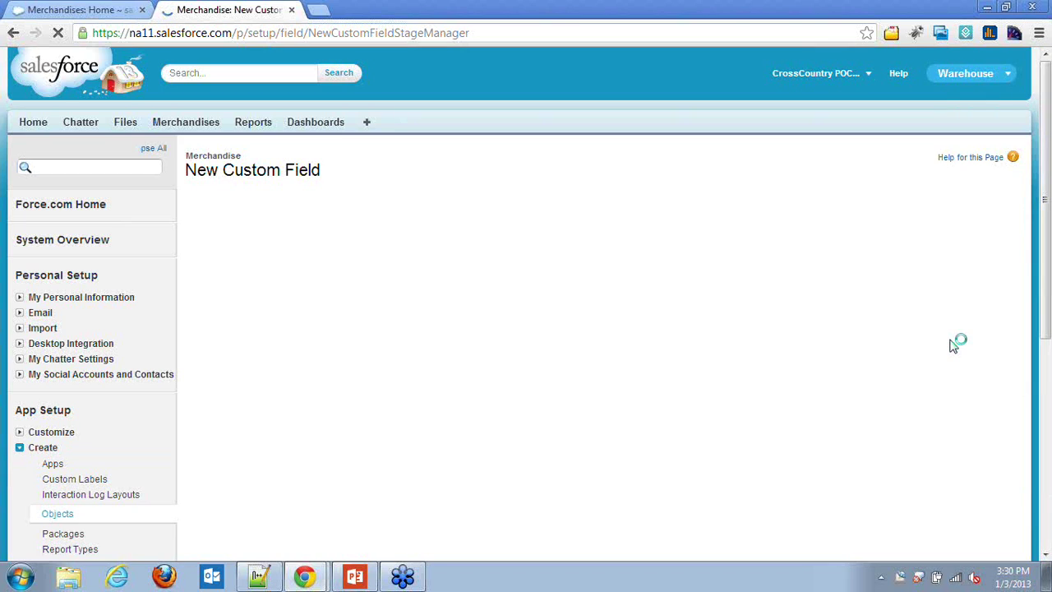
pyautogui.click(980, 254)
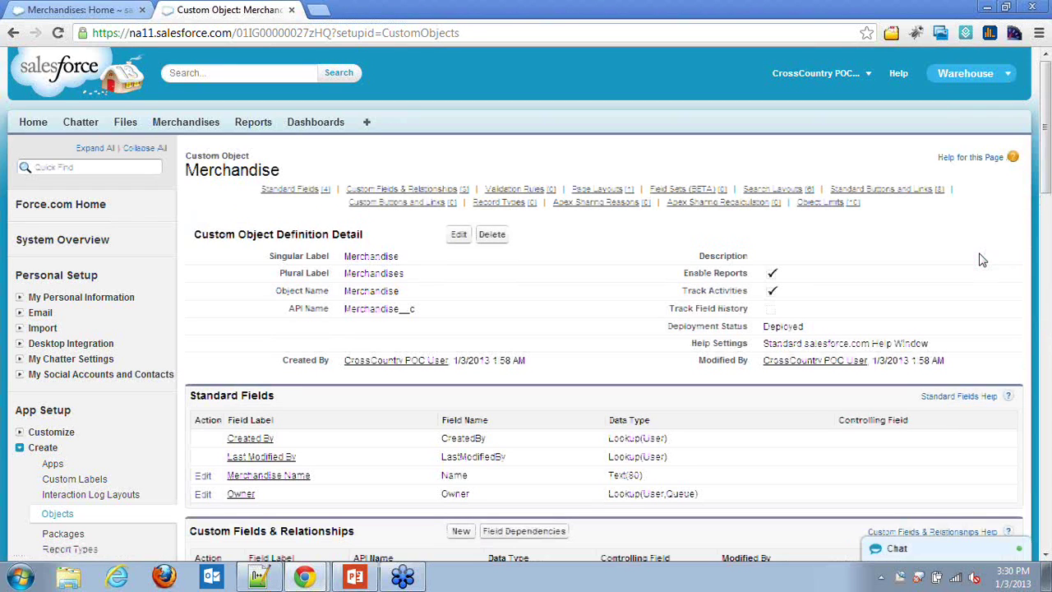
# Review the data types of the Description, Price and Total Inventory custom fields on the Merchandise object.
pyautogui.scroll(-3, 587, 298)
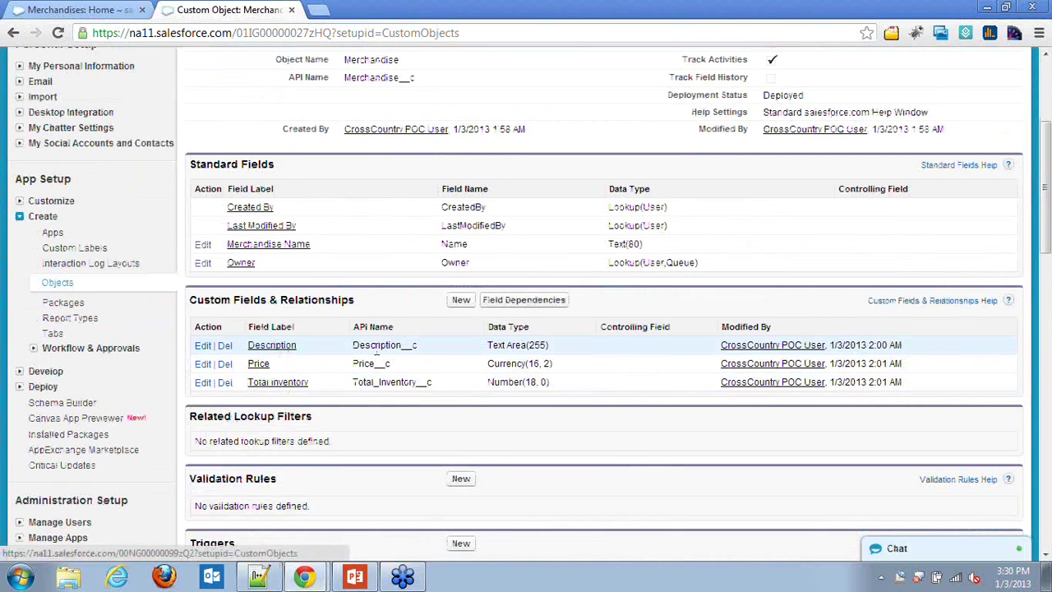
pyautogui.doubleClick(496, 346)
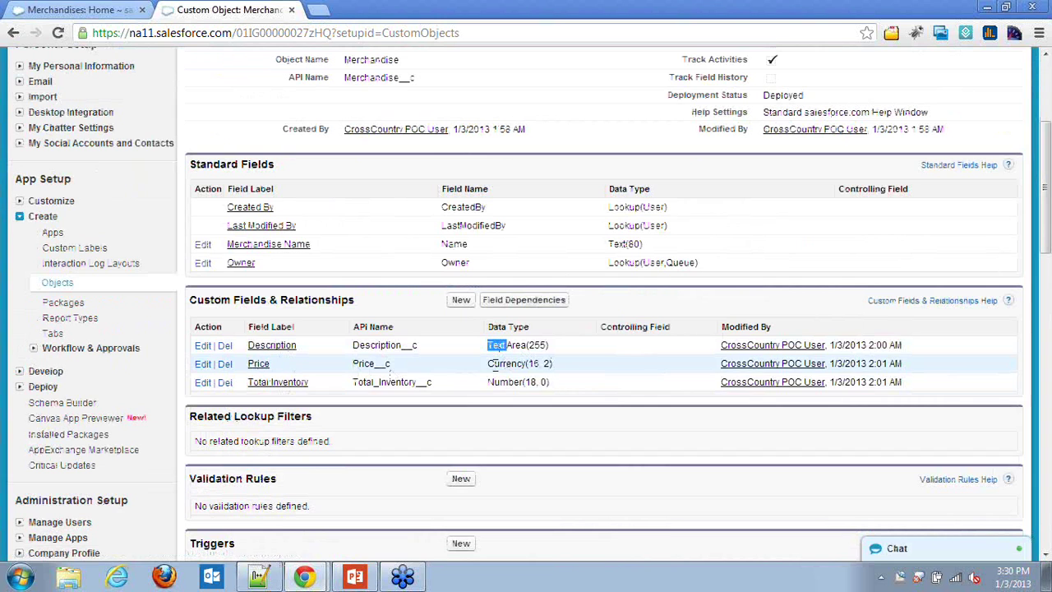
pyautogui.doubleClick(506, 364)
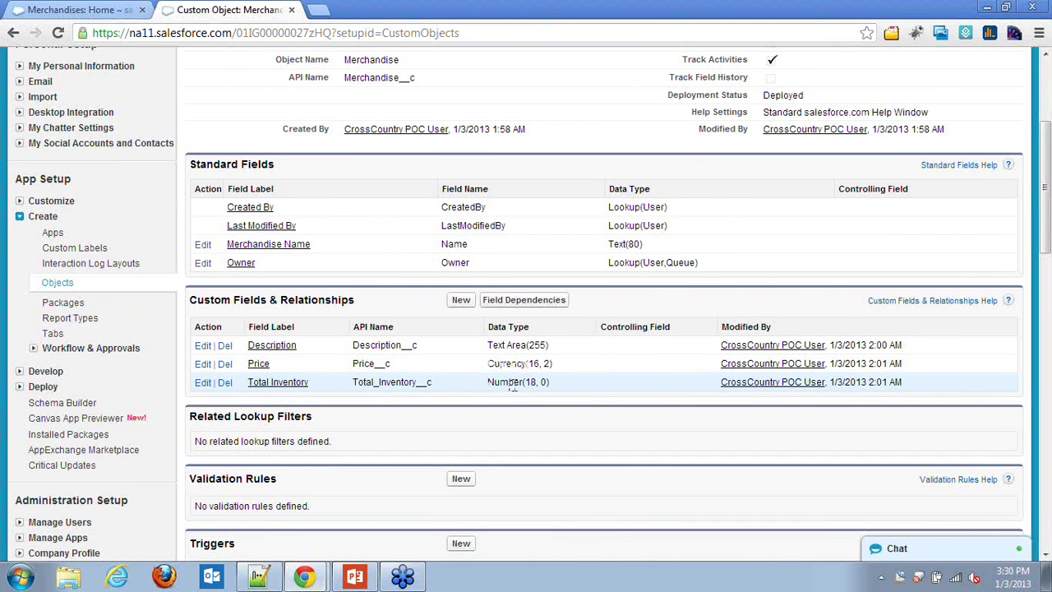
pyautogui.doubleClick(503, 382)
pyautogui.scroll(1, 544, 404)
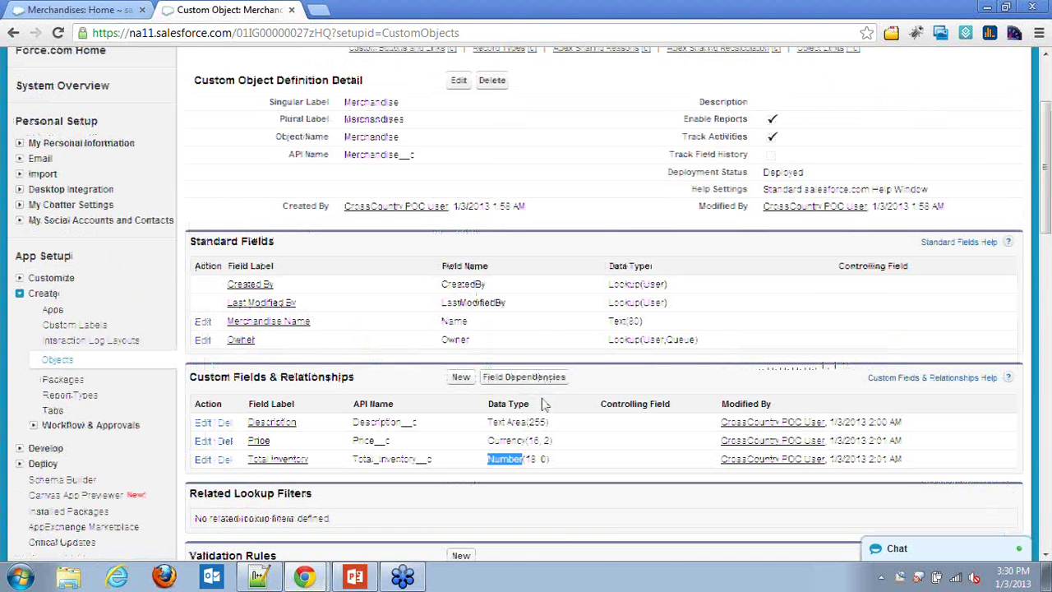
pyautogui.scroll(2, 545, 403)
# Start a new record from the Merchandises home page and name it Wee Jet.
pyautogui.click(64, 9)
pyautogui.click(202, 123)
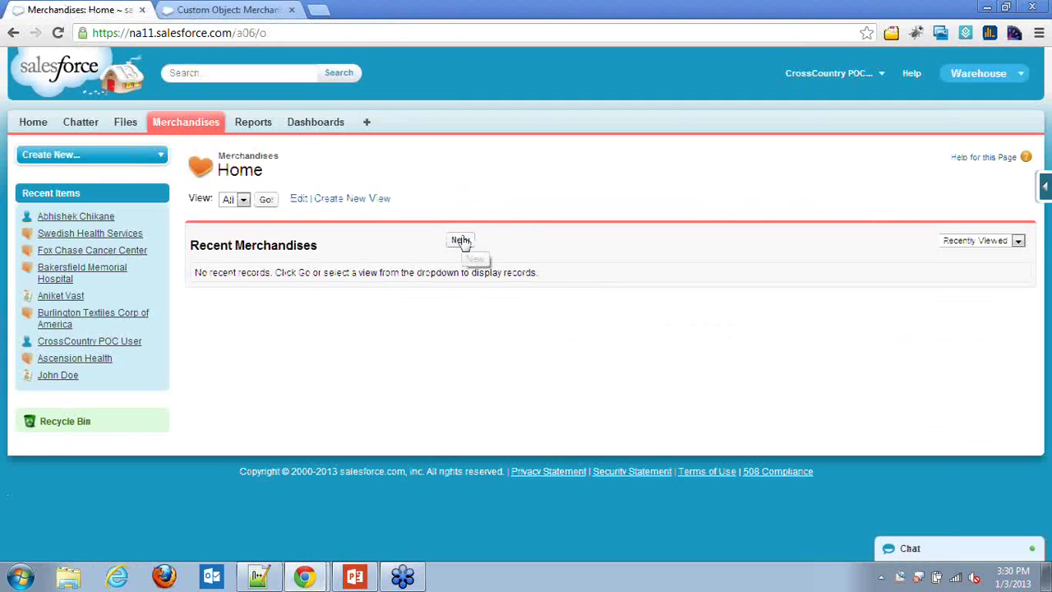
pyautogui.click(463, 241)
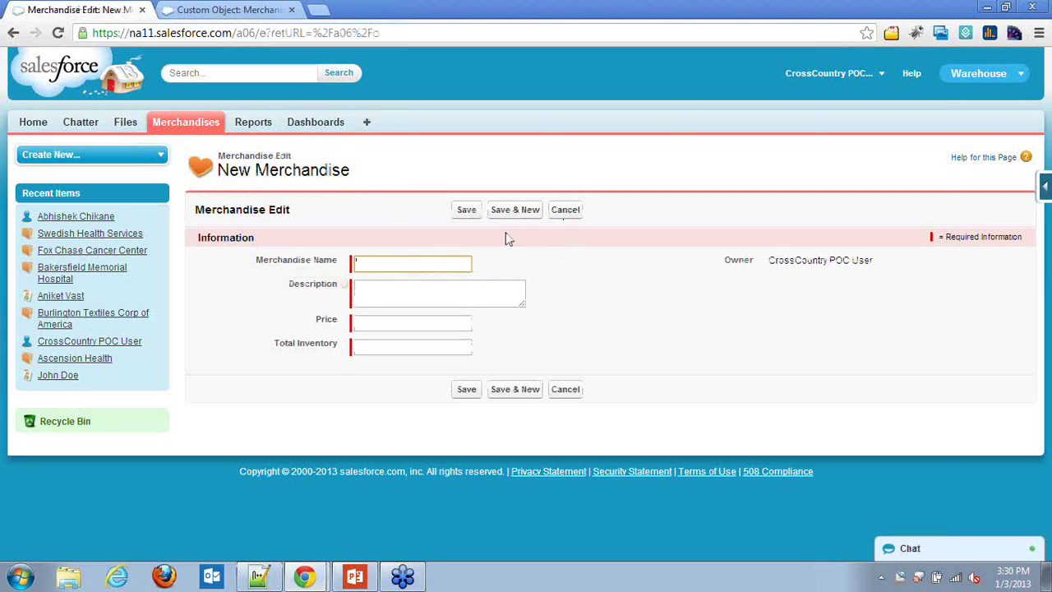
pyautogui.write('Wee')
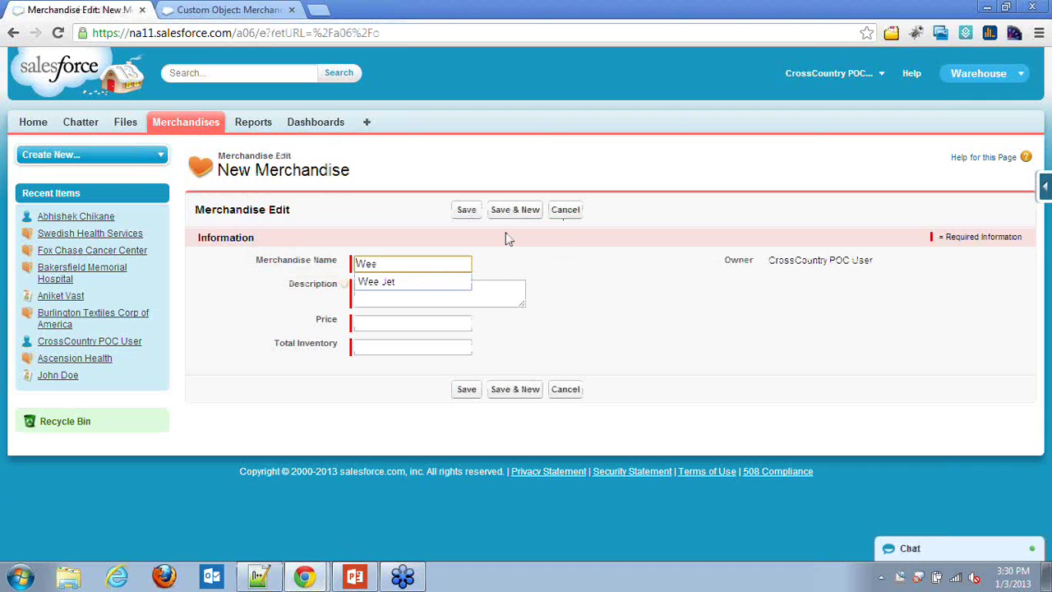
pyautogui.press('Down')
pyautogui.press('Return')
pyautogui.press('Tab')
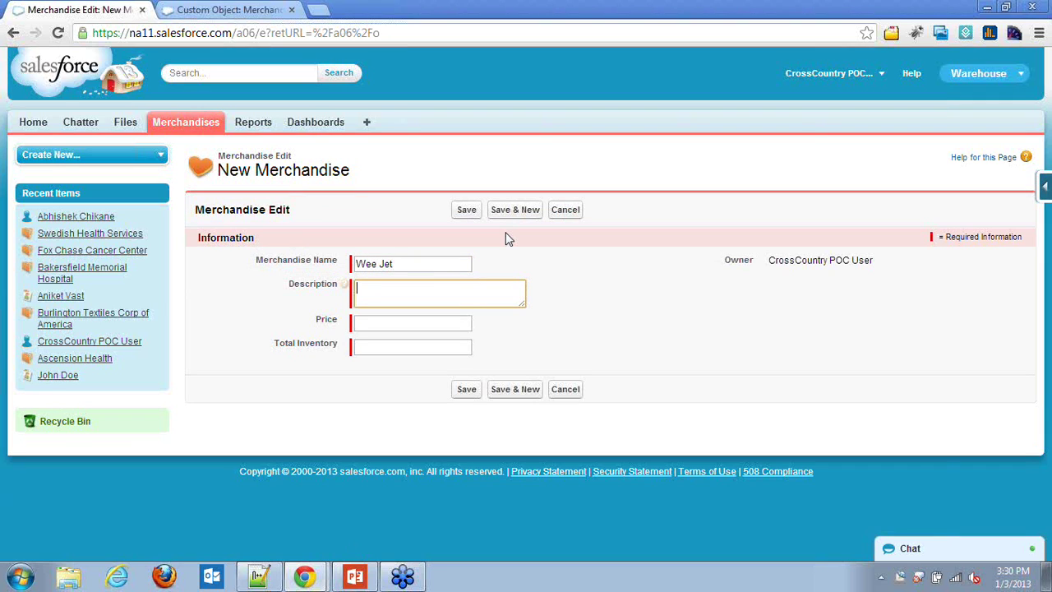
# Complete the Wee Jet record with description "A small plane", price 9.99 and total inventory 2000, and save it.
pyautogui.write('A small plane')
pyautogui.click(396, 324)
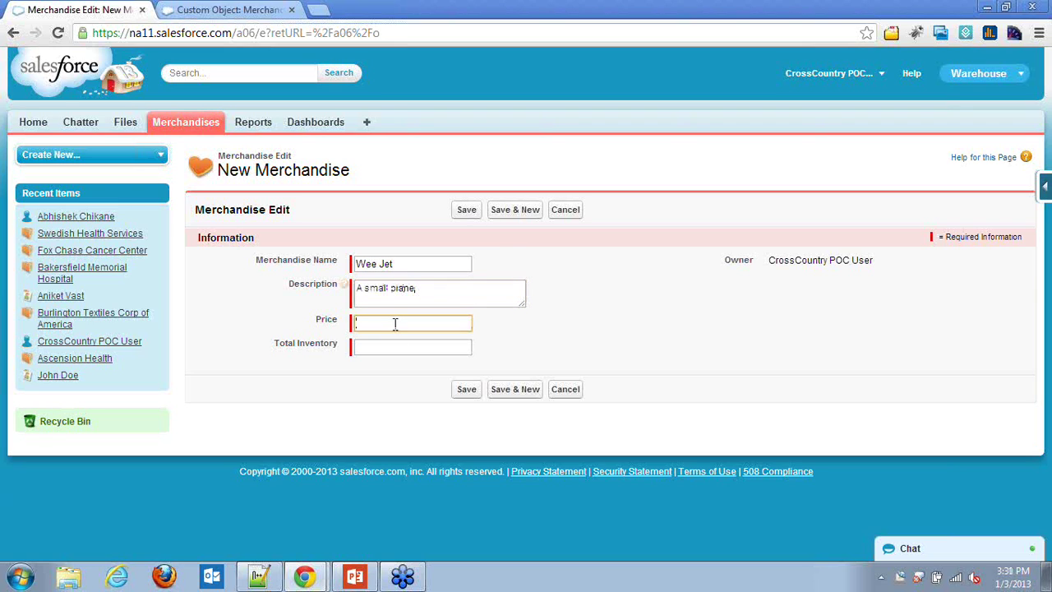
pyautogui.write('8.1')
pyautogui.write('99')
pyautogui.click(382, 346)
pyautogui.write('2020')
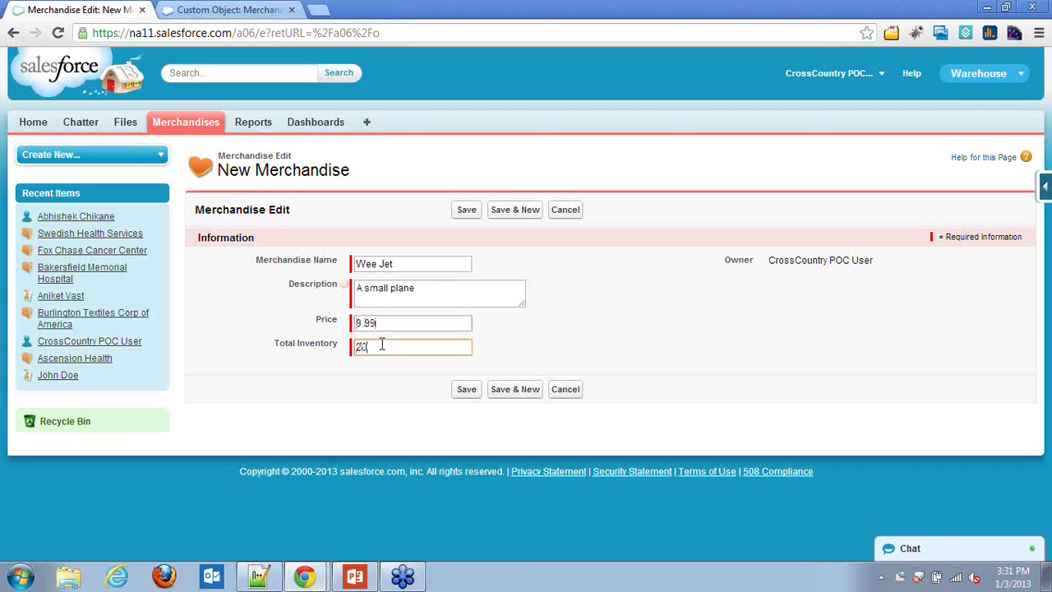
pyautogui.click(466, 389)
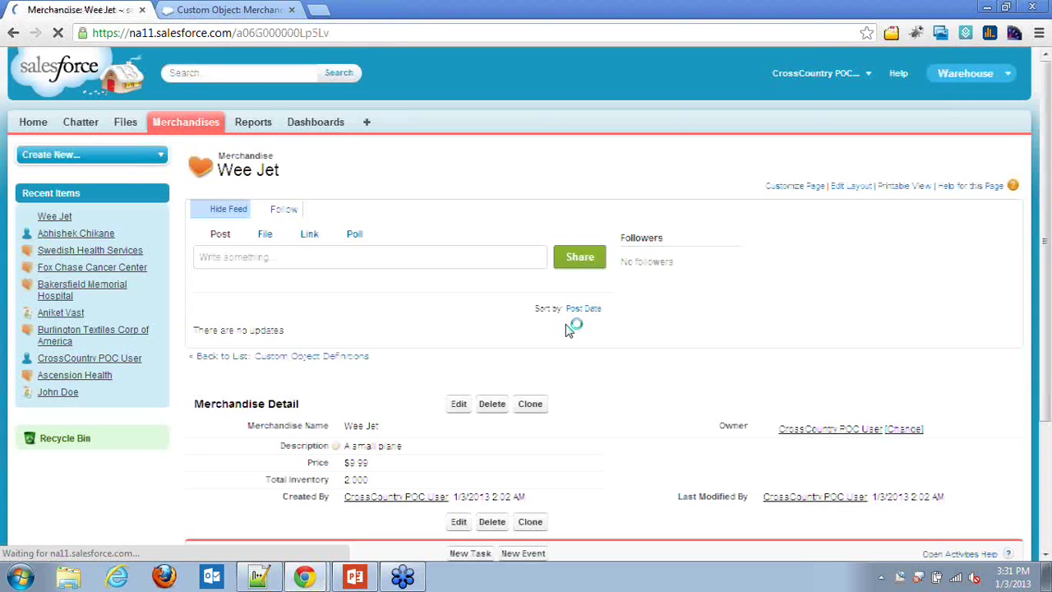
# Review the saved Wee Jet record's details and the Merchandise object's standard and custom field definitions.
pyautogui.scroll(-1, 715, 357)
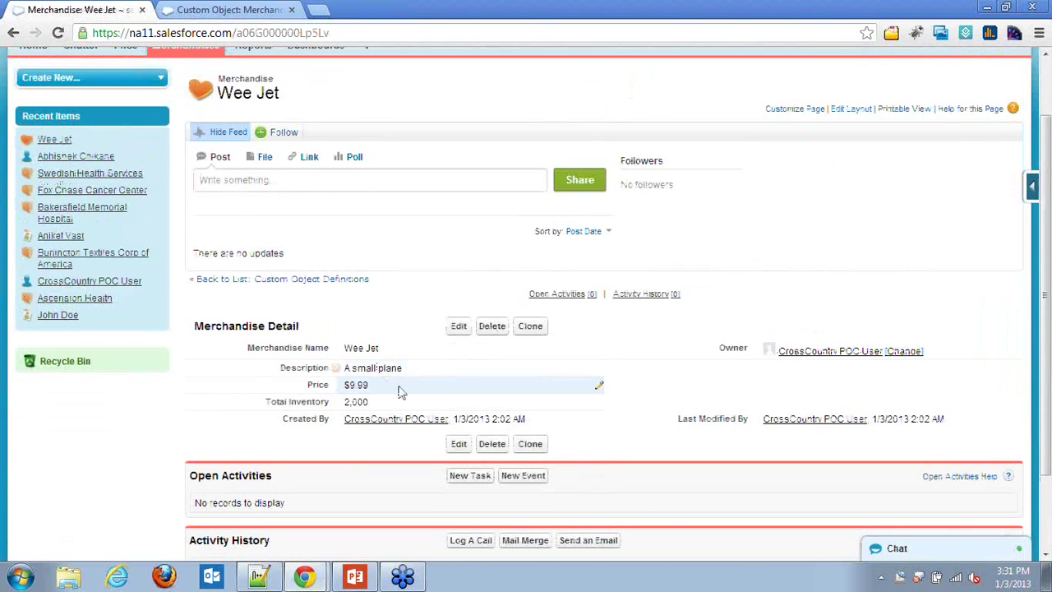
pyautogui.scroll(1, 469, 375)
pyautogui.scroll(-1, 469, 375)
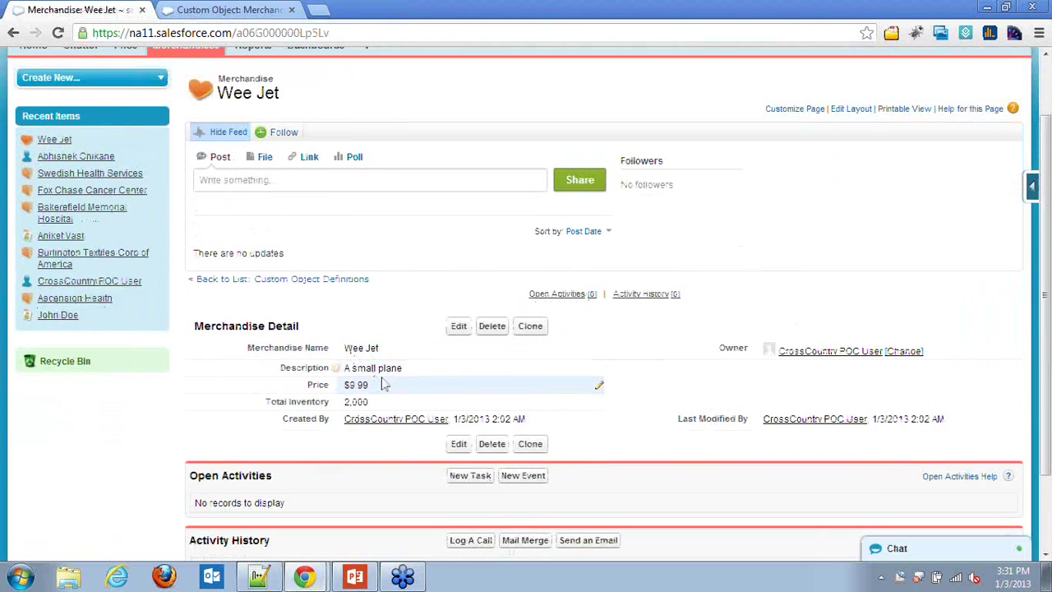
pyautogui.scroll(-2, 374, 409)
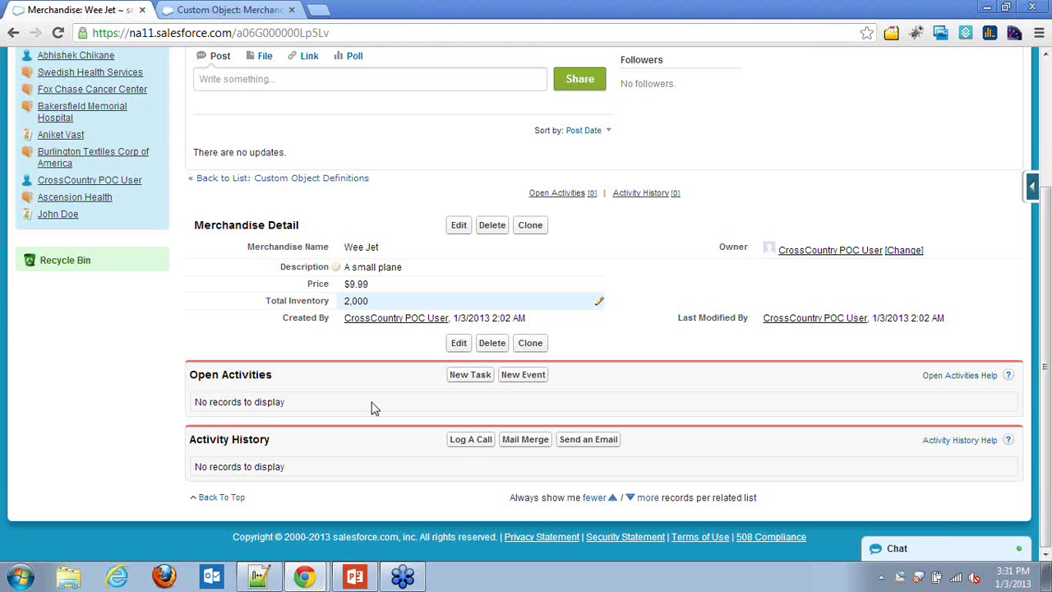
pyautogui.scroll(3, 374, 409)
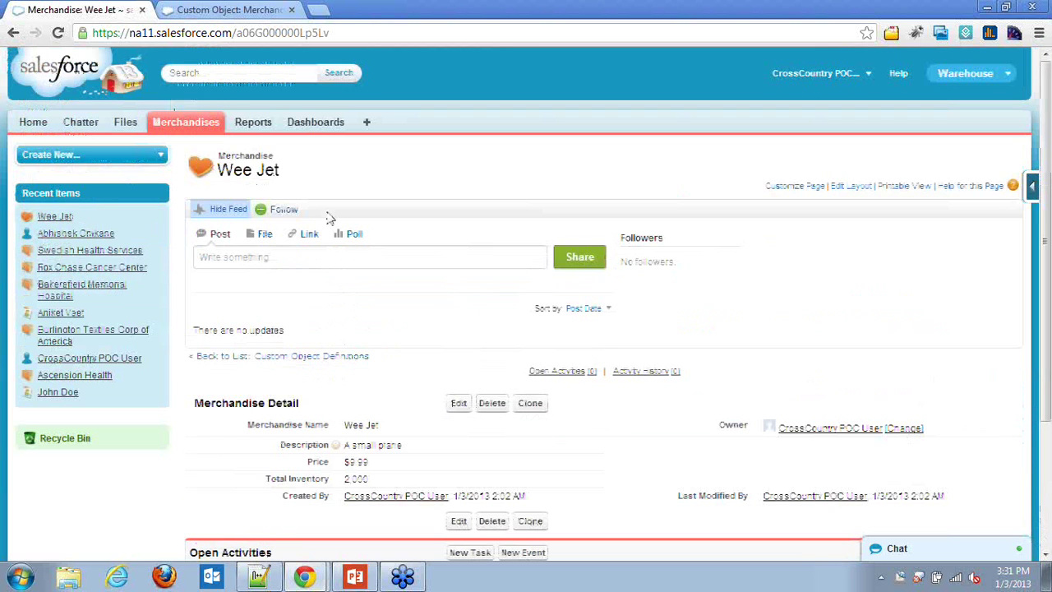
pyautogui.click(234, 7)
pyautogui.scroll(-1, 277, 204)
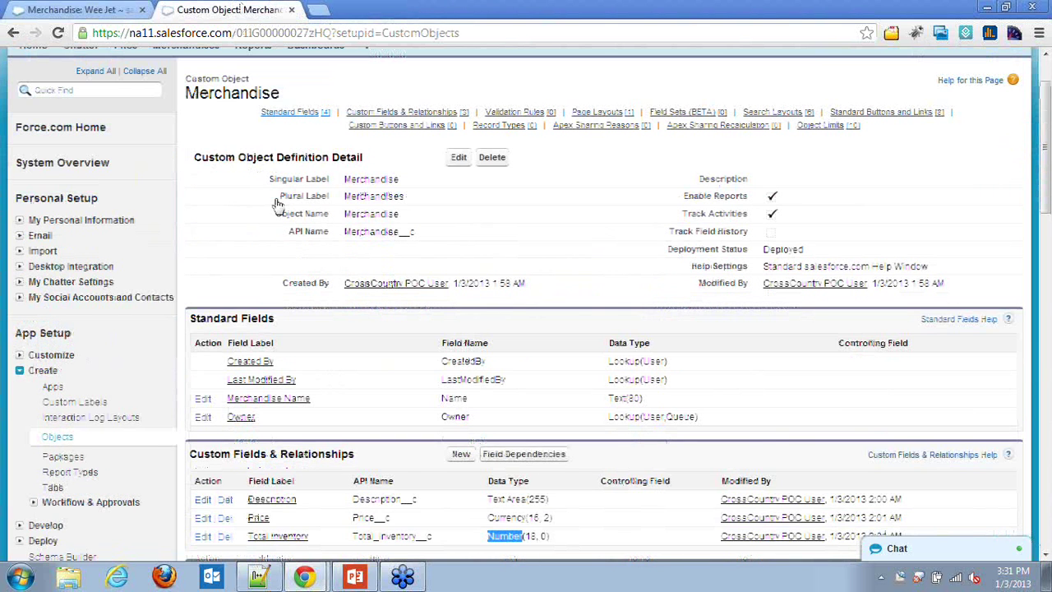
pyautogui.scroll(-1, 247, 247)
pyautogui.scroll(1, 206, 263)
pyautogui.scroll(-2, 157, 283)
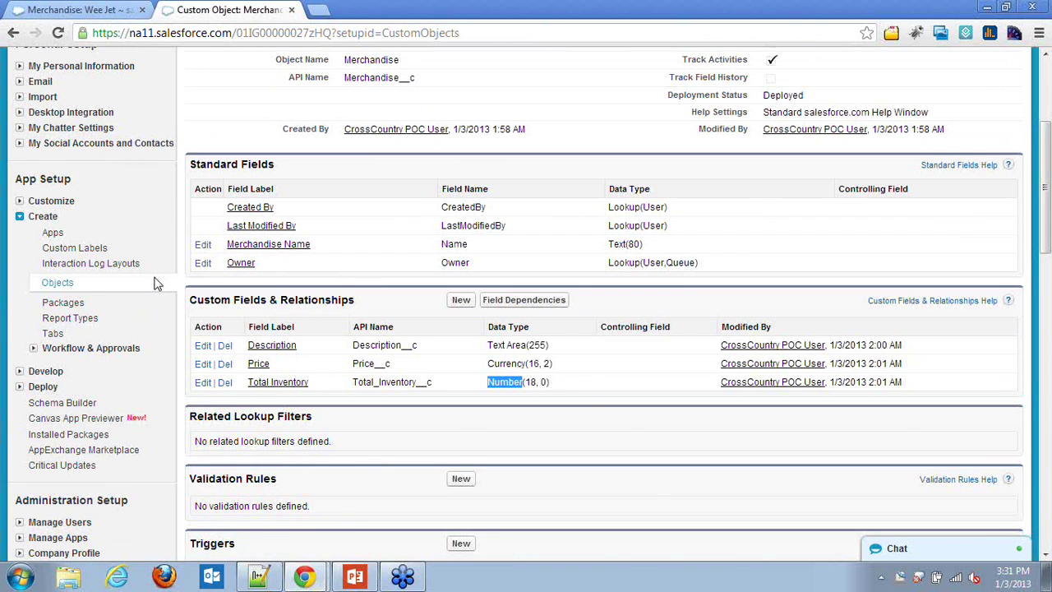
pyautogui.scroll(3, 157, 284)
# Start a new custom object from the list of custom objects in Setup.
pyautogui.click(863, 78)
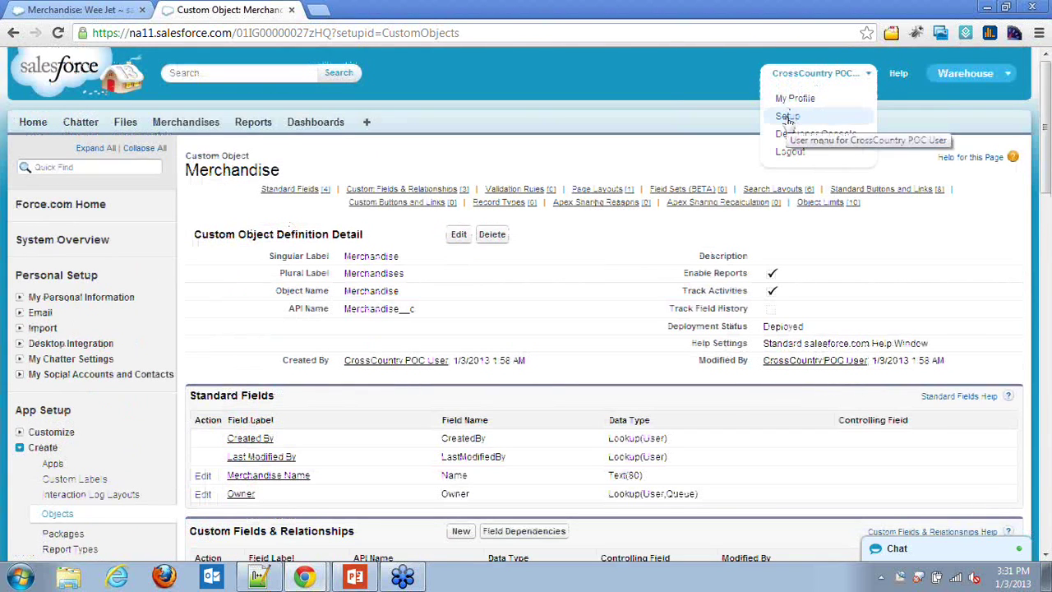
pyautogui.click(787, 117)
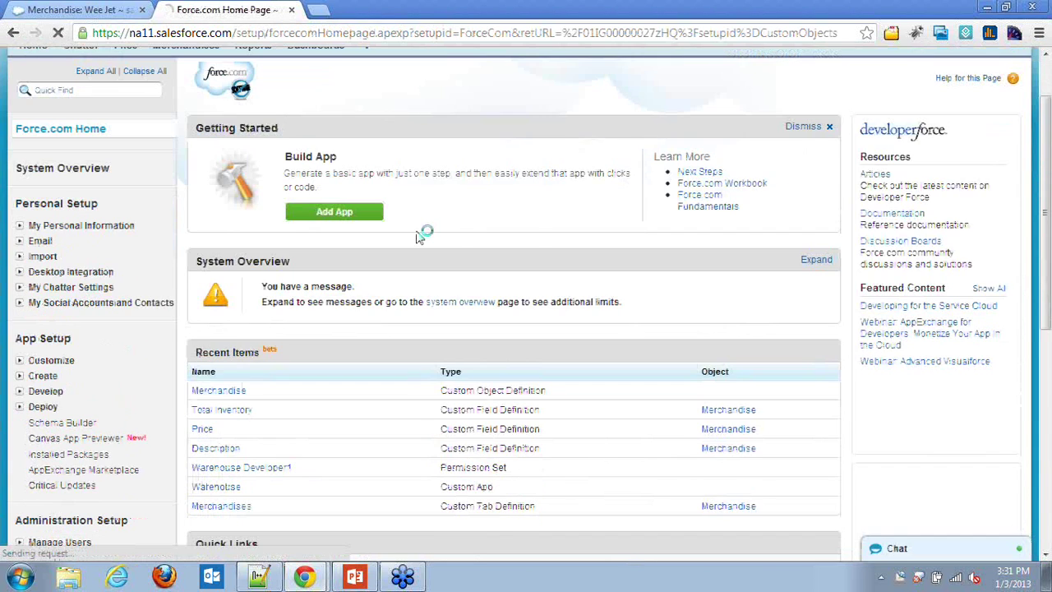
pyautogui.scroll(-3, 246, 329)
pyautogui.click(43, 221)
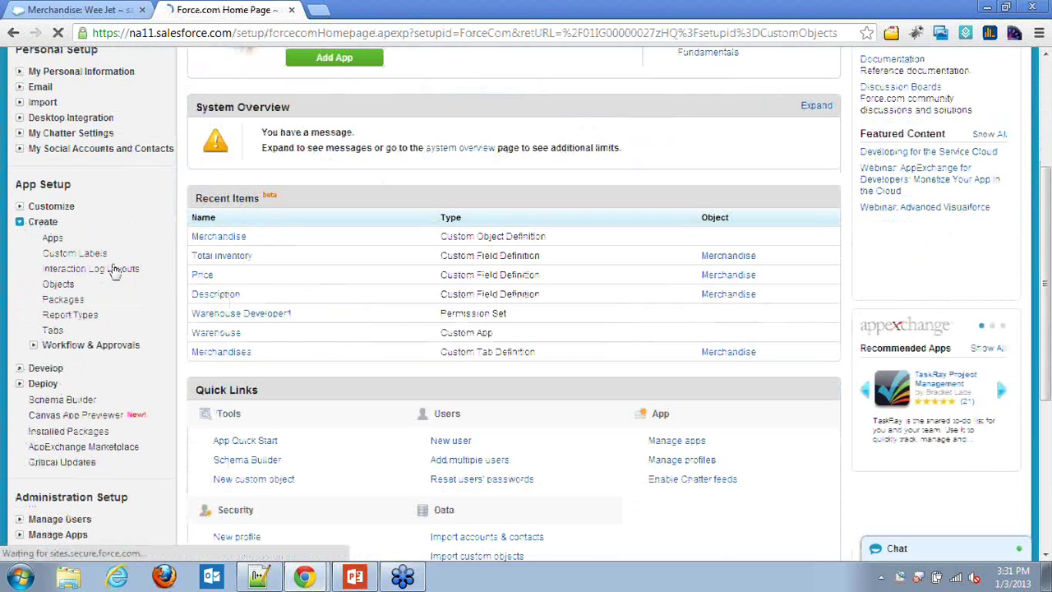
pyautogui.click(58, 283)
pyautogui.scroll(-1, 236, 284)
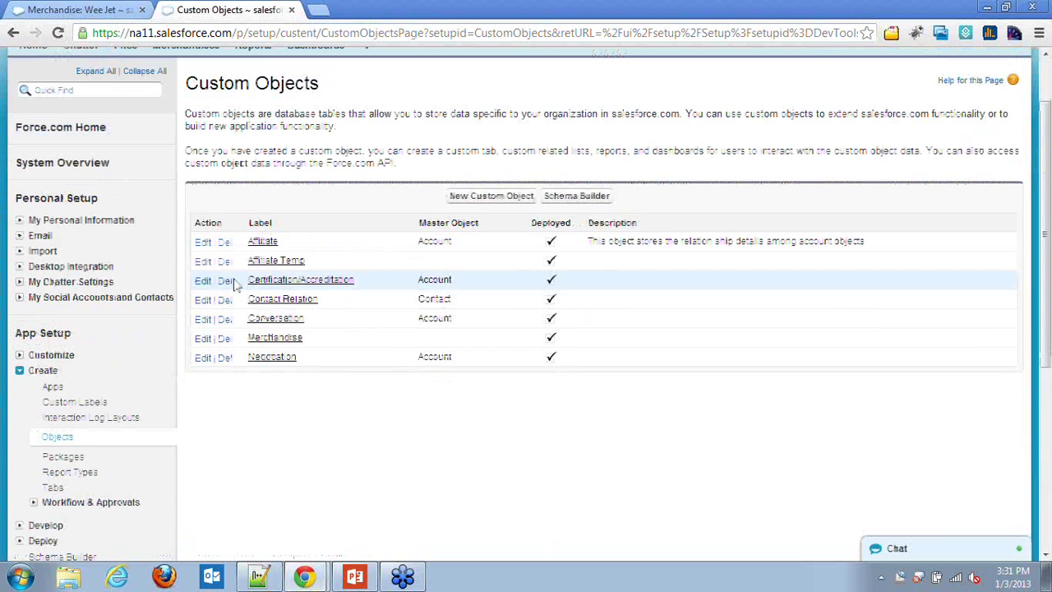
pyautogui.click(483, 196)
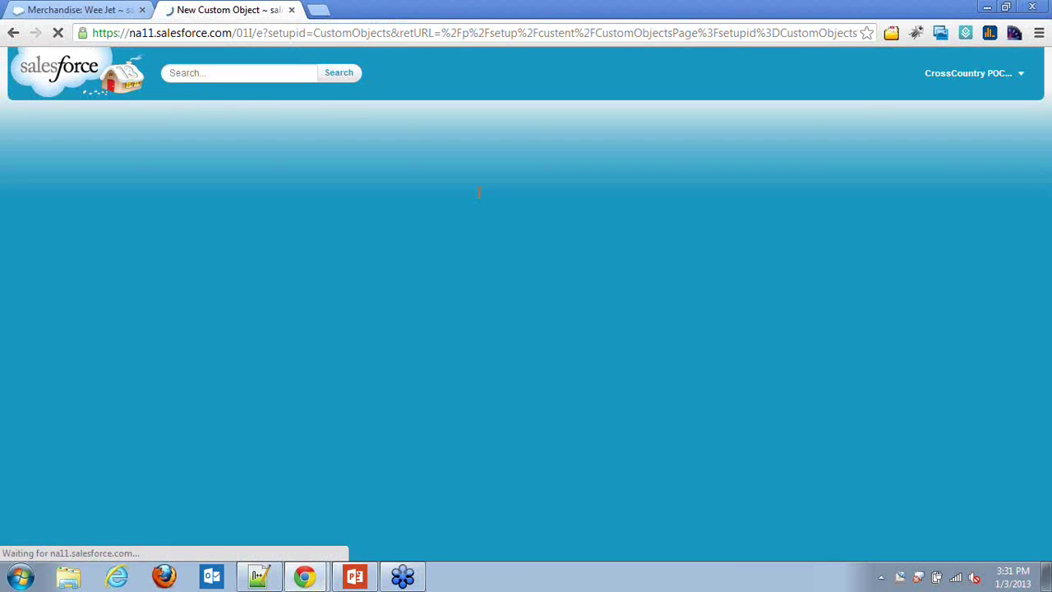
# Label the object Invoice Statement with the plural Invoice Statements, and mark it as starting with a vowel sound.
pyautogui.write('In')
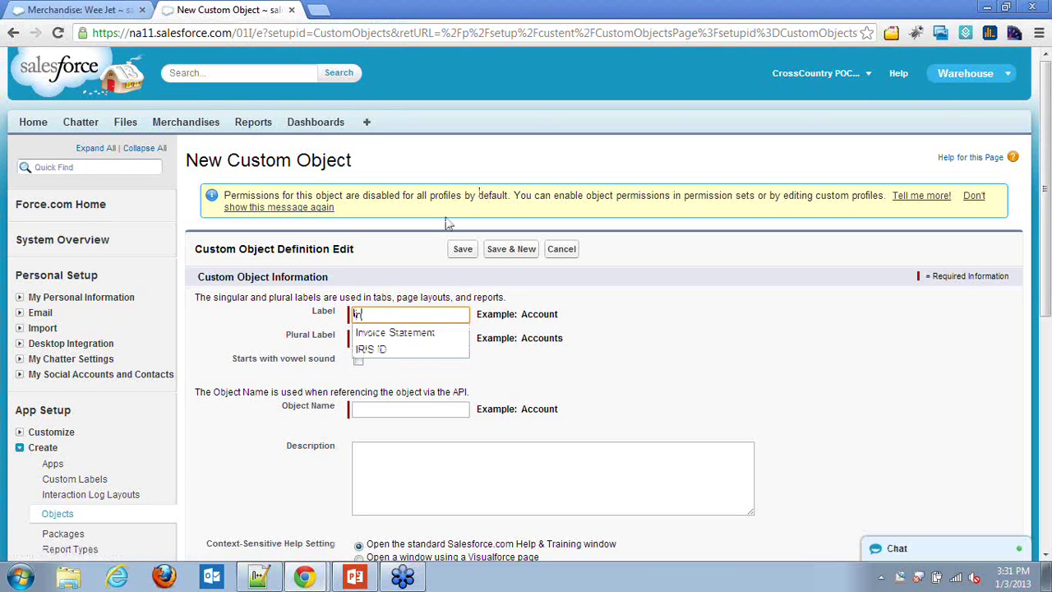
pyautogui.press('Down')
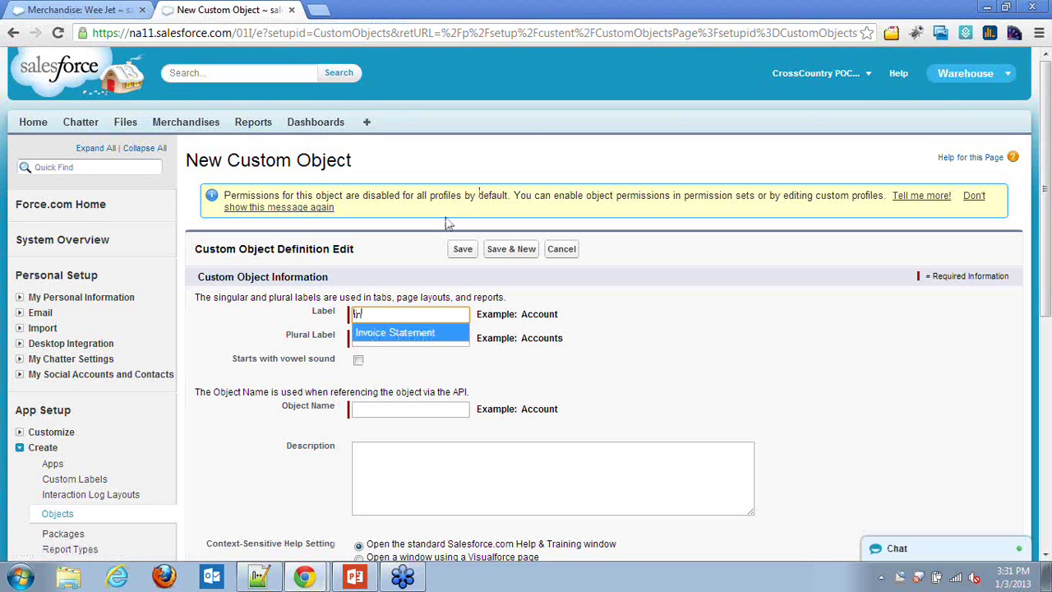
pyautogui.press('Return')
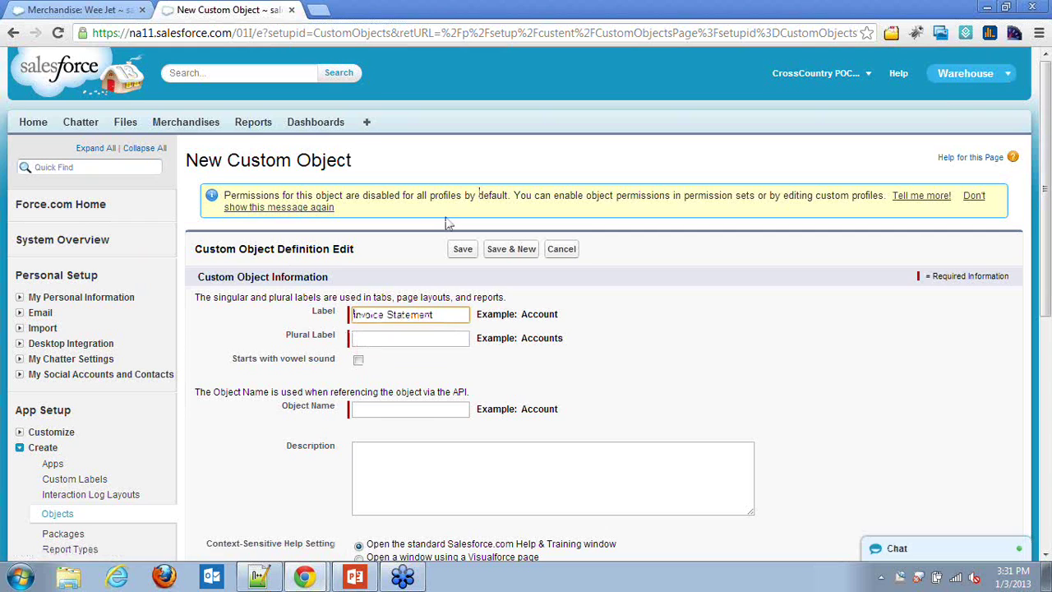
pyautogui.click(424, 341)
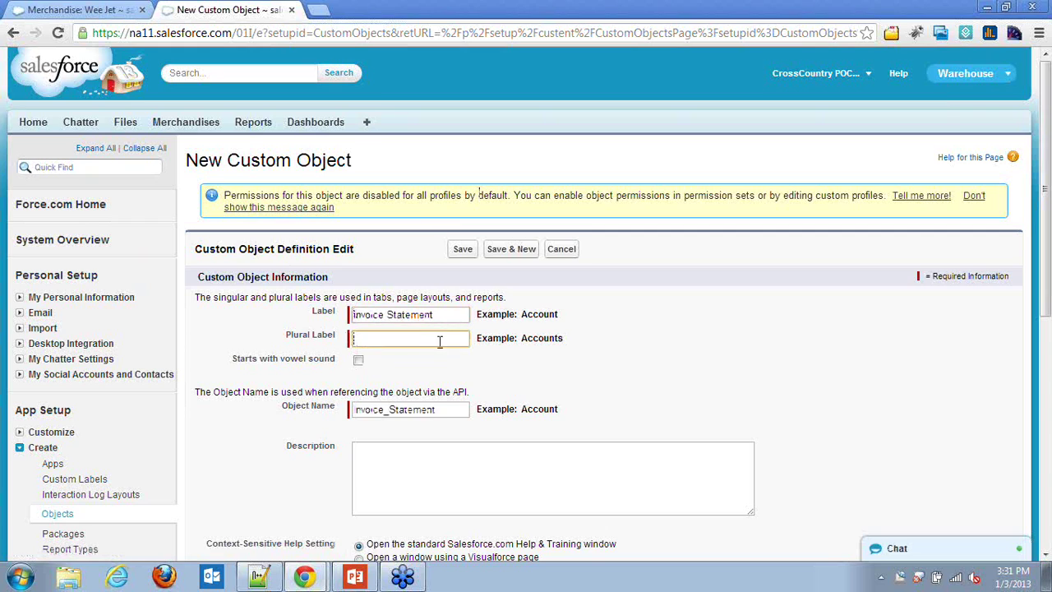
pyautogui.click(379, 337)
pyautogui.write('In')
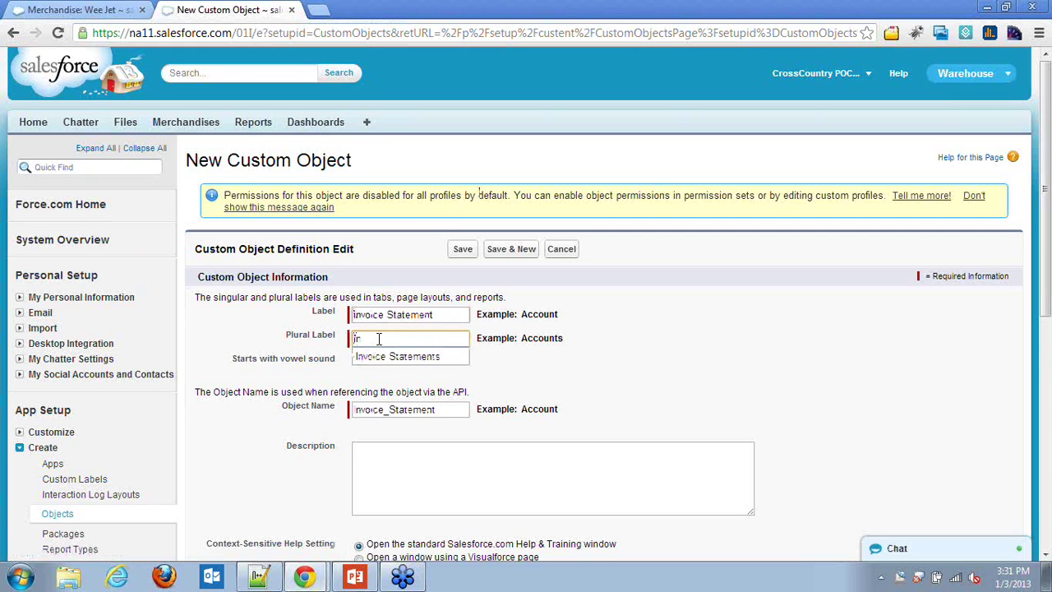
pyautogui.click(415, 356)
pyautogui.scroll(-1, 418, 355)
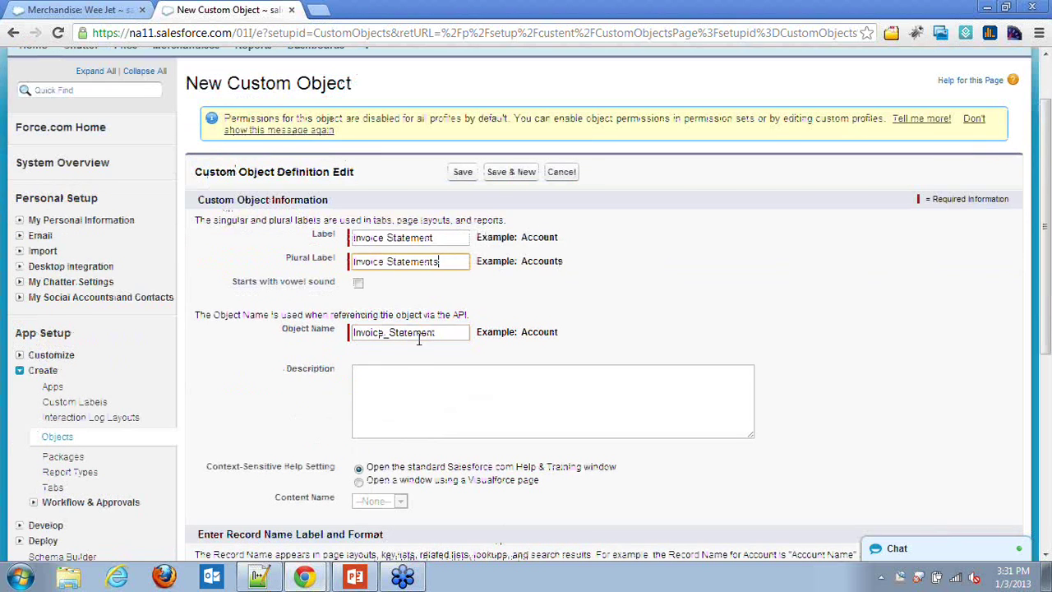
pyautogui.scroll(1, 419, 337)
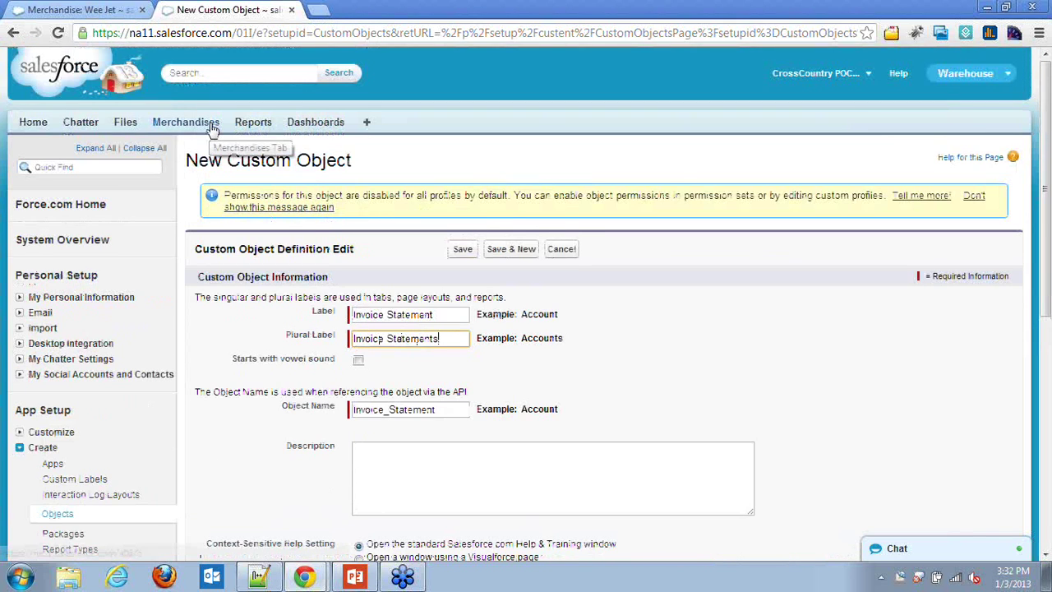
pyautogui.scroll(-1, 535, 313)
pyautogui.click(358, 287)
pyautogui.scroll(-1, 721, 326)
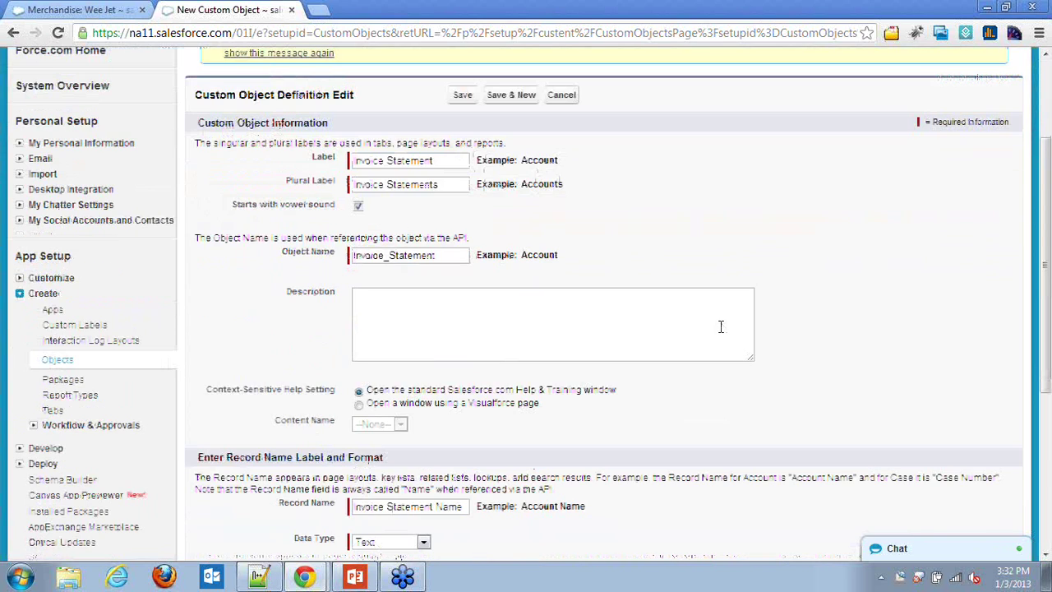
# Change the record name of the Invoice Statement object to Invoice Number.
pyautogui.scroll(-2, 721, 326)
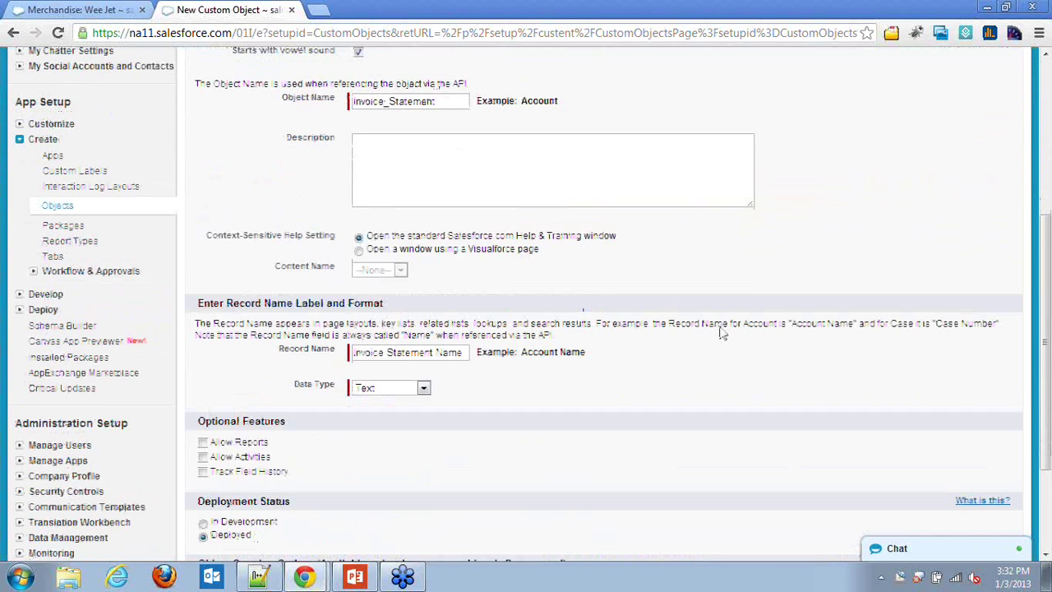
pyautogui.doubleClick(411, 352)
pyautogui.press('Delete')
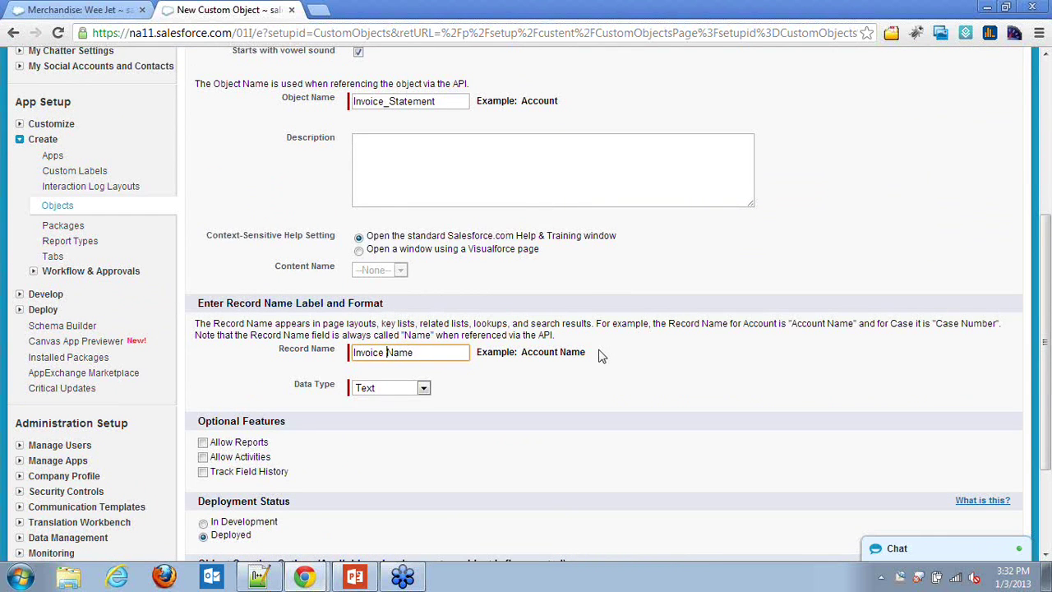
pyautogui.hotkey('shift', 'End')
pyautogui.write('Number')
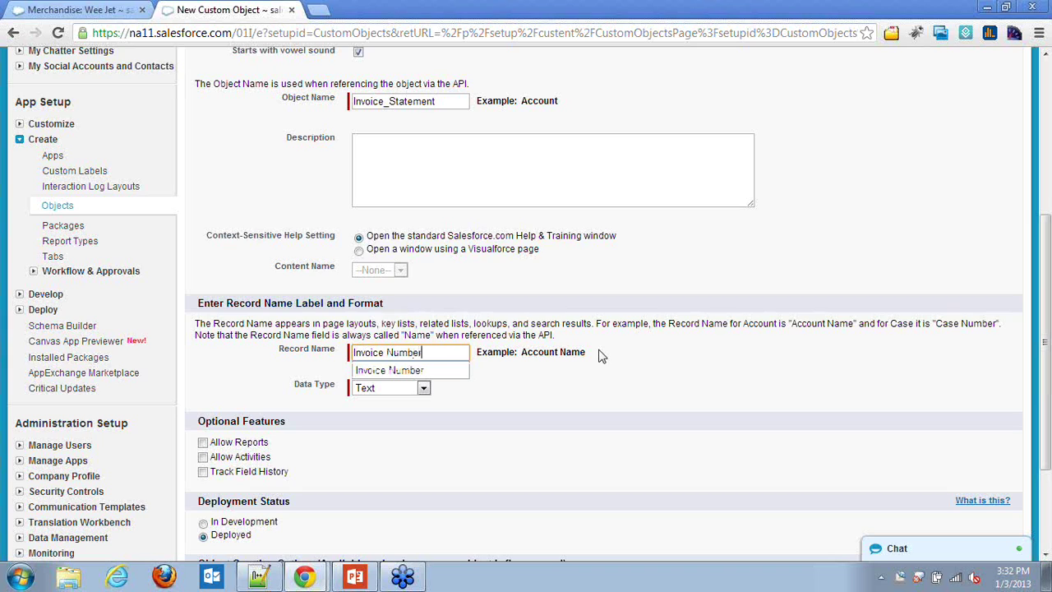
pyautogui.click(440, 379)
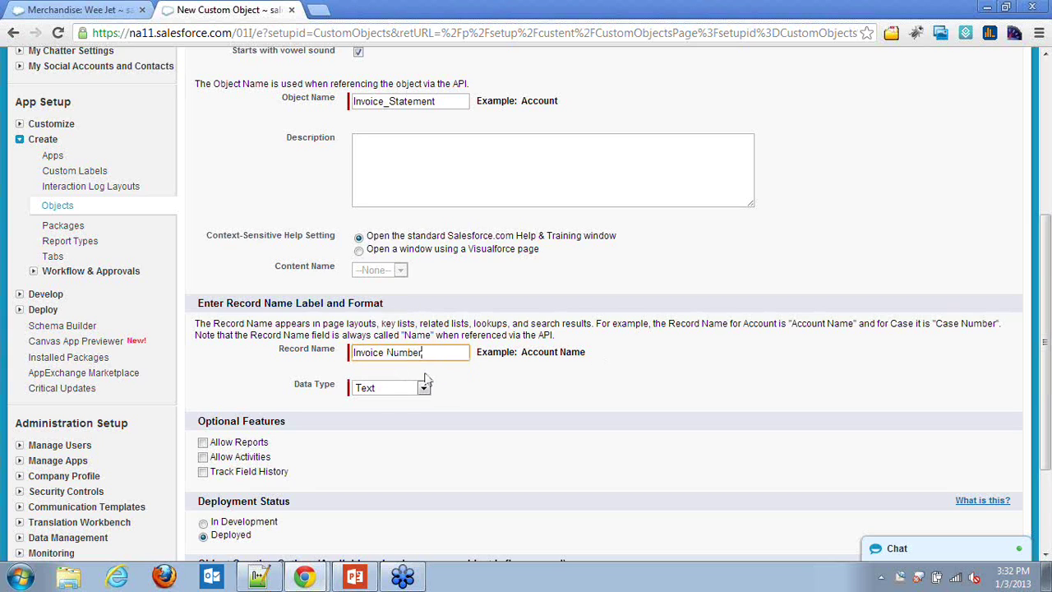
# Make the record name an Auto Number with display format INV - {0000} and starting number 0001.
pyautogui.click(406, 388)
pyautogui.click(401, 415)
pyautogui.click(435, 411)
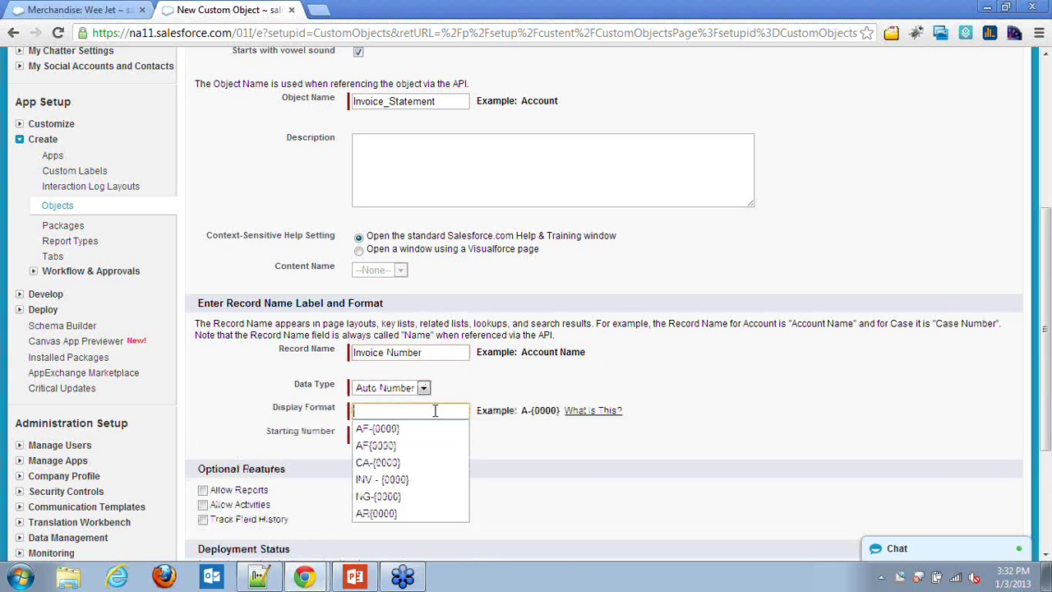
pyautogui.click(420, 480)
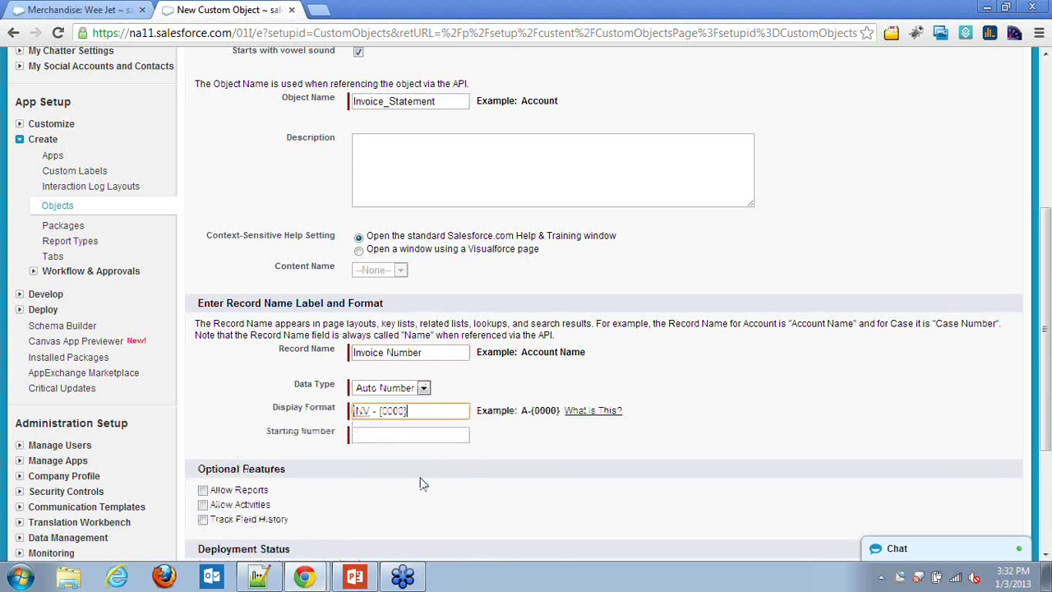
pyautogui.click(425, 410)
pyautogui.tripleClick(425, 410)
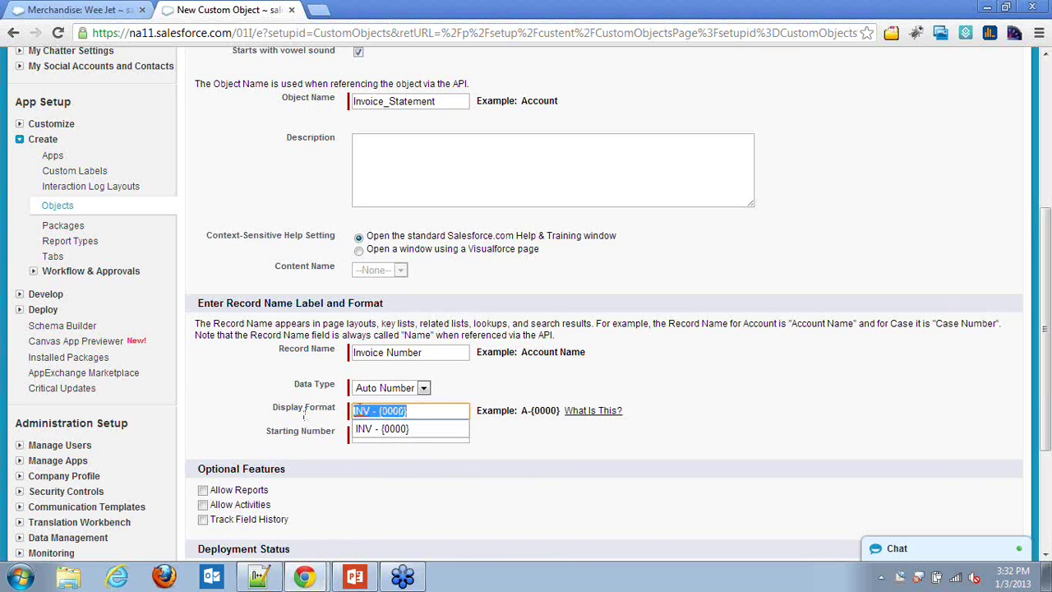
pyautogui.click(451, 410)
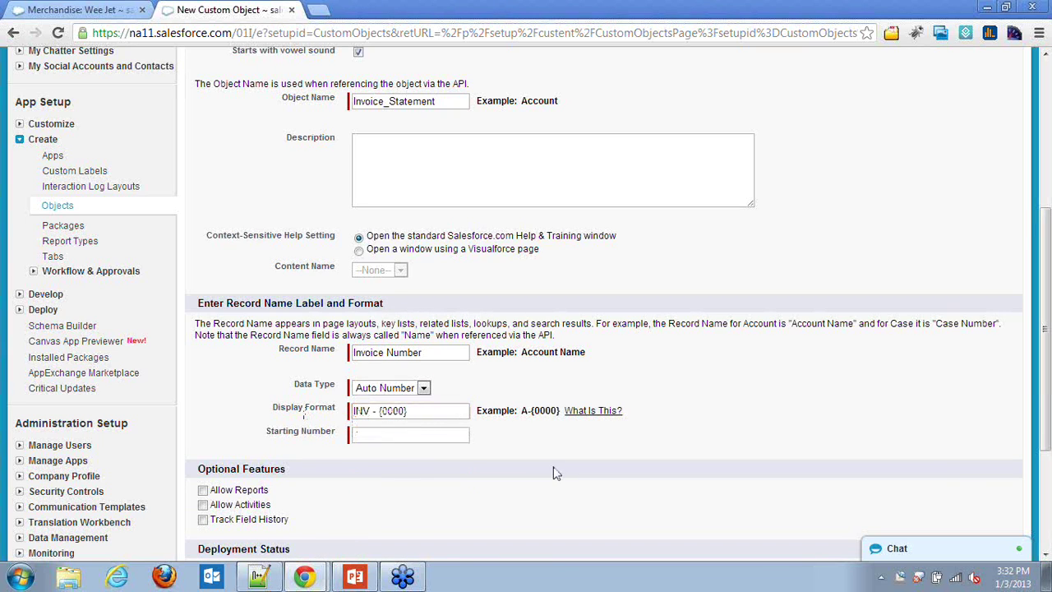
pyautogui.click(414, 435)
pyautogui.click(399, 453)
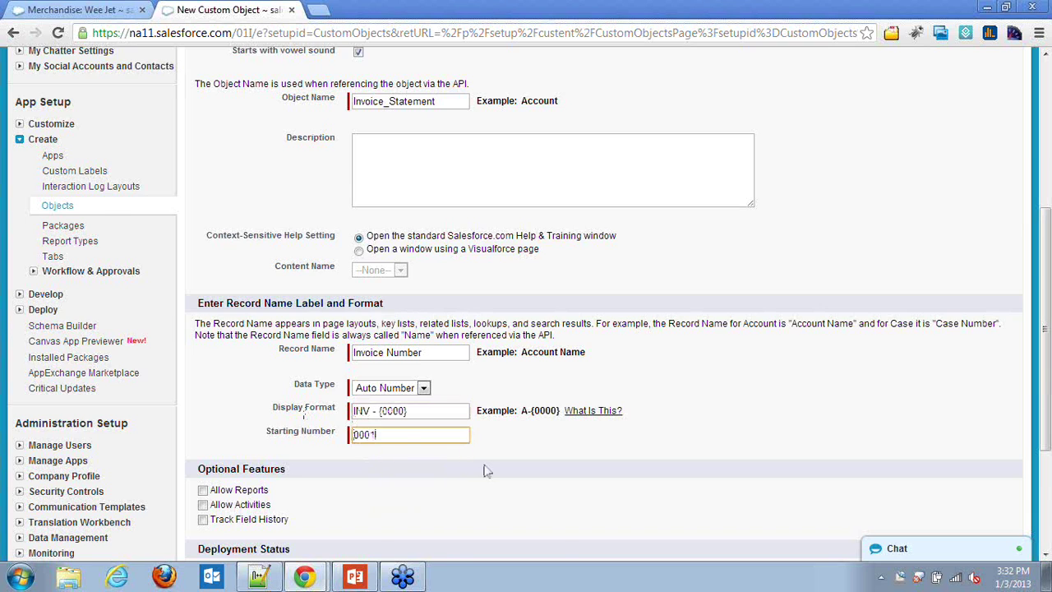
# Allow reports on the Invoice Statement object.
pyautogui.scroll(-1, 486, 469)
pyautogui.click(202, 412)
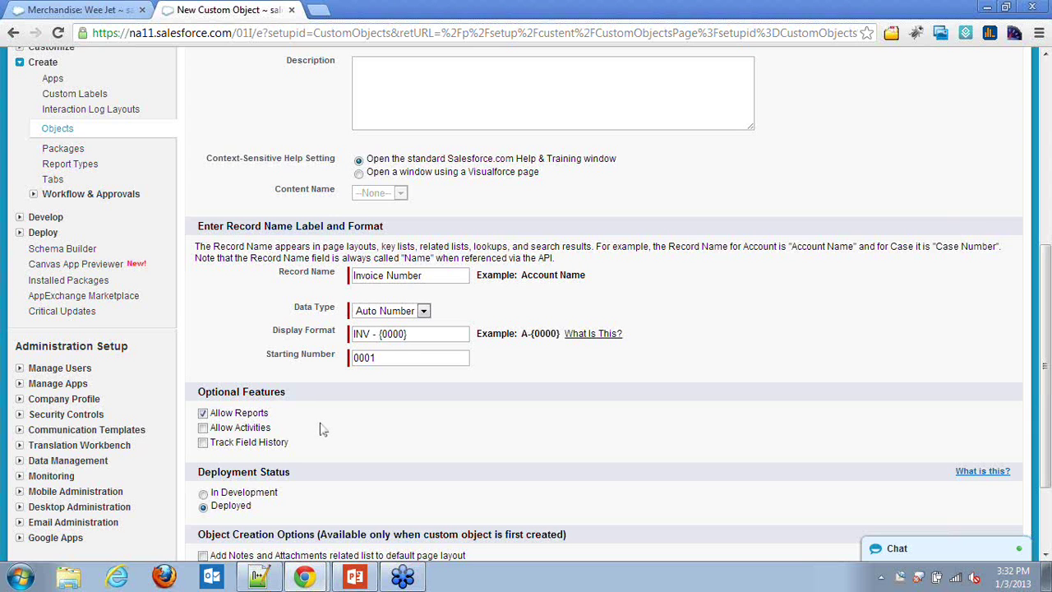
pyautogui.scroll(1, 322, 428)
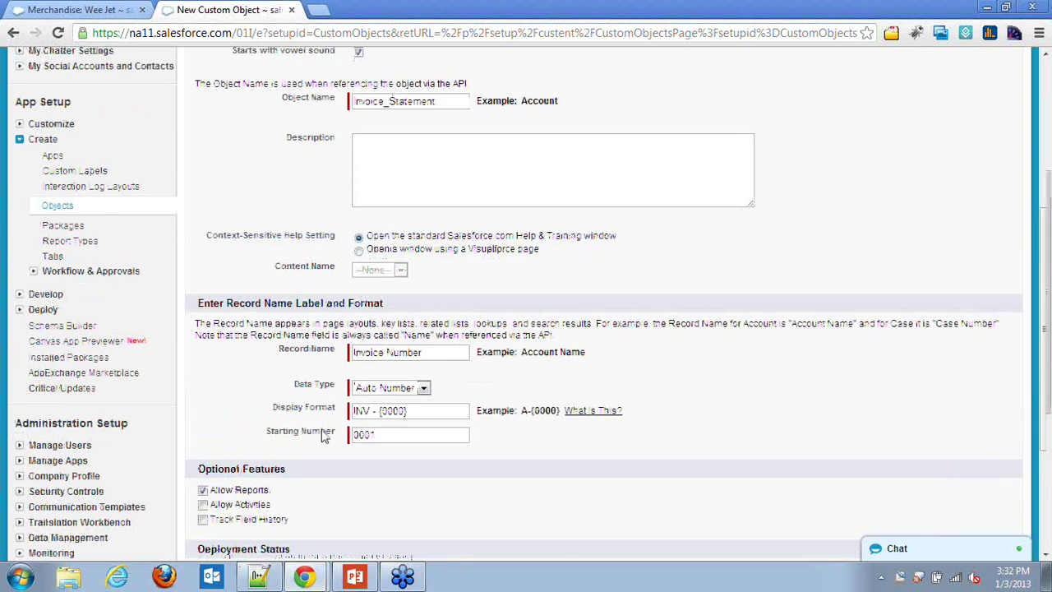
pyautogui.scroll(-1, 249, 497)
pyautogui.scroll(-1, 345, 440)
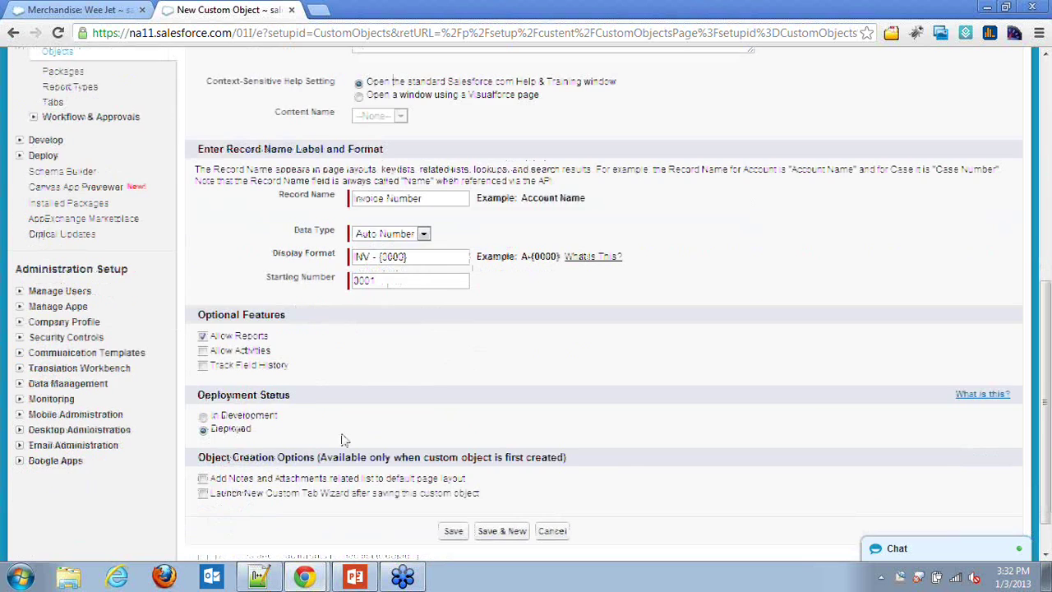
pyautogui.scroll(-1, 344, 440)
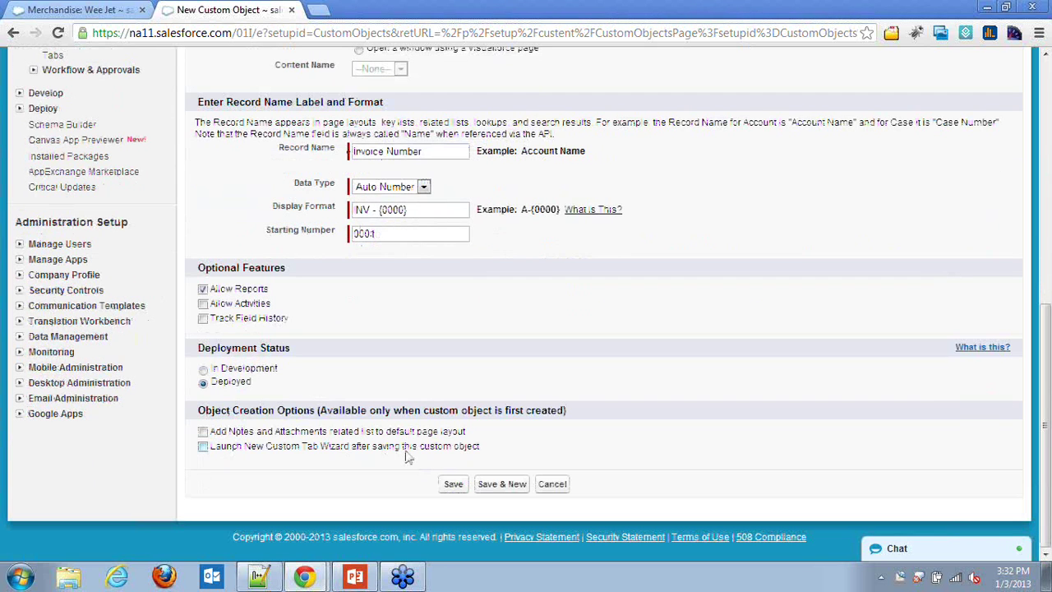
# Save the Invoice Statement object and start a new custom field of type Picklist on it.
pyautogui.click(454, 485)
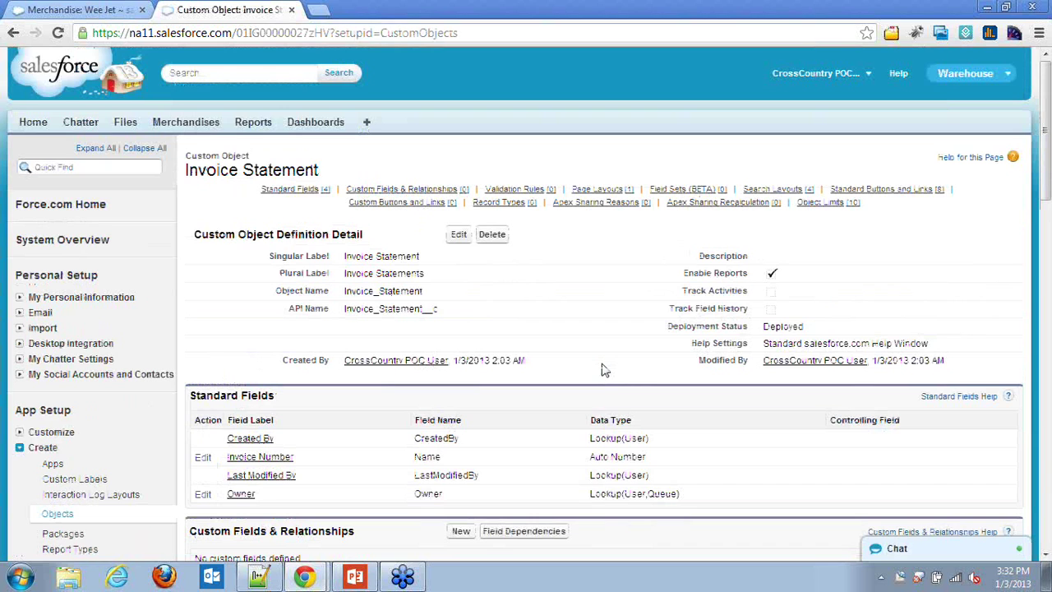
pyautogui.scroll(-1, 604, 370)
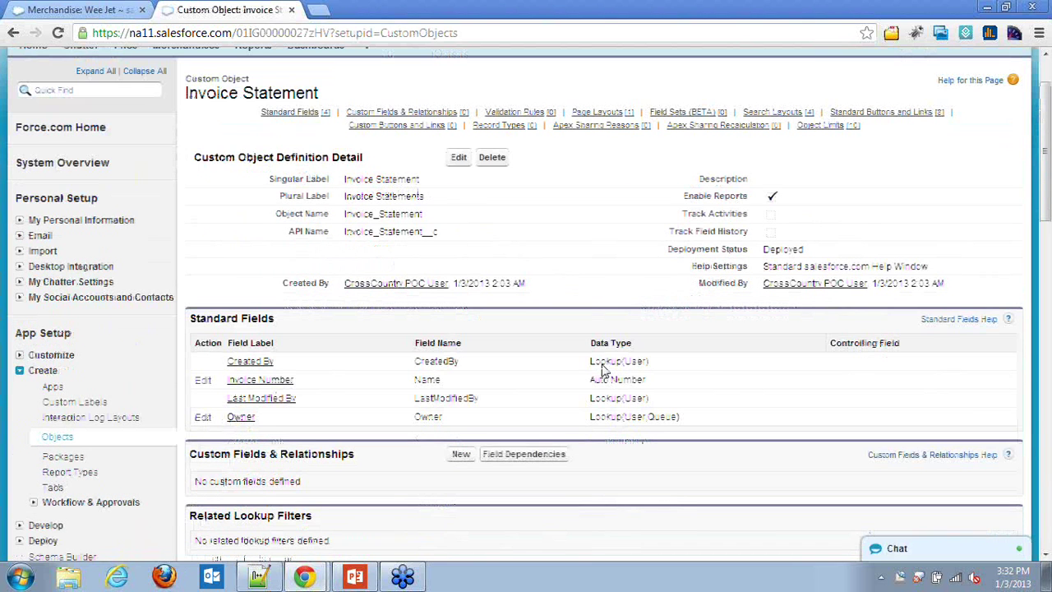
pyautogui.scroll(-1, 604, 370)
pyautogui.scroll(-2, 601, 372)
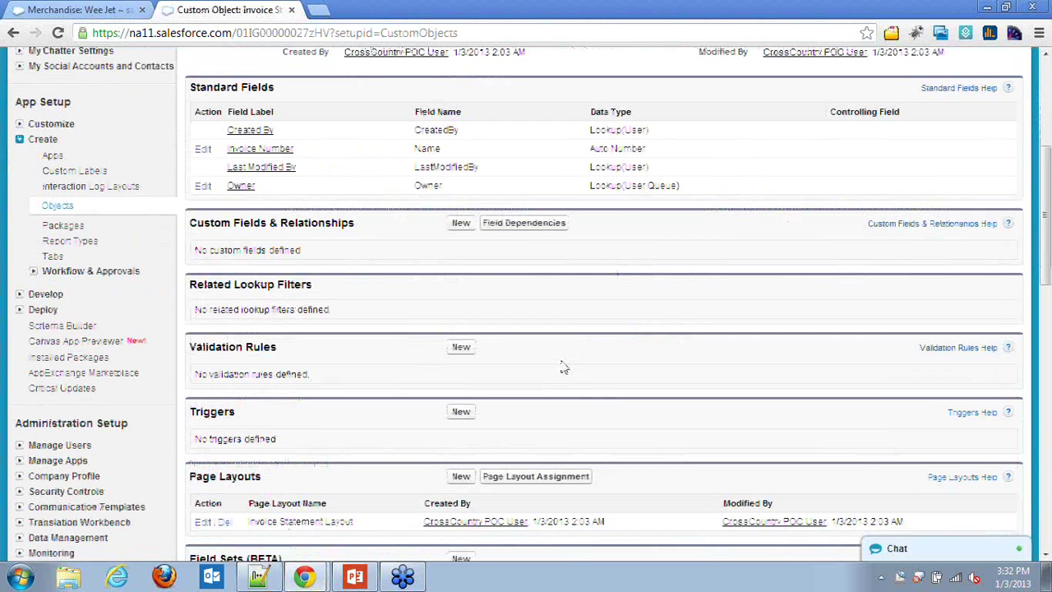
pyautogui.click(461, 223)
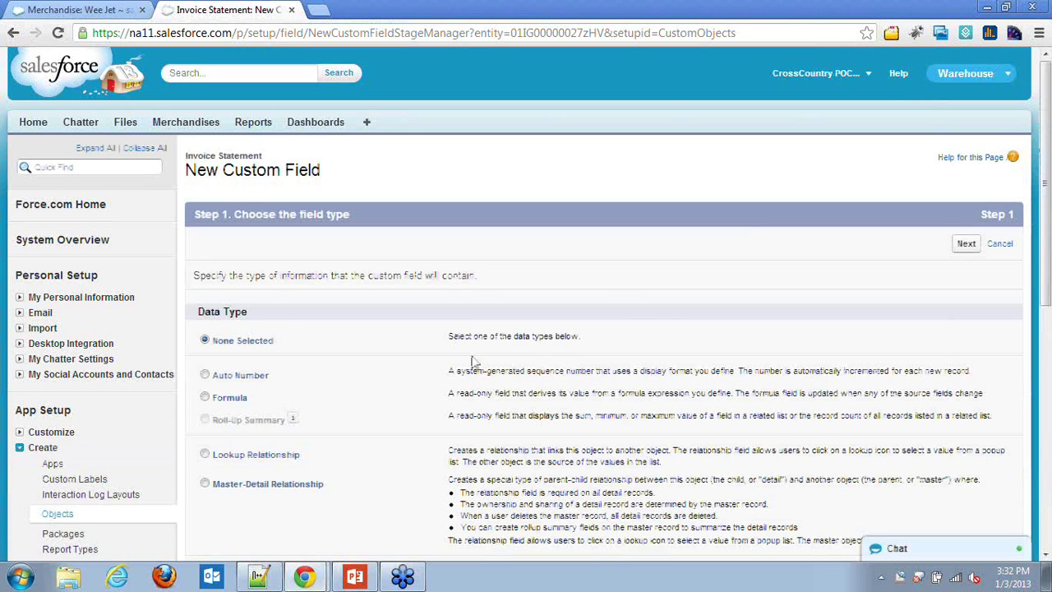
pyautogui.scroll(-6, 371, 355)
pyautogui.click(205, 292)
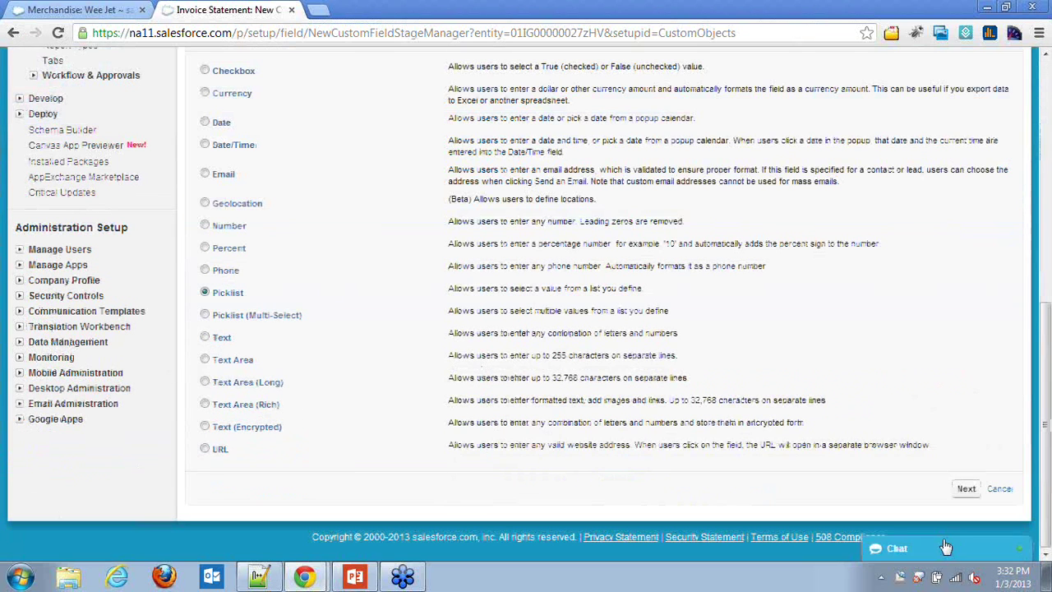
pyautogui.click(967, 488)
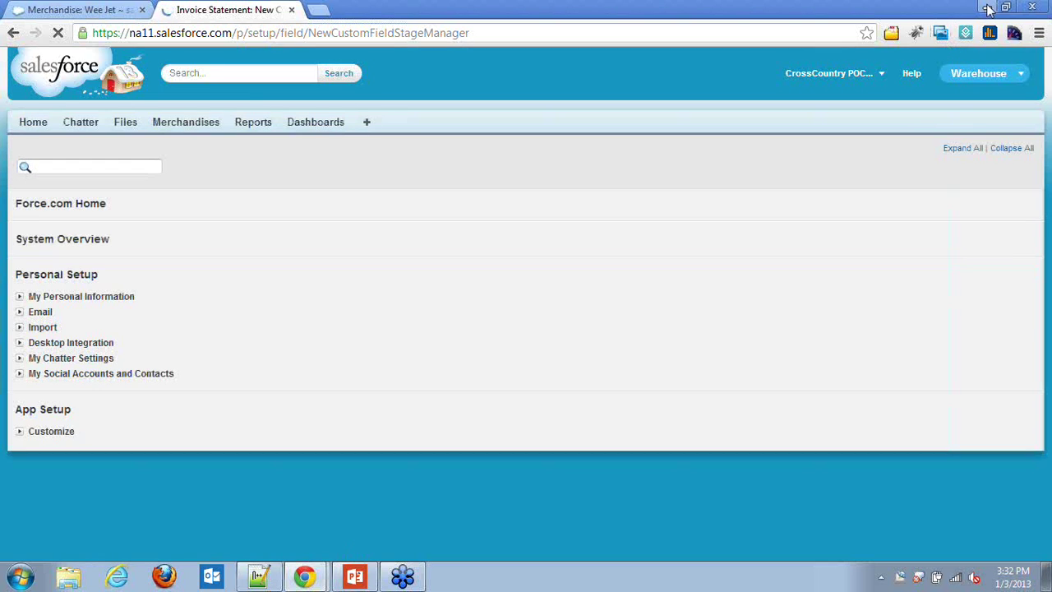
# Switch to Notepad++, copy the values Open, Closed, Negotiating and Pending from LOVs.txt, and return to Salesforce in Chrome.
pyautogui.click(988, 8)
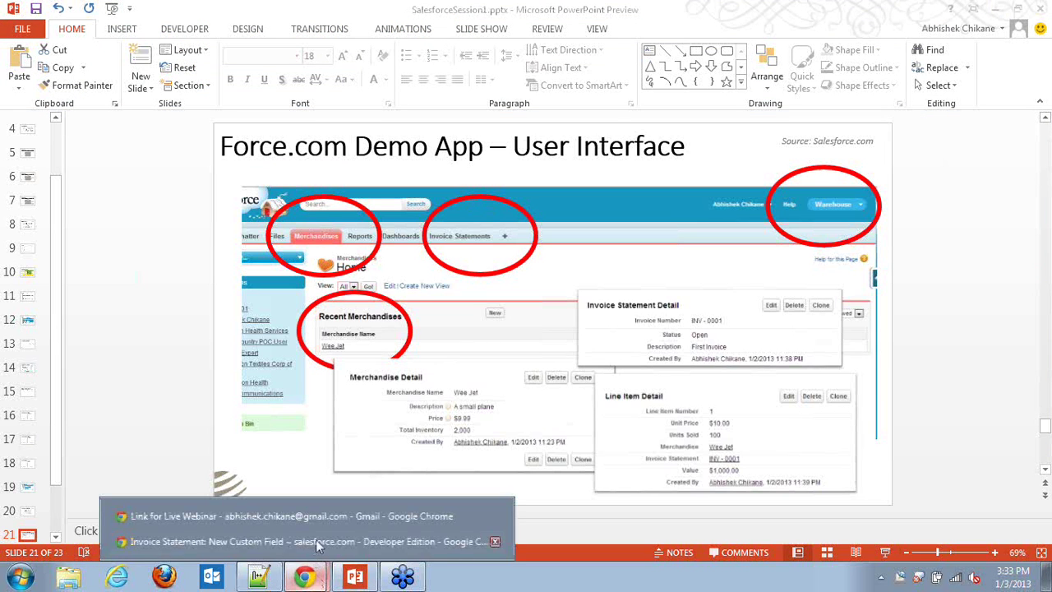
pyautogui.click(312, 542)
pyautogui.click(261, 578)
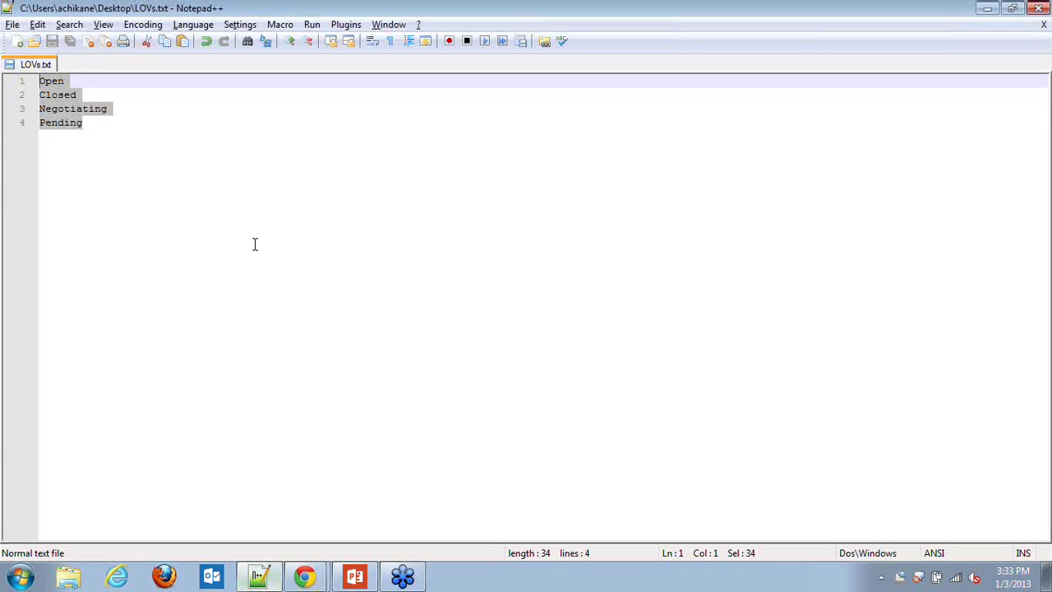
pyautogui.moveTo(83, 123); pyautogui.dragTo(24, 72)
pyautogui.hotkey('ctrl', 'c')
pyautogui.hotkey('alt', 'Tab')
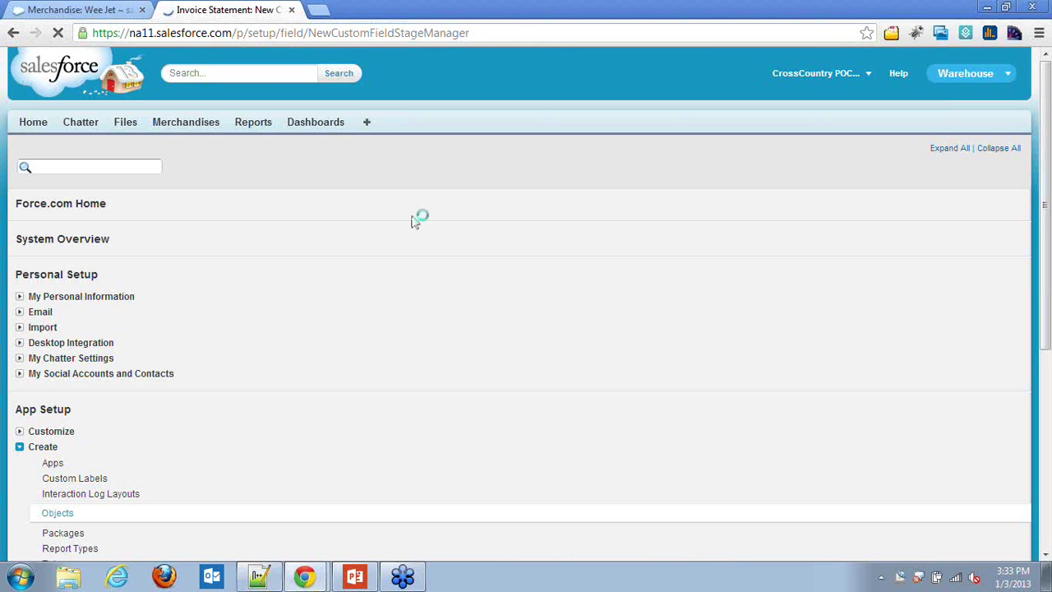
# Label the picklist field Status and paste in the values Open, Closed, Negotiating and Pending.
pyautogui.click(400, 278)
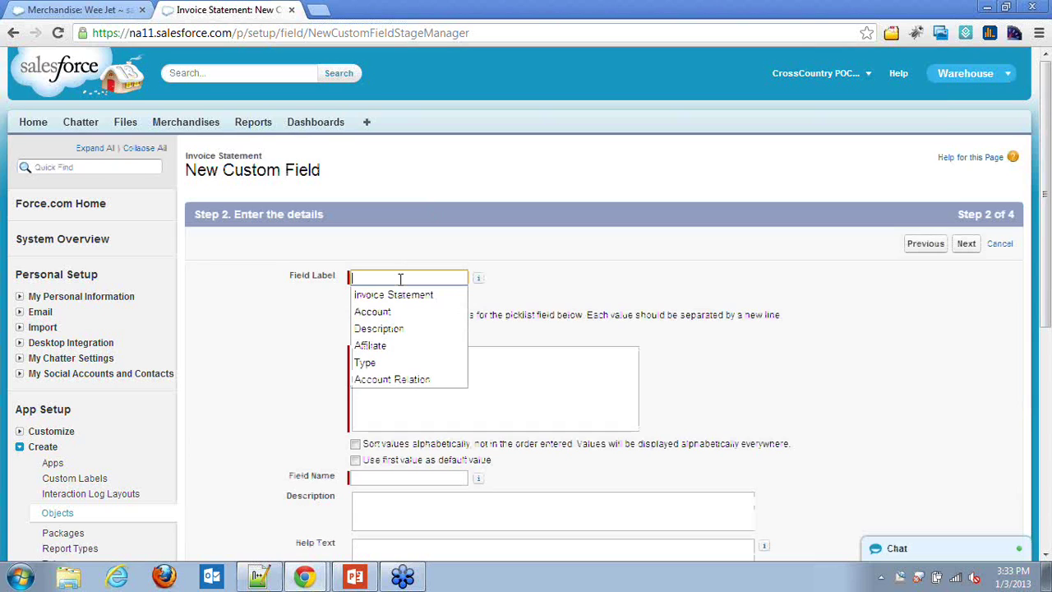
pyautogui.write('St')
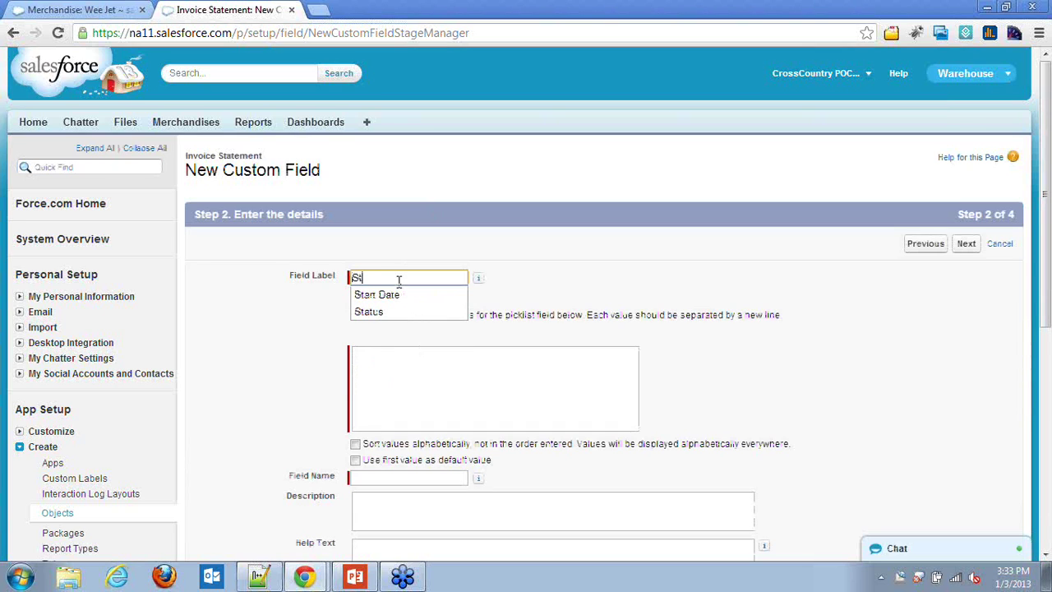
pyautogui.write('atus')
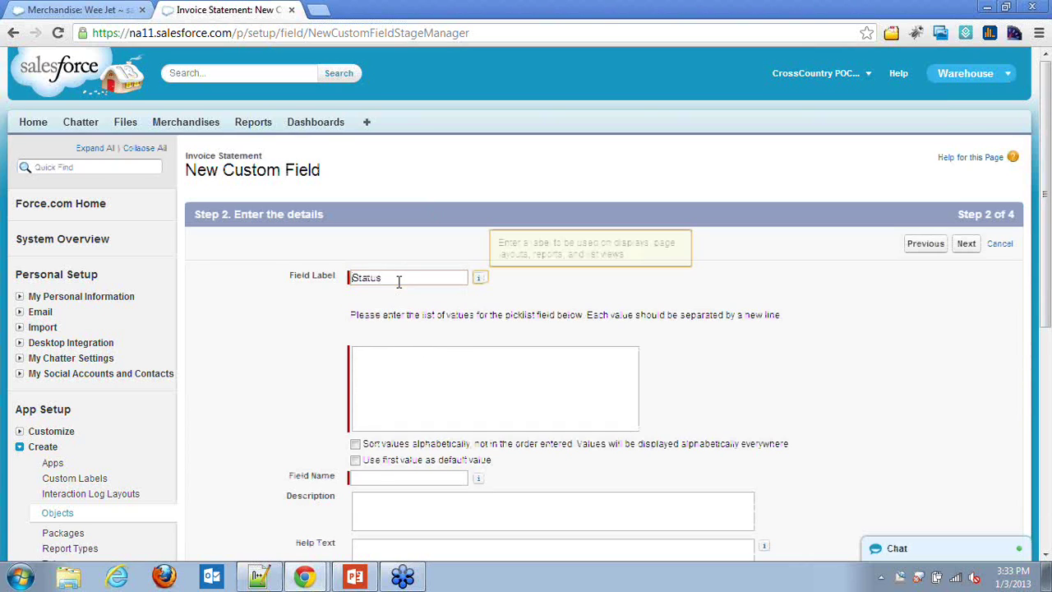
pyautogui.click(377, 359)
pyautogui.hotkey('ctrl', 'v')
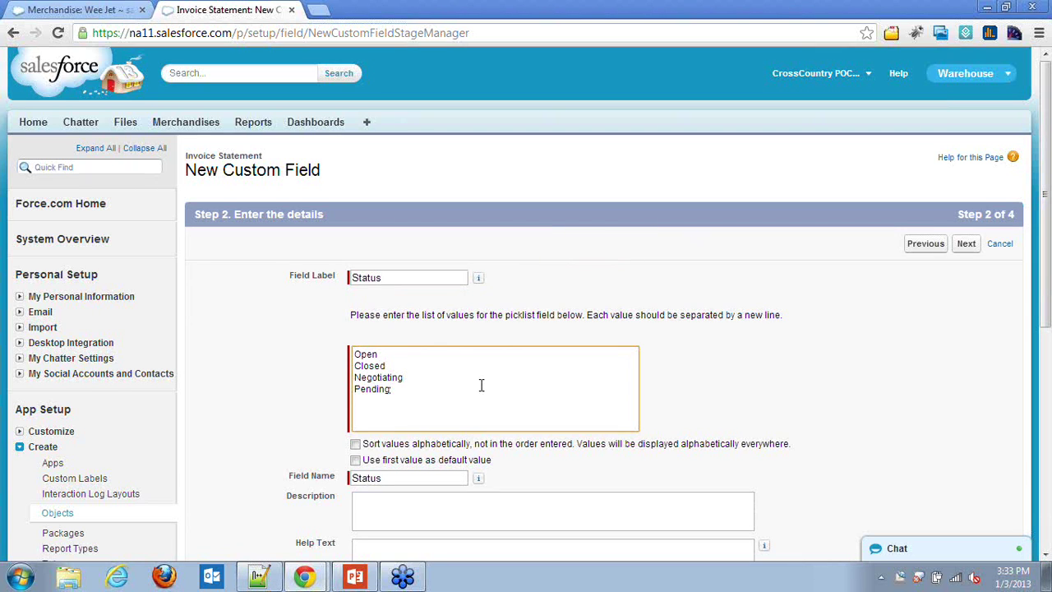
# Make the first value the default for the Status picklist and continue to its field-level security.
pyautogui.scroll(-1, 484, 384)
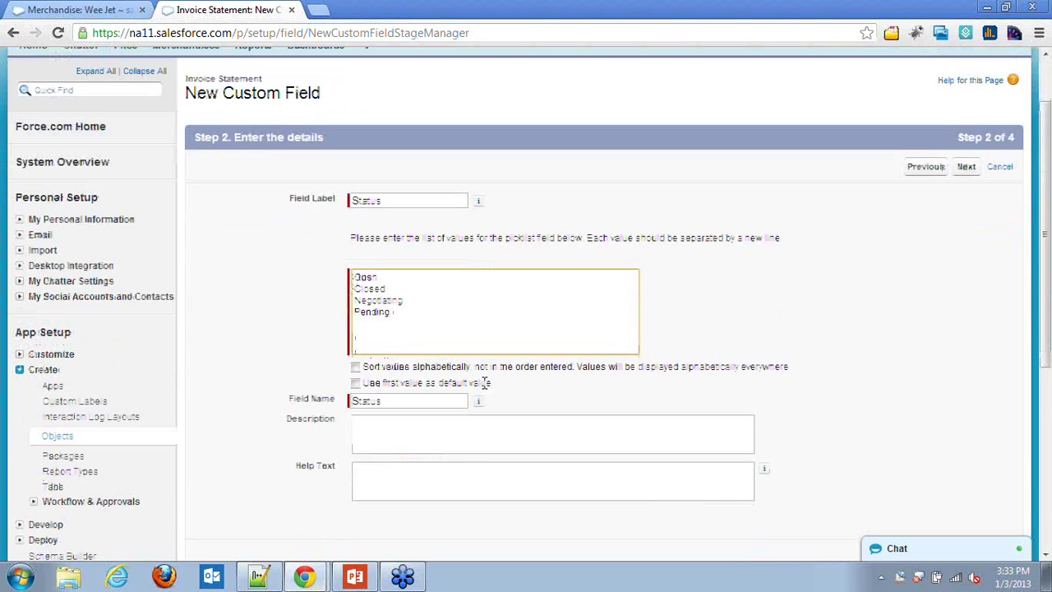
pyautogui.scroll(-1, 483, 384)
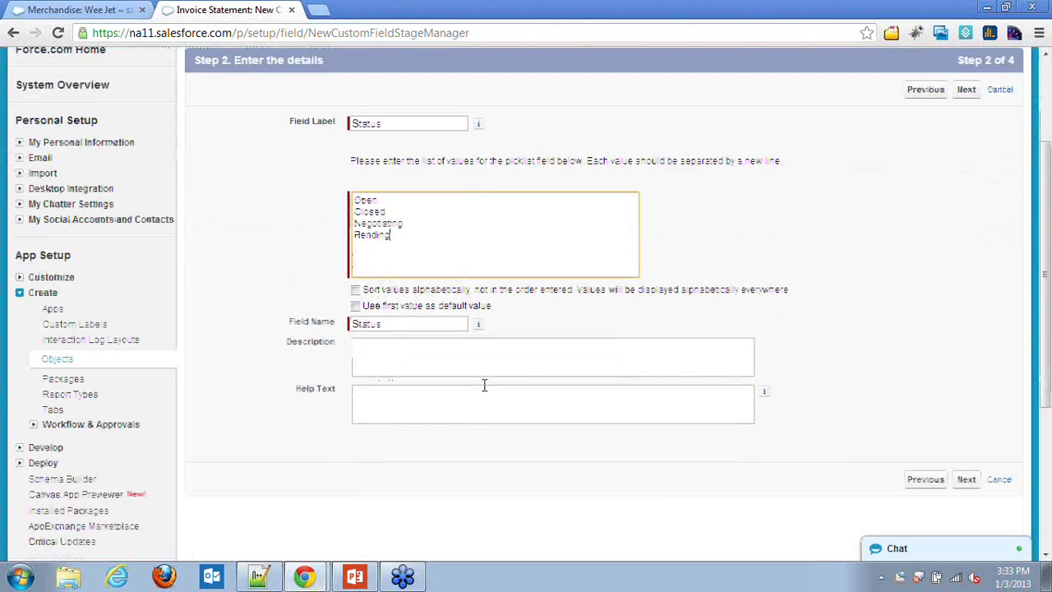
pyautogui.click(355, 306)
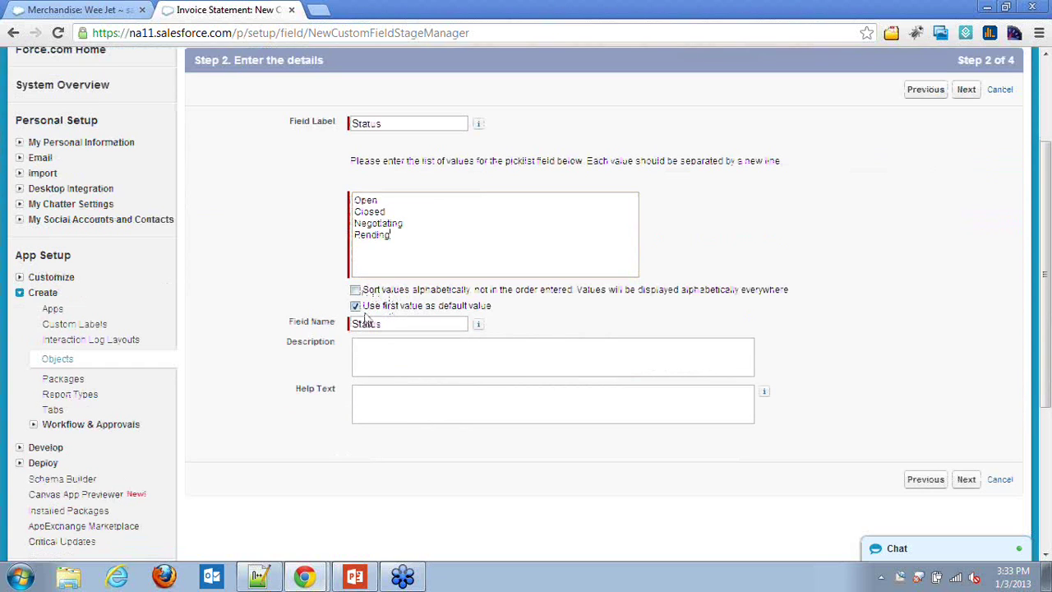
pyautogui.click(401, 323)
pyautogui.scroll(-1, 480, 375)
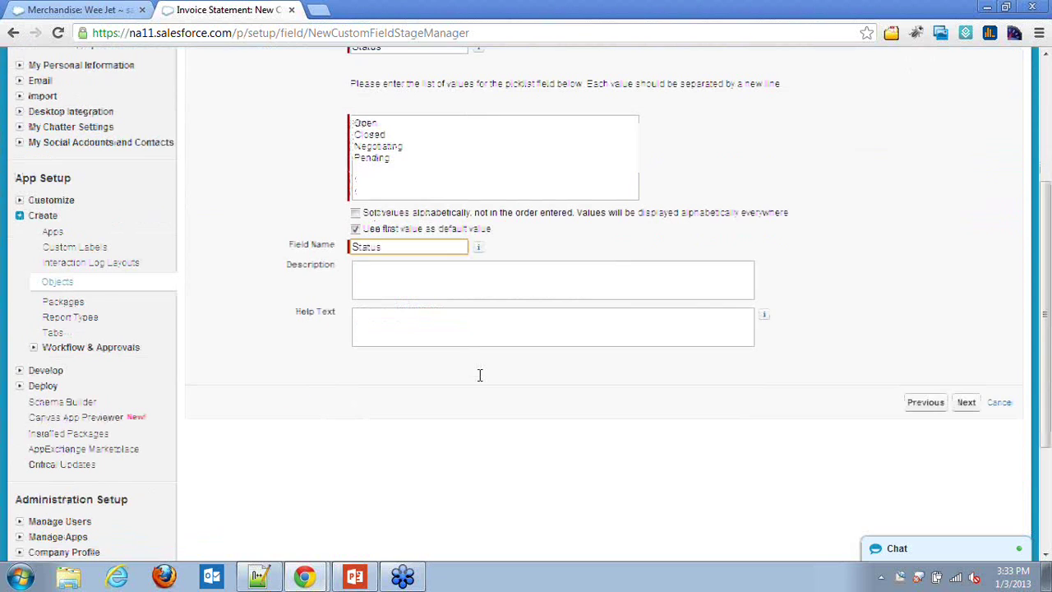
pyautogui.click(965, 403)
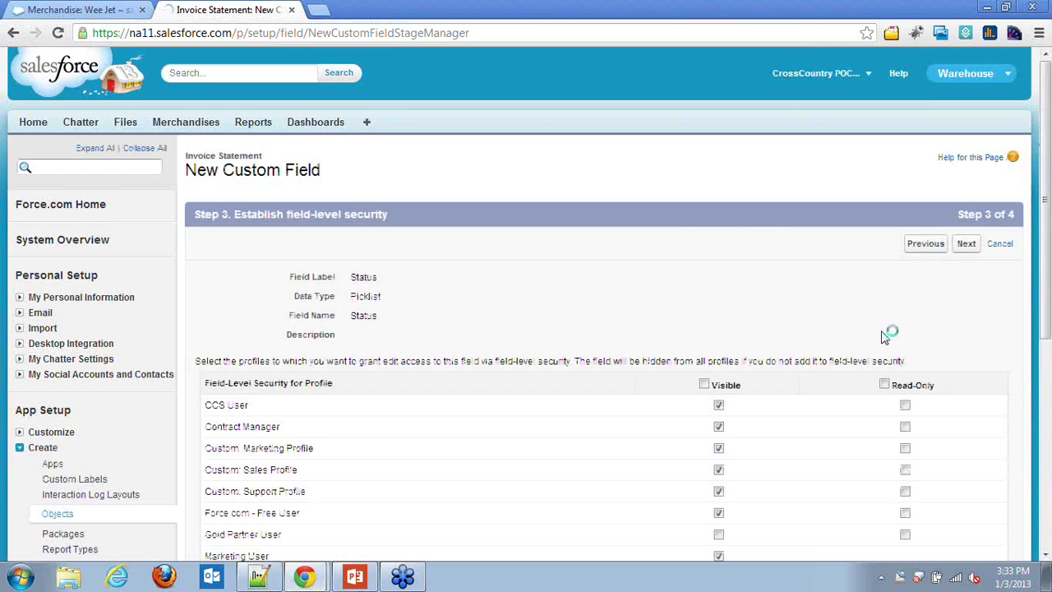
# Accept the Status field's profile security, keep it on the Invoice Statement Layout, and save the field.
pyautogui.scroll(-1, 884, 337)
pyautogui.scroll(-1, 885, 337)
pyautogui.click(884, 230)
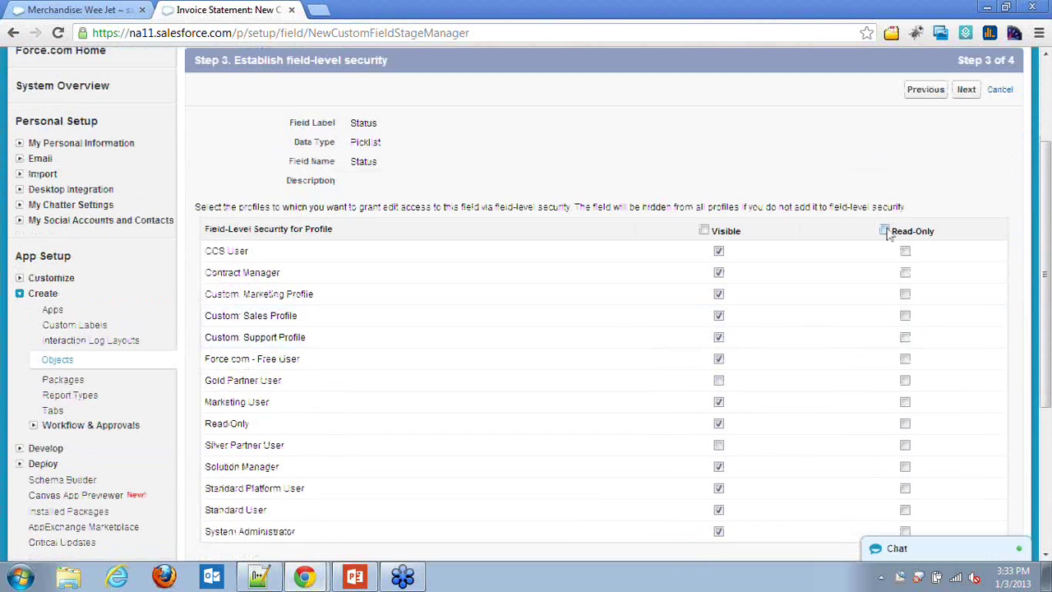
pyautogui.click(967, 88)
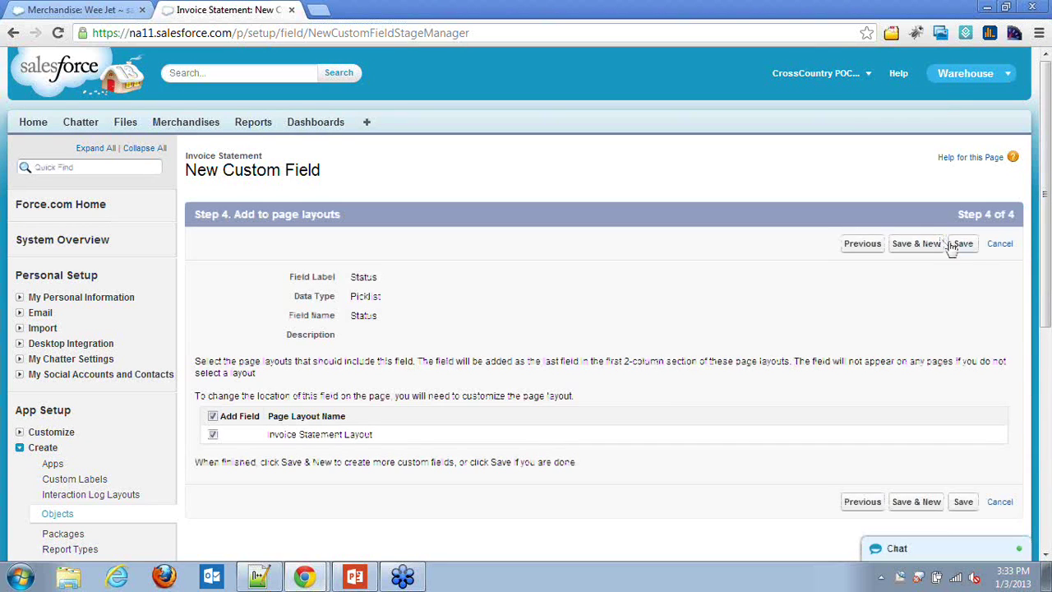
pyautogui.click(964, 245)
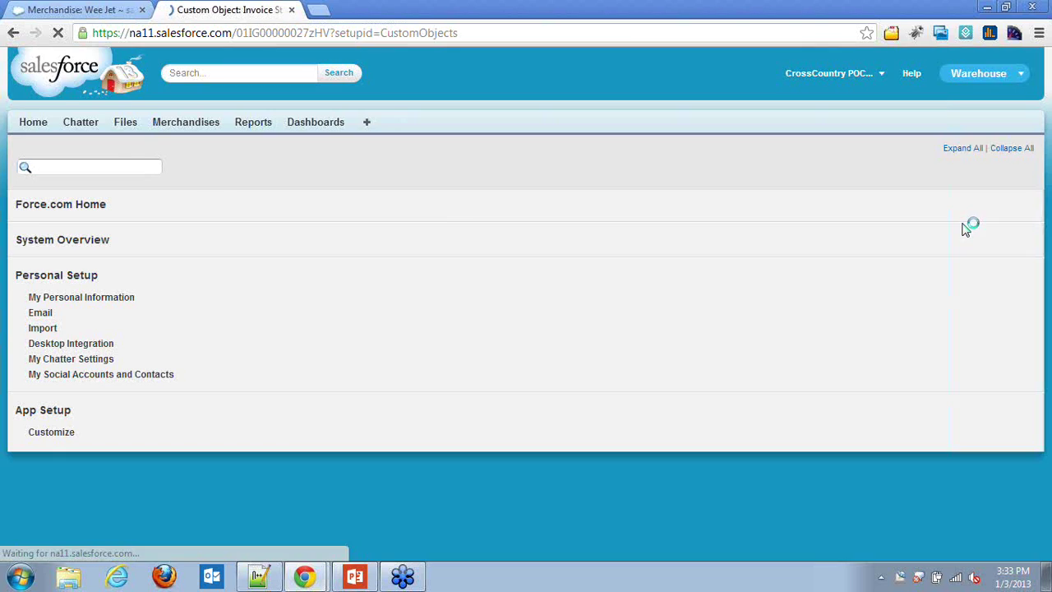
# Start a new custom object tab and choose Invoice Statement as its object.
pyautogui.scroll(-1, 872, 223)
pyautogui.scroll(-2, 348, 357)
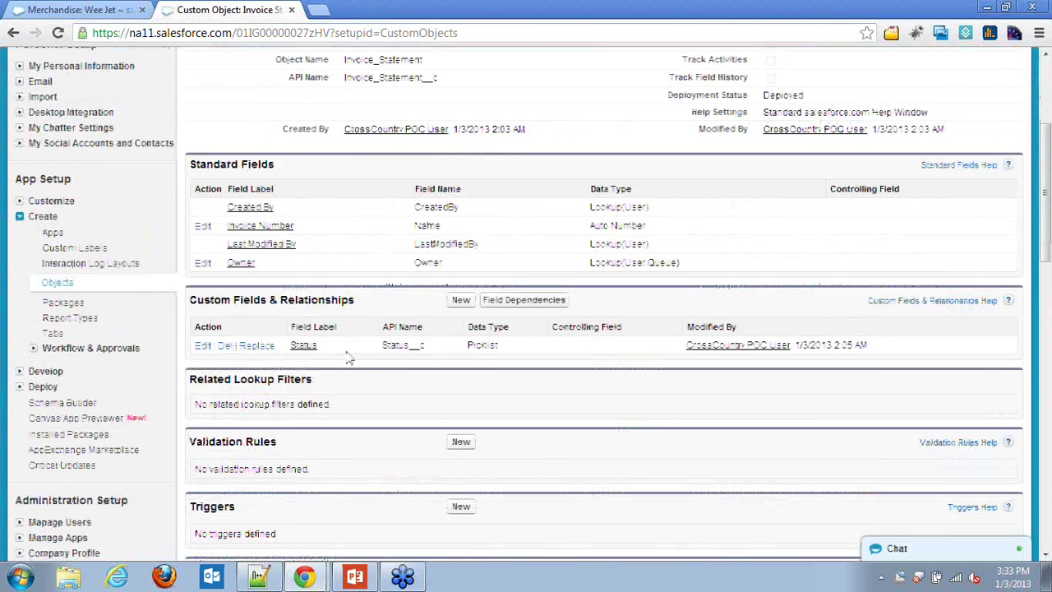
pyautogui.scroll(1, 370, 370)
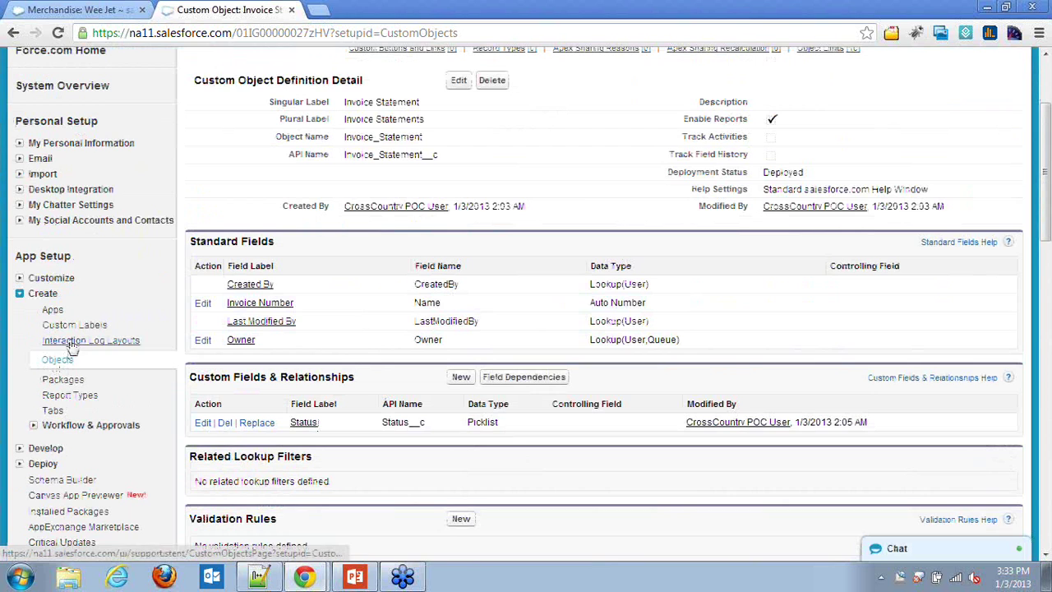
pyautogui.click(54, 411)
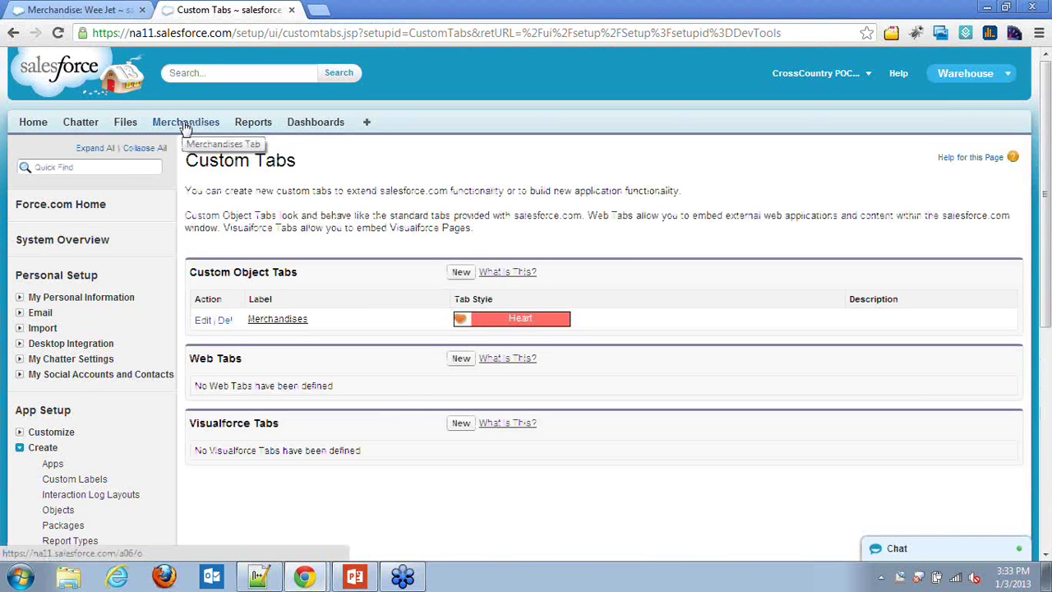
pyautogui.click(458, 275)
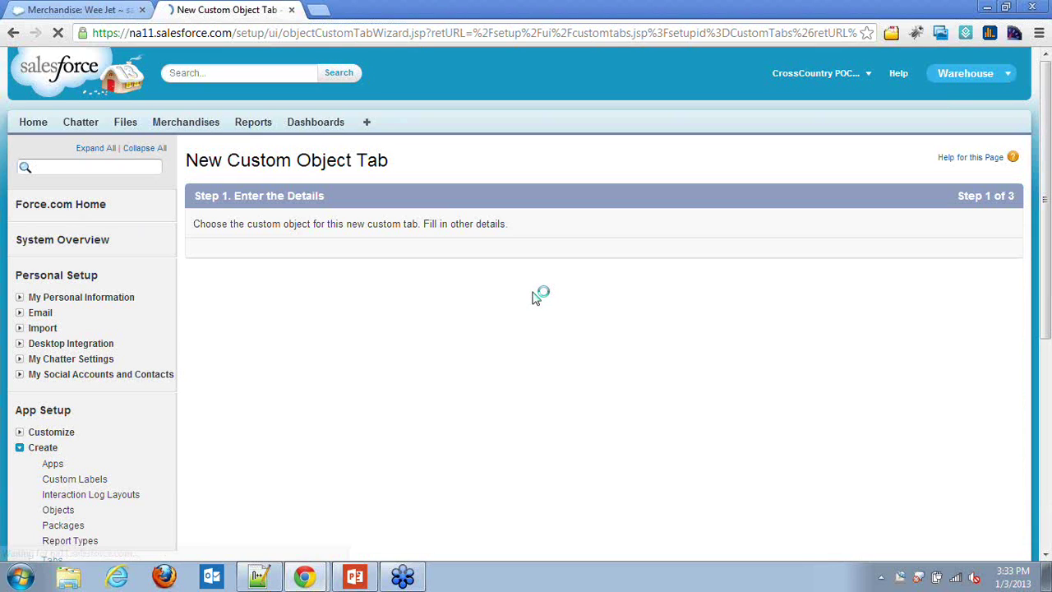
pyautogui.click(476, 293)
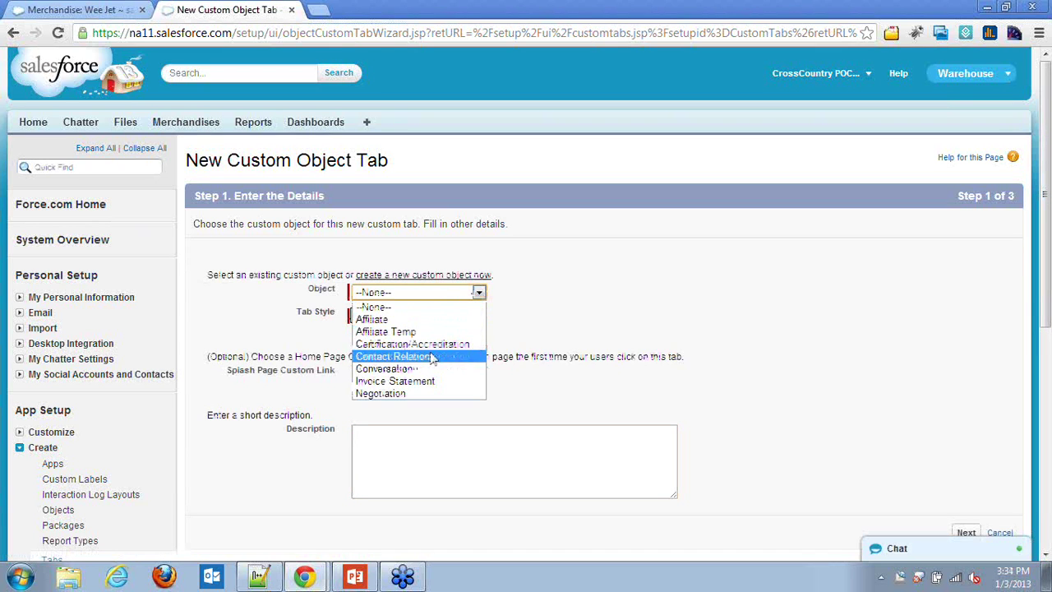
pyautogui.click(431, 381)
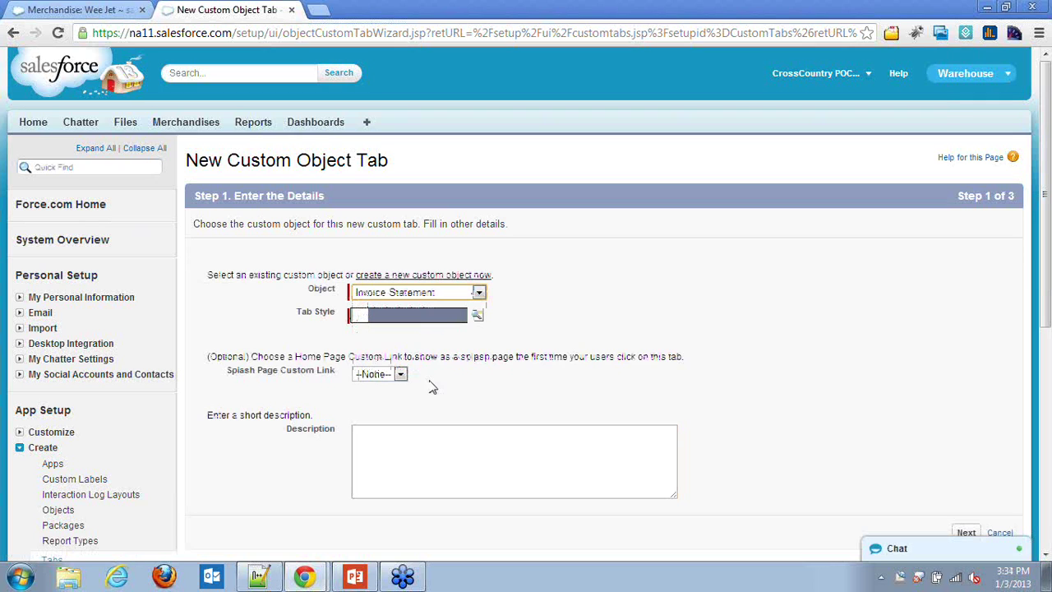
# Set the Invoice Statement tab's style to Sack.
pyautogui.click(477, 315)
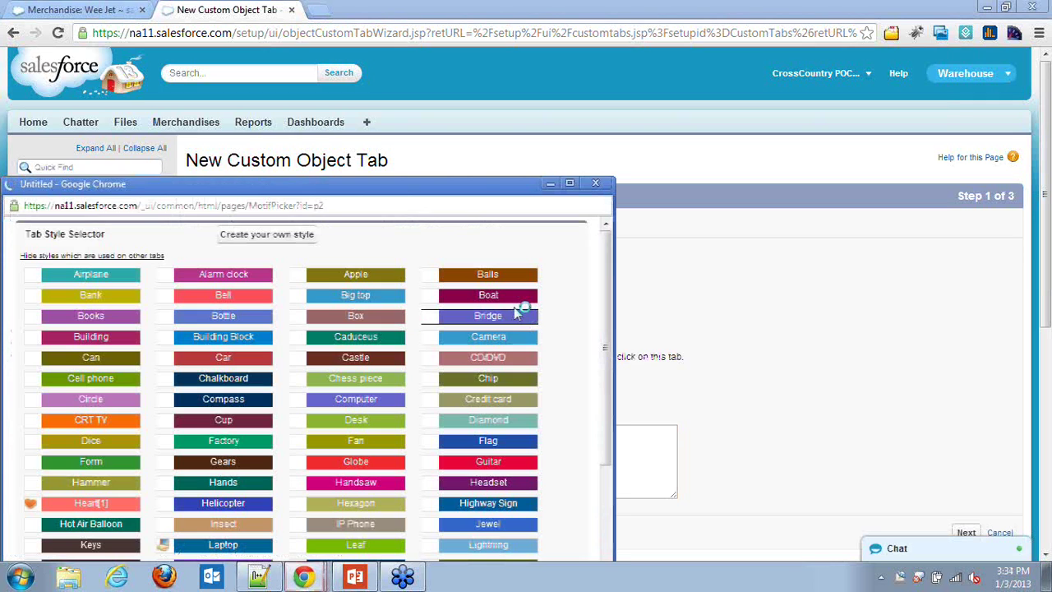
pyautogui.scroll(-3, 687, 297)
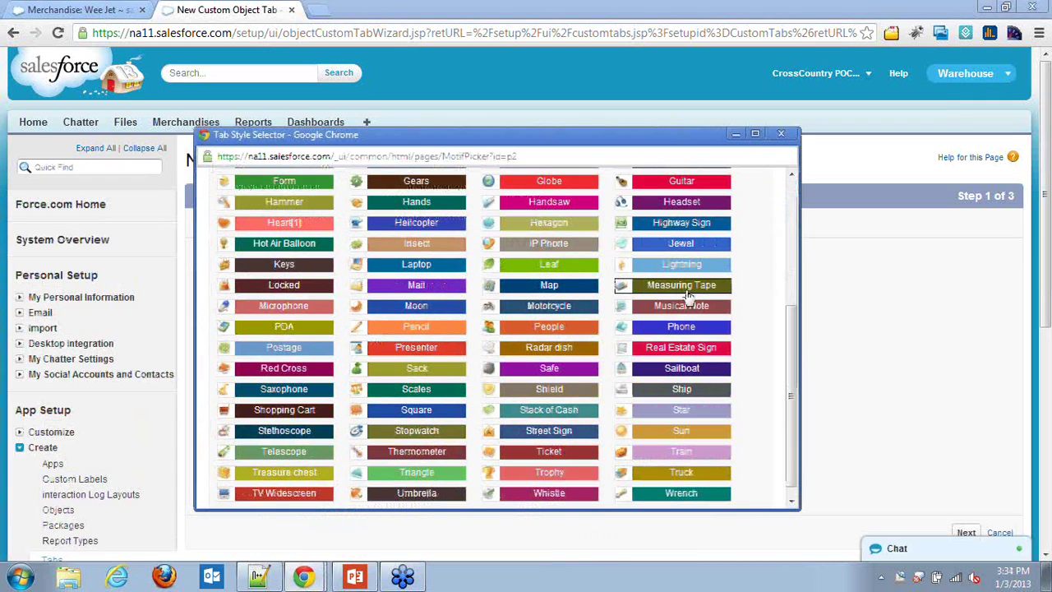
pyautogui.scroll(3, 660, 334)
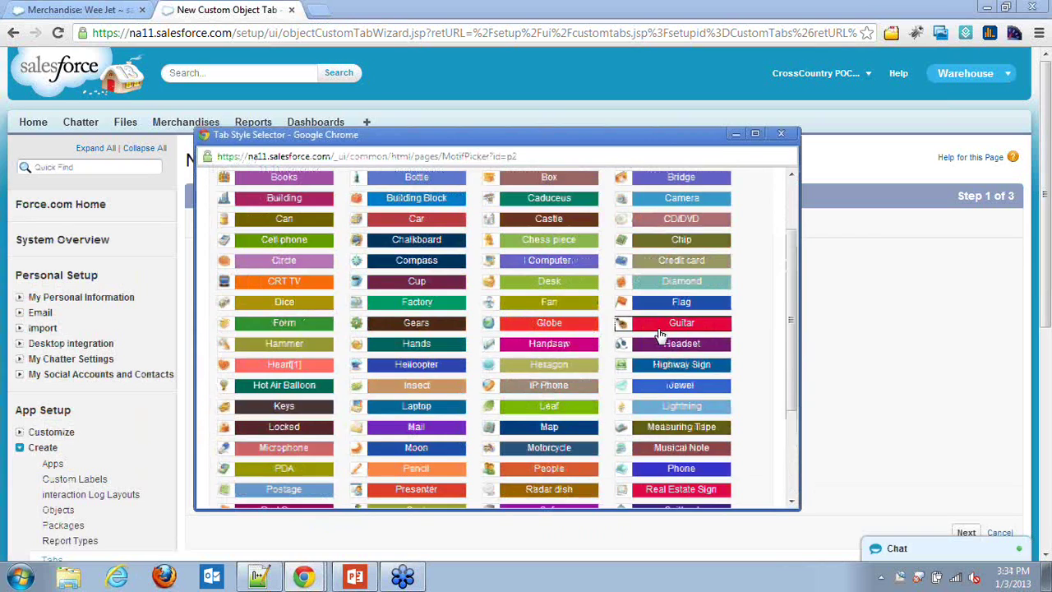
pyautogui.scroll(-1, 660, 335)
pyautogui.click(419, 434)
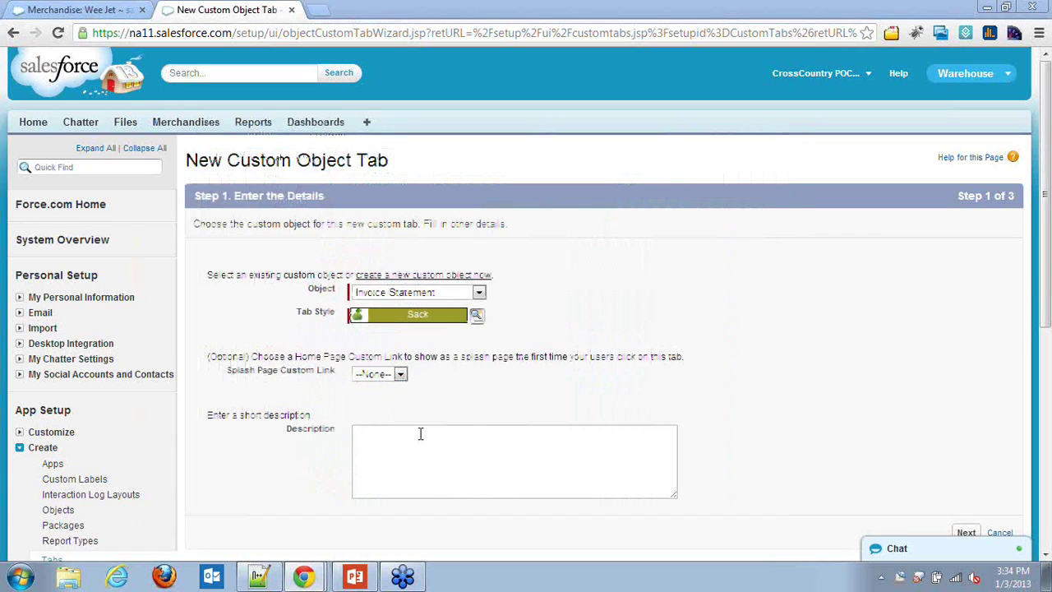
# Keep the splash page custom link at None and continue to the new tab's profile visibility settings.
pyautogui.click(399, 378)
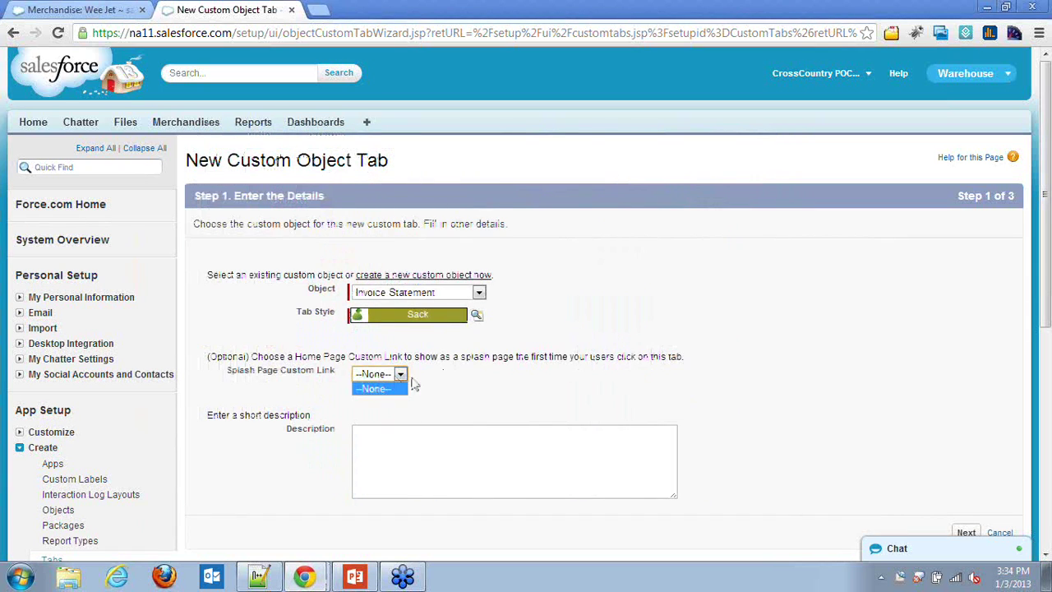
pyautogui.click(414, 384)
pyautogui.scroll(-3, 905, 336)
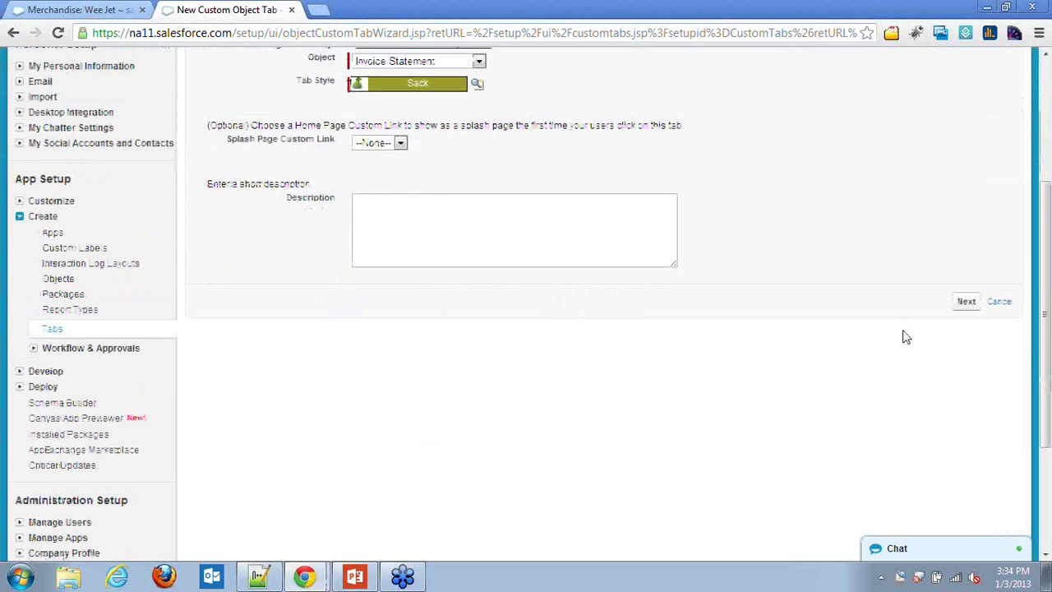
pyautogui.scroll(2, 904, 336)
pyautogui.click(961, 455)
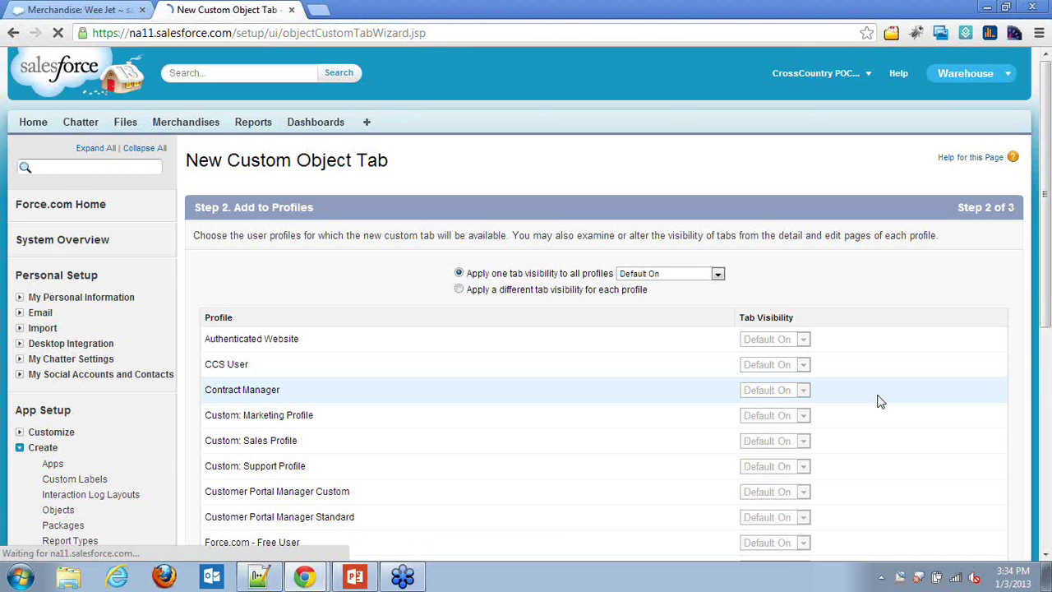
pyautogui.scroll(-2, 902, 314)
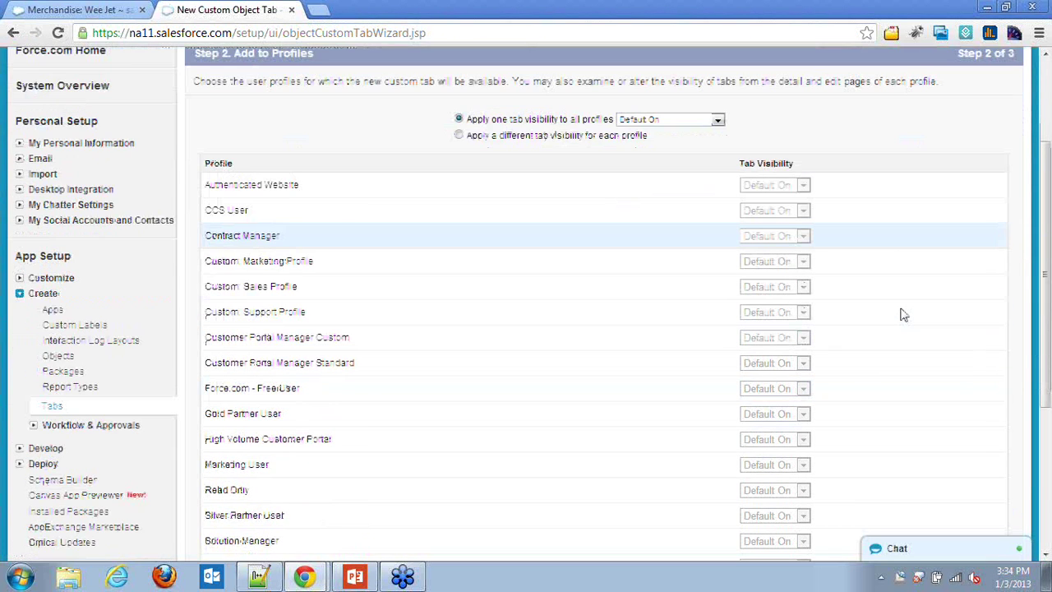
# Keep the tab Default On for all profiles, include it in all custom apps, and save the Invoice Statements tab.
pyautogui.scroll(-5, 904, 315)
pyautogui.click(963, 397)
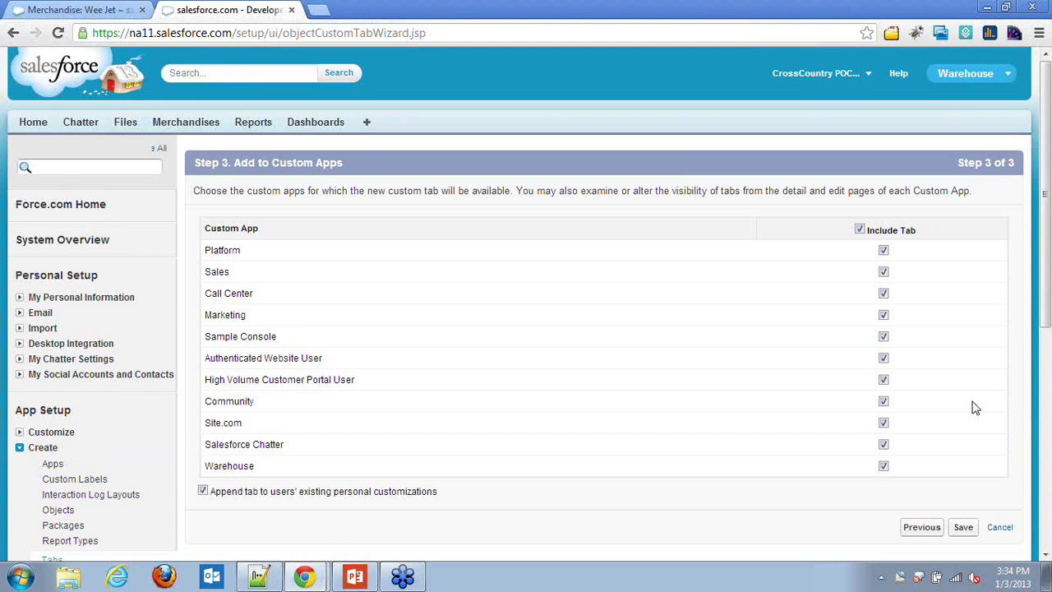
pyautogui.scroll(-2, 974, 407)
pyautogui.scroll(-2, 975, 408)
pyautogui.click(962, 375)
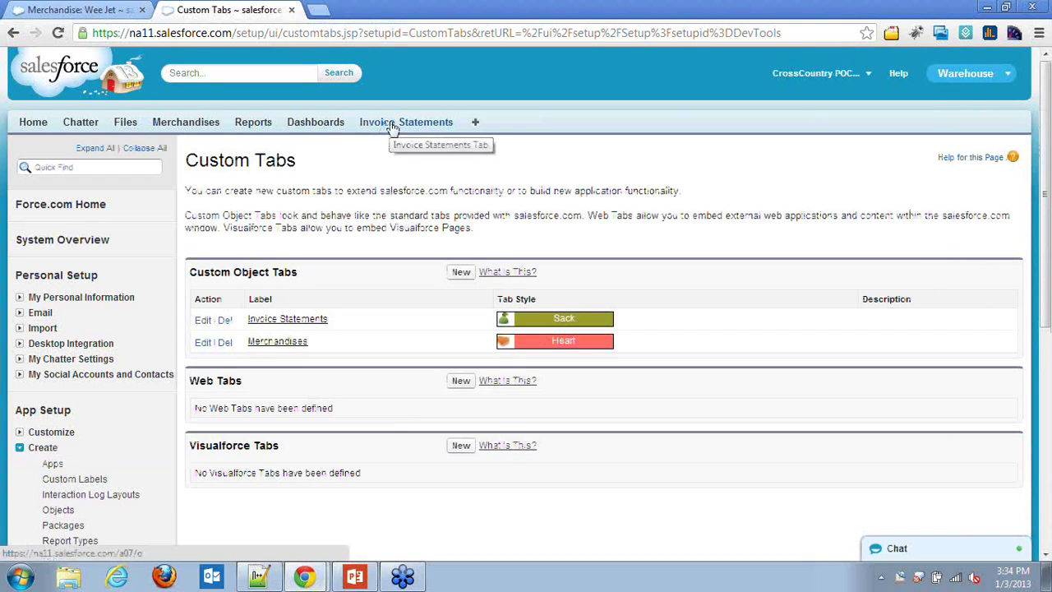
# Go to the Invoice Statements home page and open its object's field definitions.
pyautogui.click(393, 125)
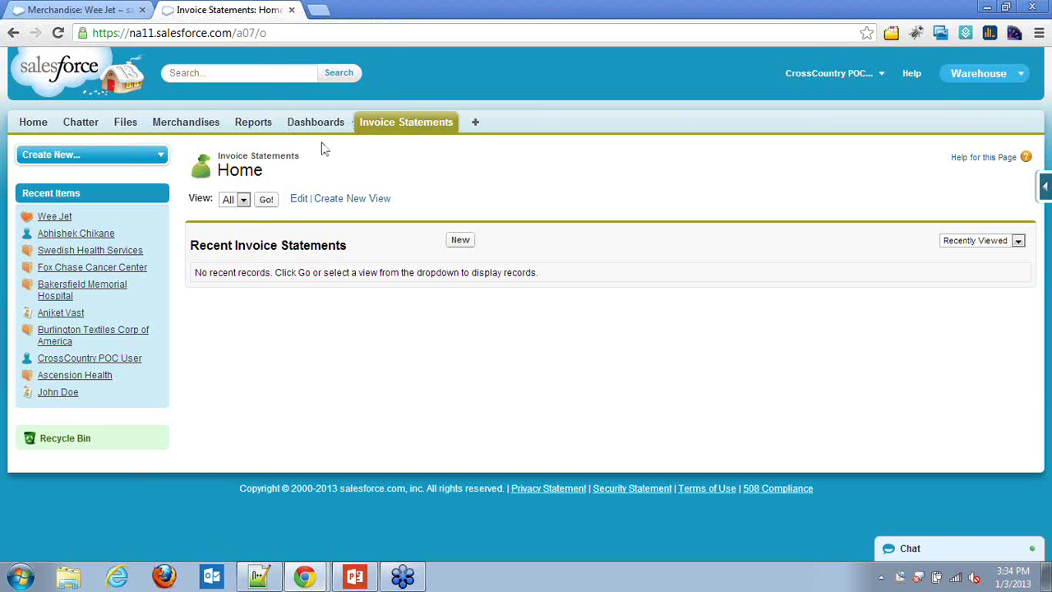
pyautogui.moveTo(1044, 188)
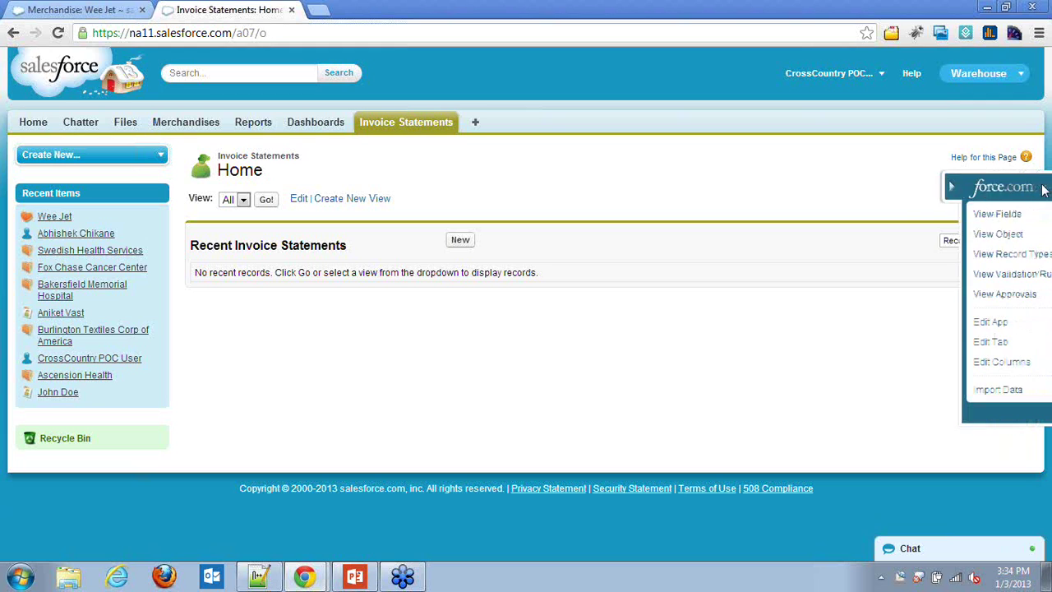
pyautogui.click(930, 235)
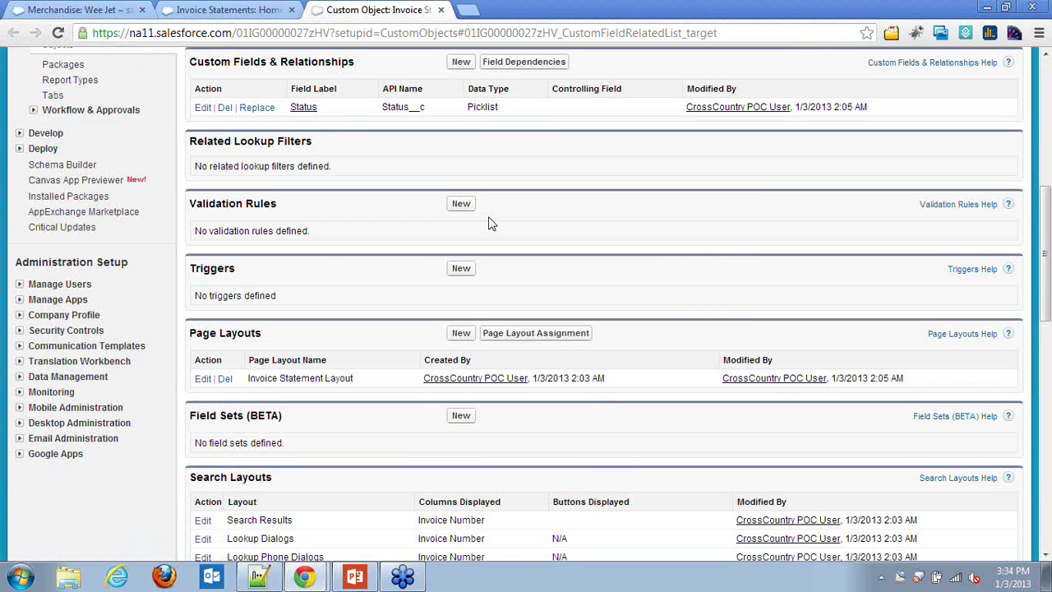
# Start a new custom field on Invoice Statement with the Text Area data type.
pyautogui.scroll(-2, 369, 207)
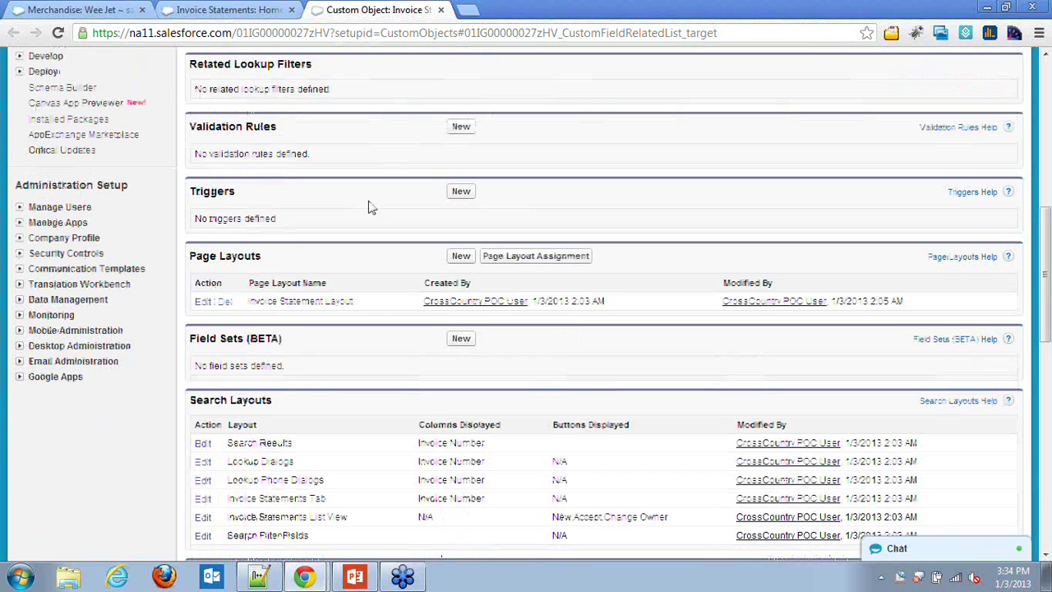
pyautogui.scroll(-2, 369, 207)
pyautogui.scroll(3, 471, 215)
pyautogui.click(464, 142)
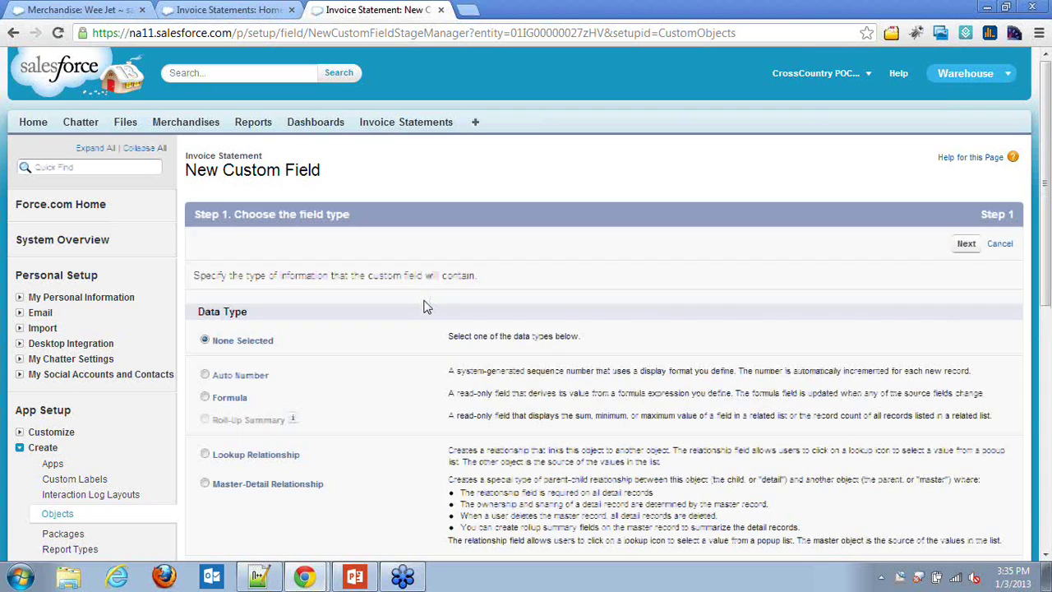
pyautogui.scroll(-5, 425, 306)
pyautogui.scroll(1, 326, 274)
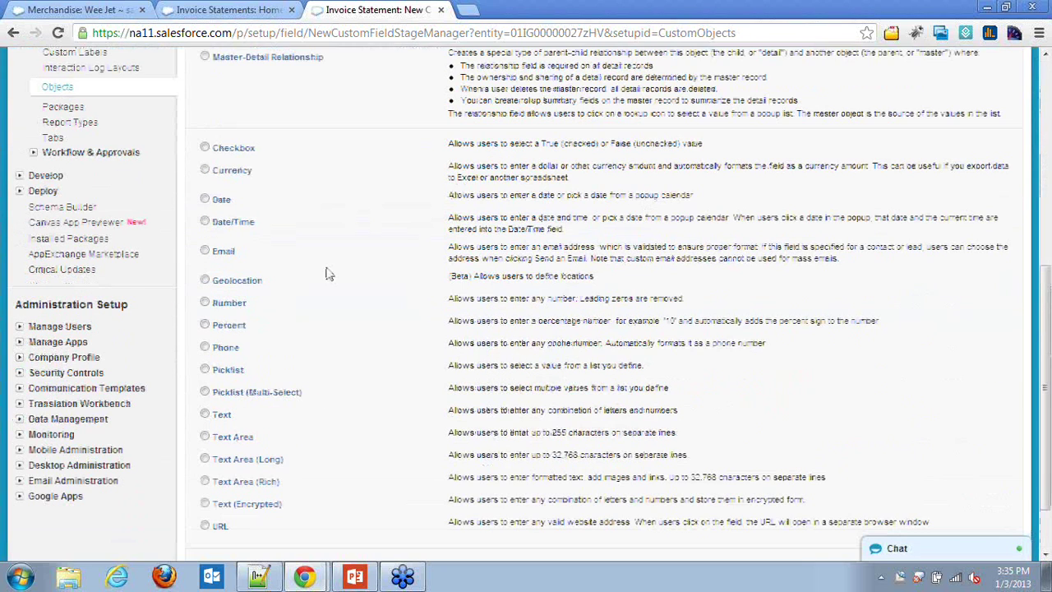
pyautogui.click(235, 437)
pyautogui.scroll(-1, 238, 440)
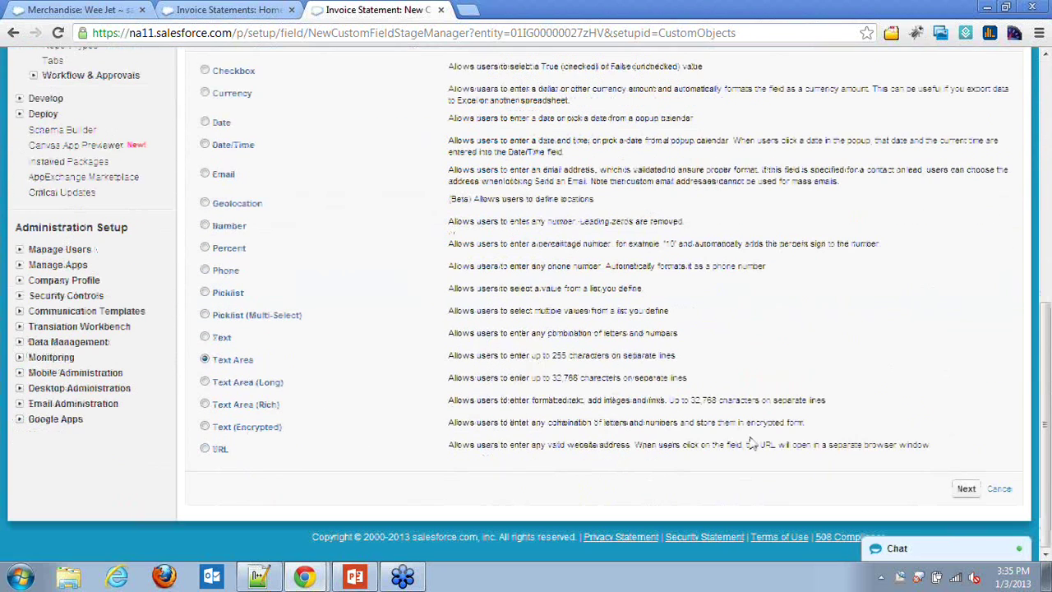
pyautogui.click(967, 489)
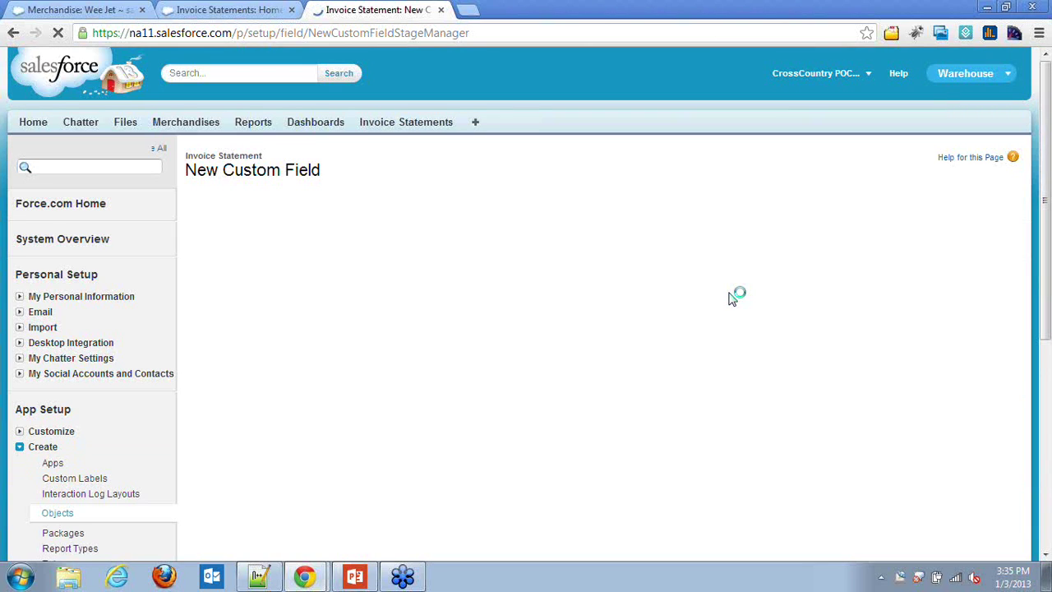
# Label the new field Description, make it required, and continue to field-level security.
pyautogui.click(400, 277)
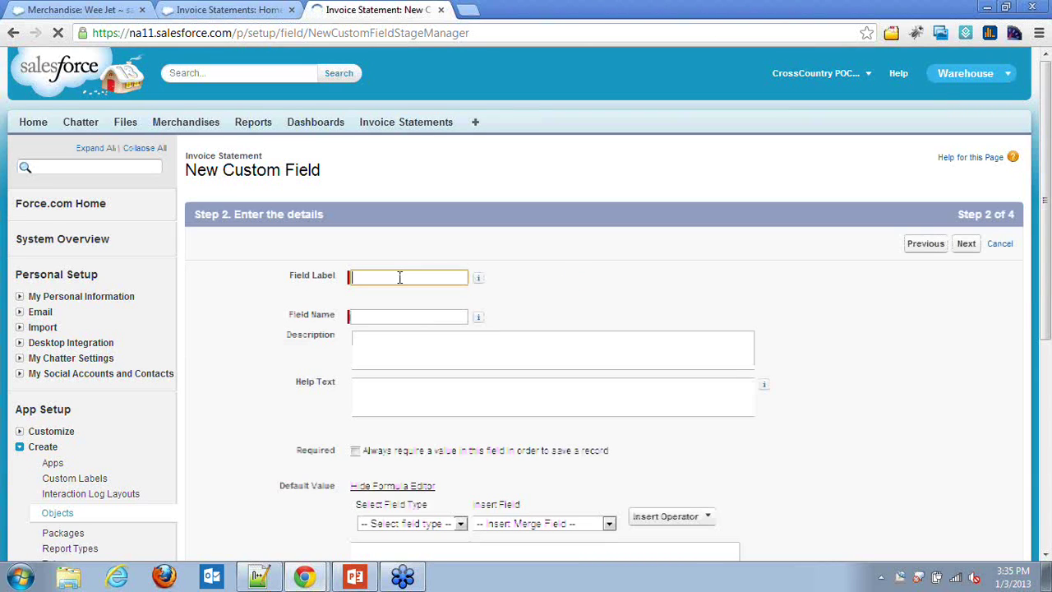
pyautogui.write('De')
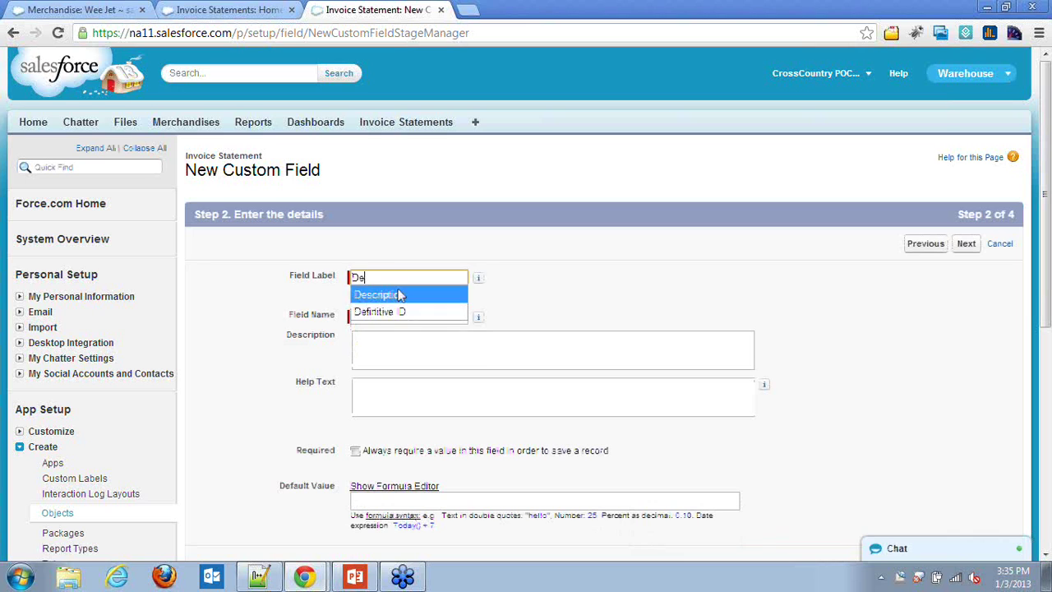
pyautogui.click(401, 294)
pyautogui.click(400, 314)
pyautogui.click(434, 349)
pyautogui.scroll(-3, 467, 377)
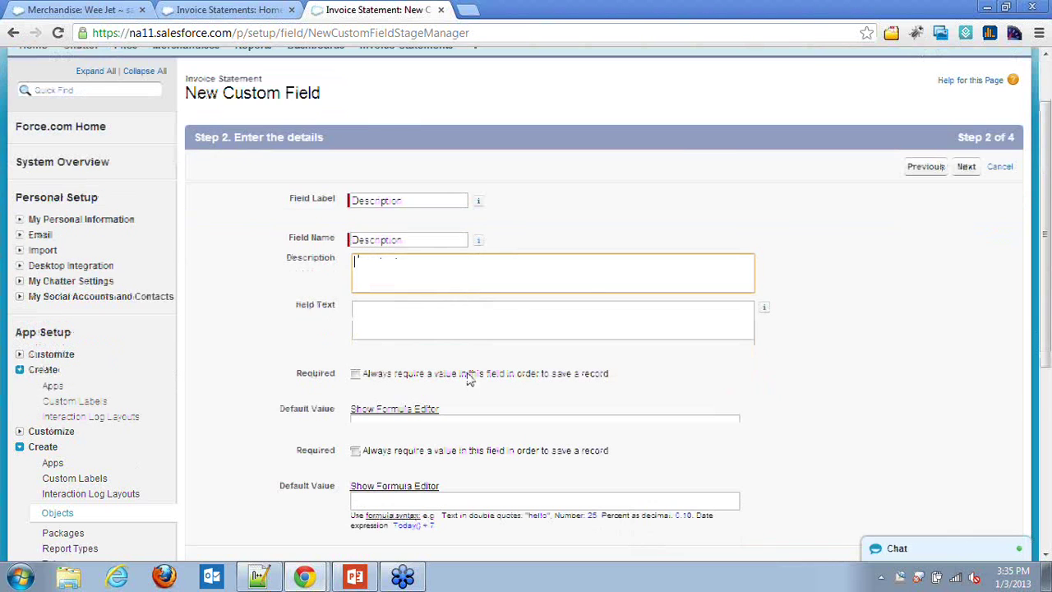
pyautogui.click(355, 297)
pyautogui.click(964, 411)
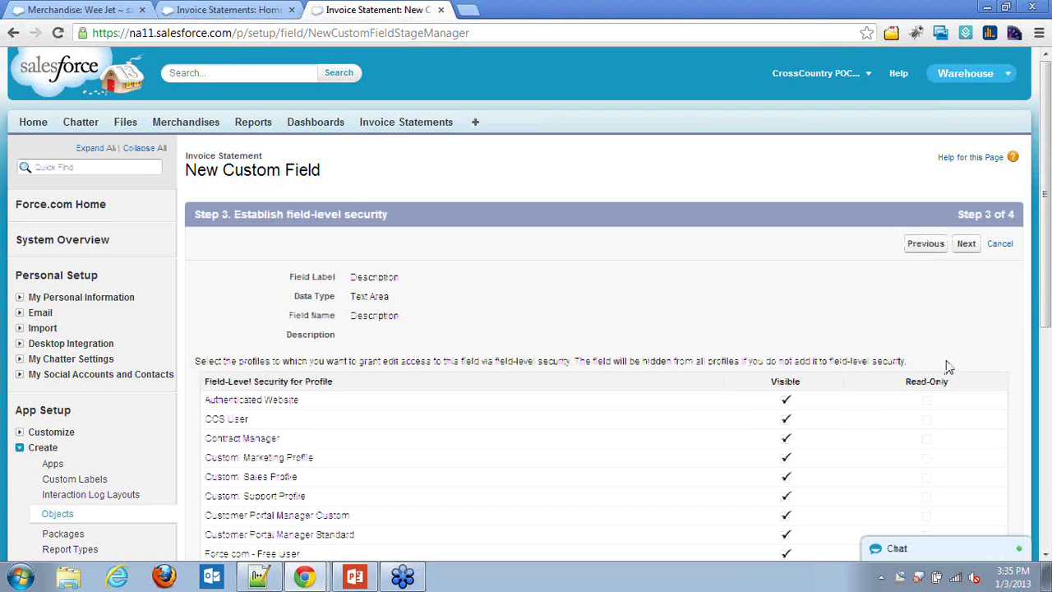
# Accept the Description field's profile security, keep it on the Invoice Statement Layout, and save the field.
pyautogui.click(969, 245)
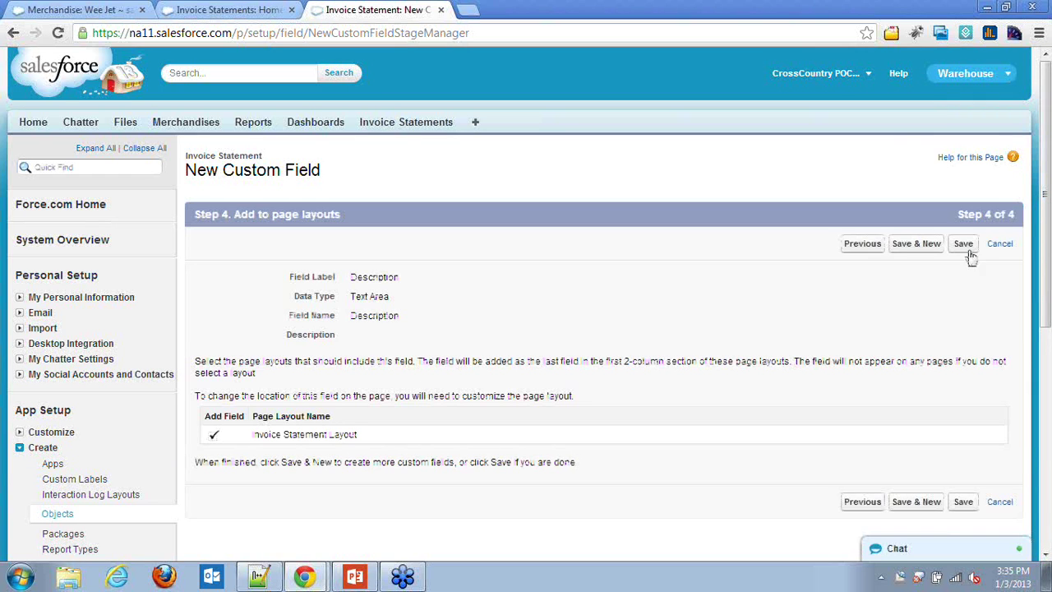
pyautogui.click(963, 244)
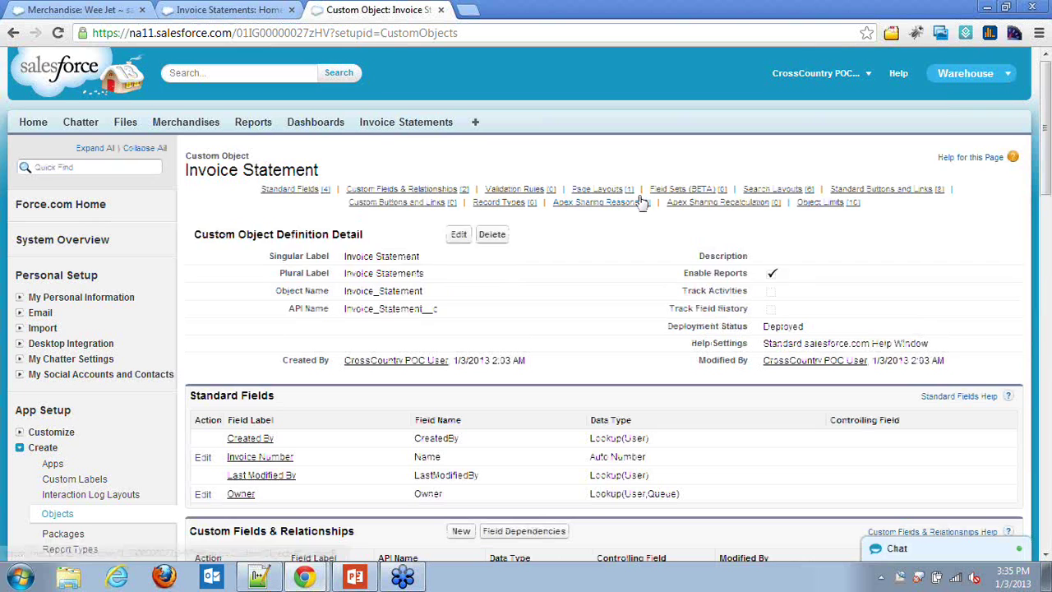
pyautogui.moveTo(642, 202)
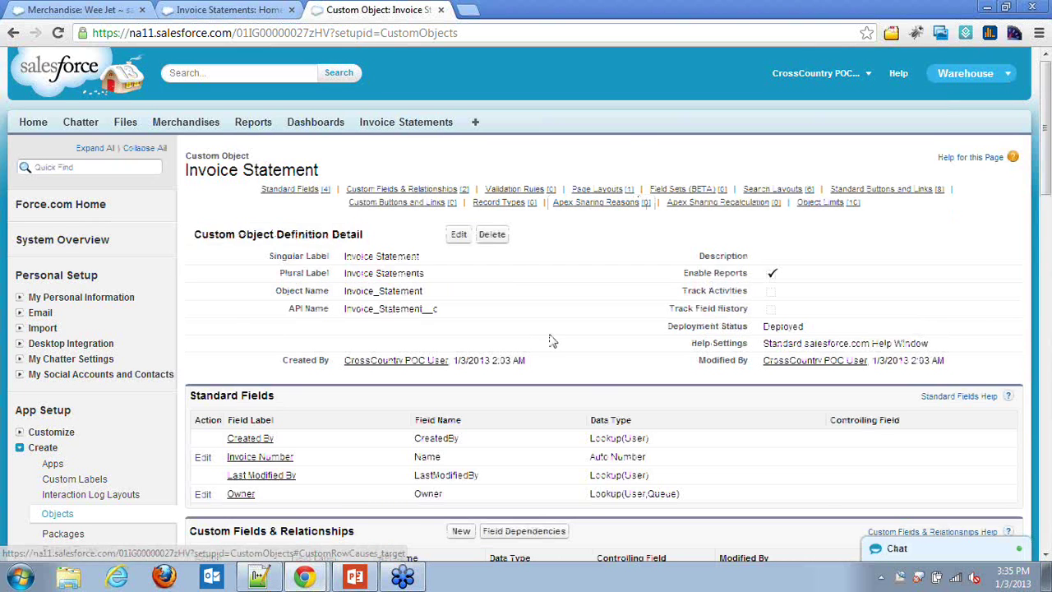
pyautogui.scroll(-1, 553, 342)
pyautogui.scroll(-2, 553, 342)
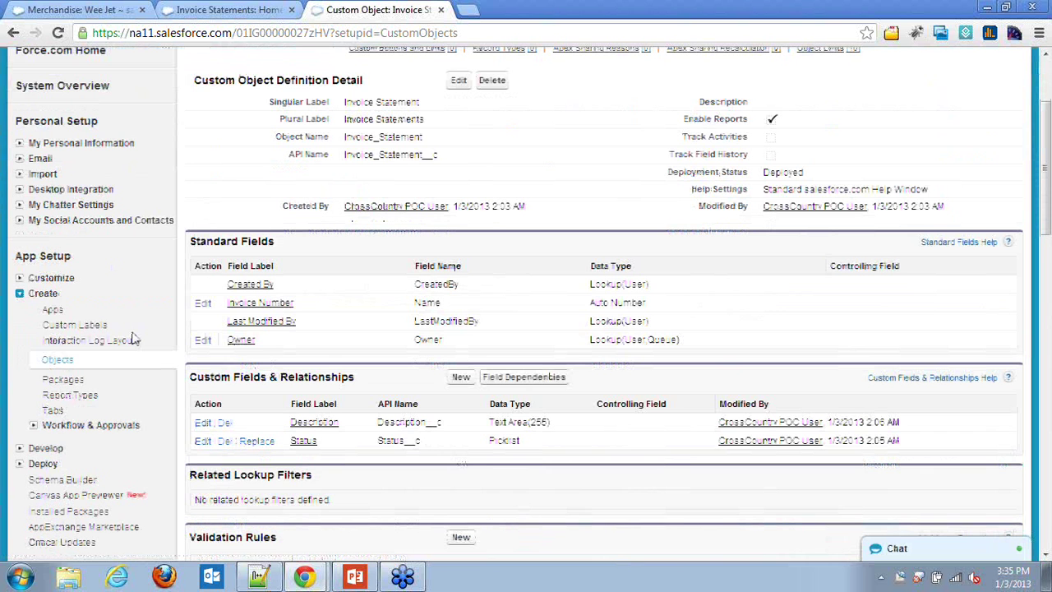
# Start a new custom object with the label Line Item and the plural label Line Items.
pyautogui.click(57, 359)
pyautogui.click(495, 272)
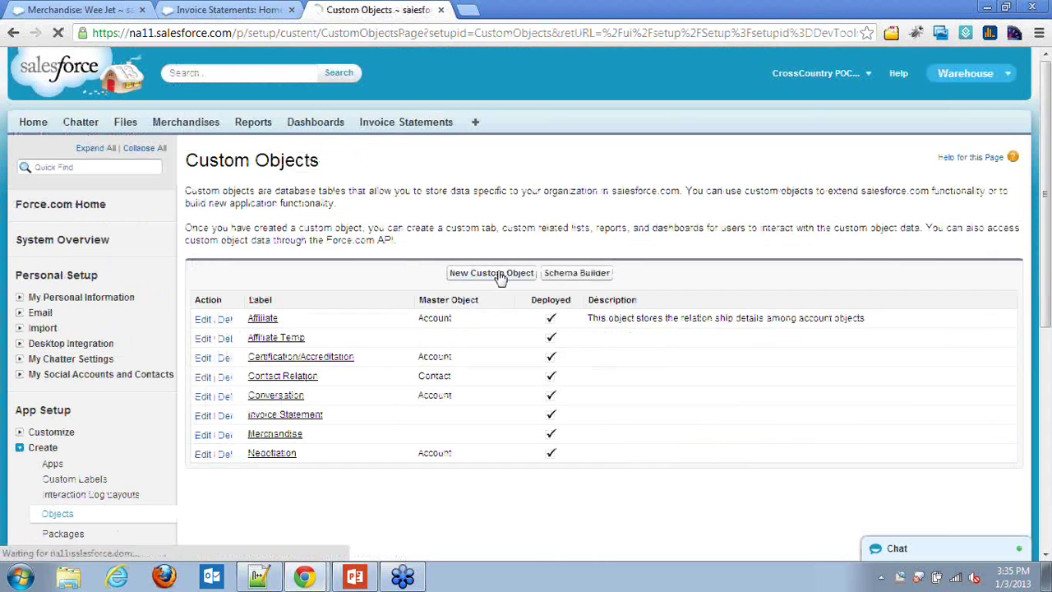
pyautogui.write('Li')
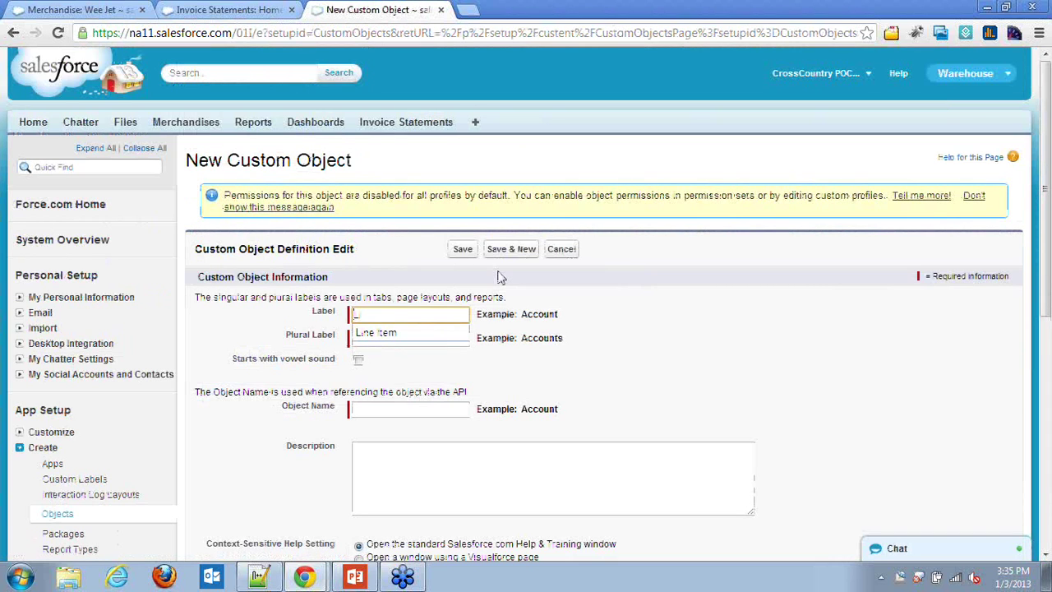
pyautogui.click(425, 338)
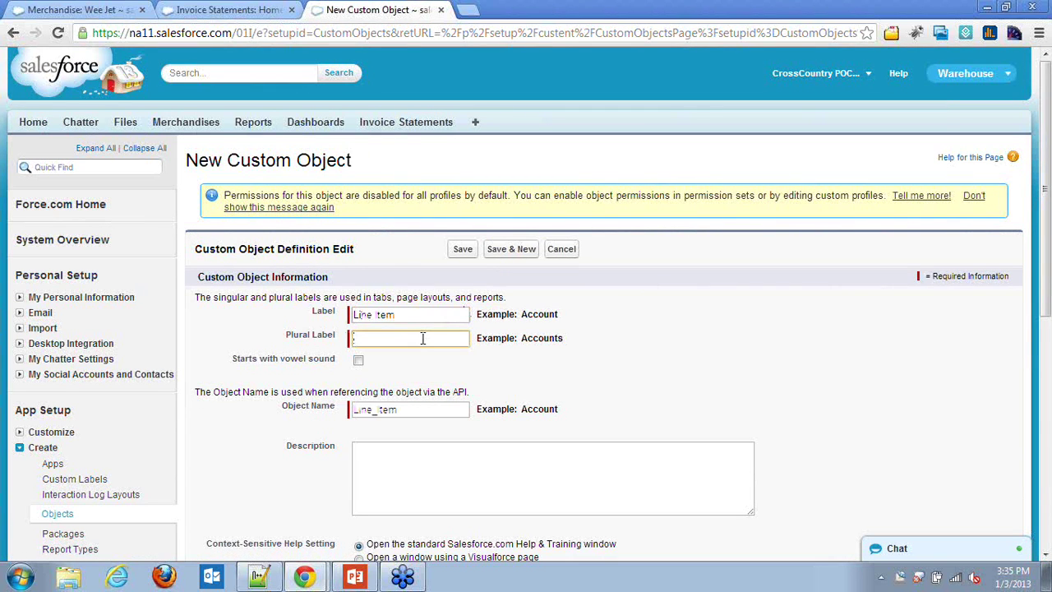
pyautogui.write('Lin')
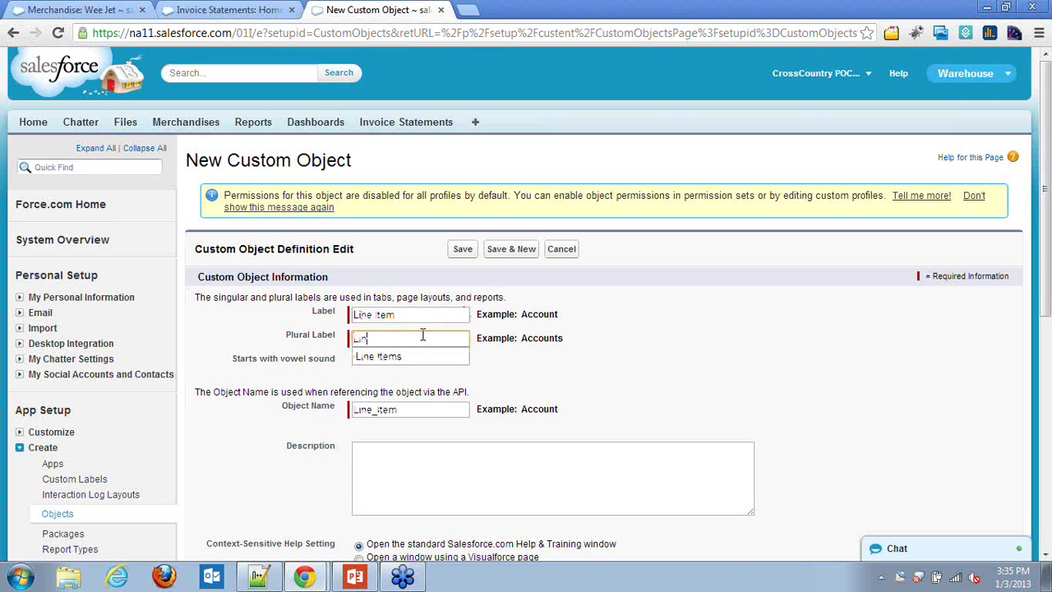
pyautogui.write('e')
pyautogui.click(419, 356)
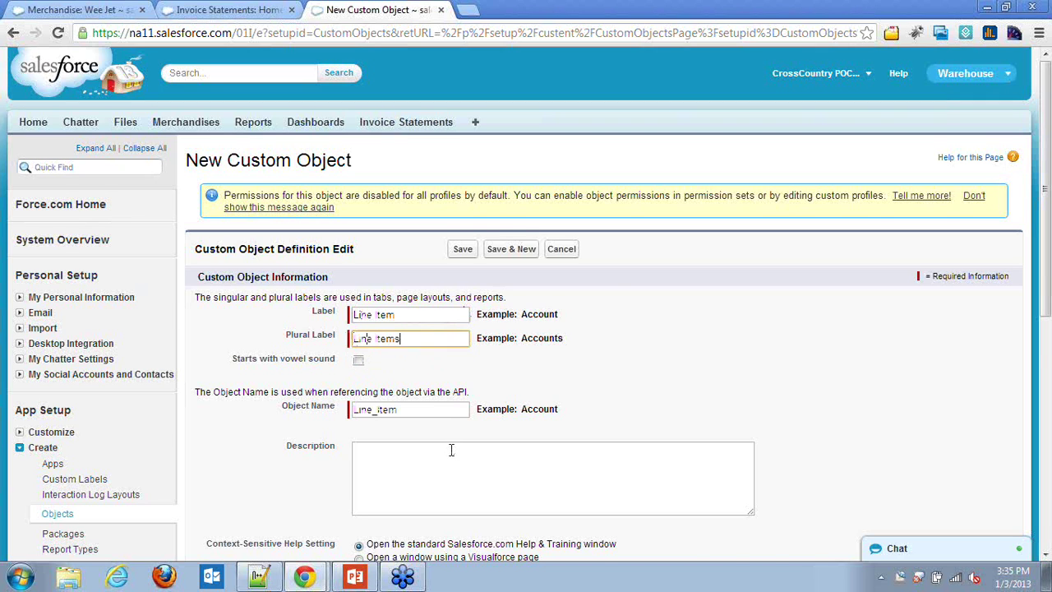
pyautogui.click(451, 450)
# Change the Line Item object's record name to Line Item Number, leaving its data type as Text.
pyautogui.scroll(-1, 470, 454)
pyautogui.scroll(-2, 471, 454)
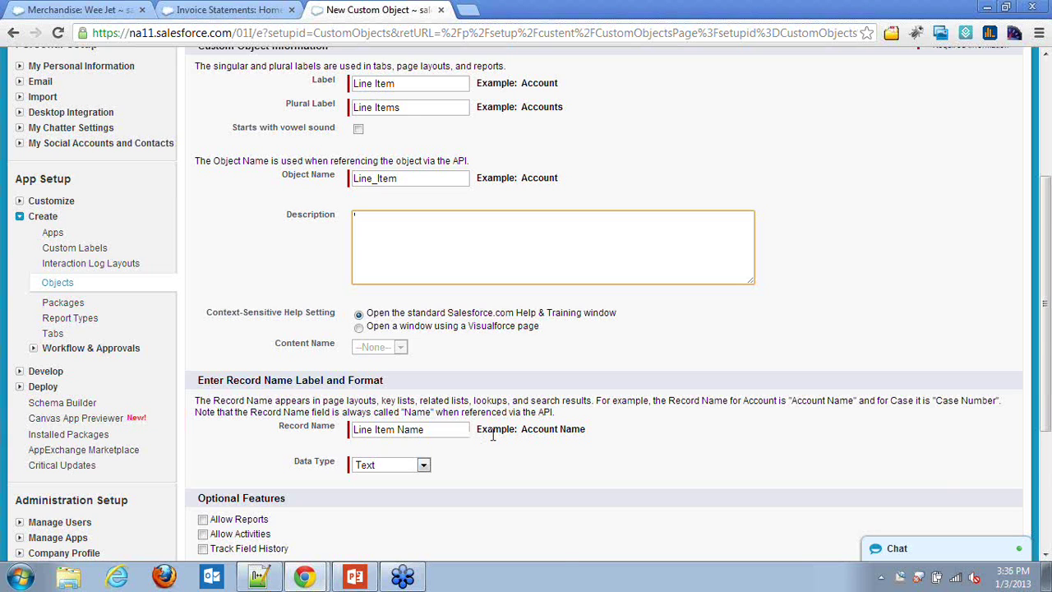
pyautogui.scroll(-2, 498, 442)
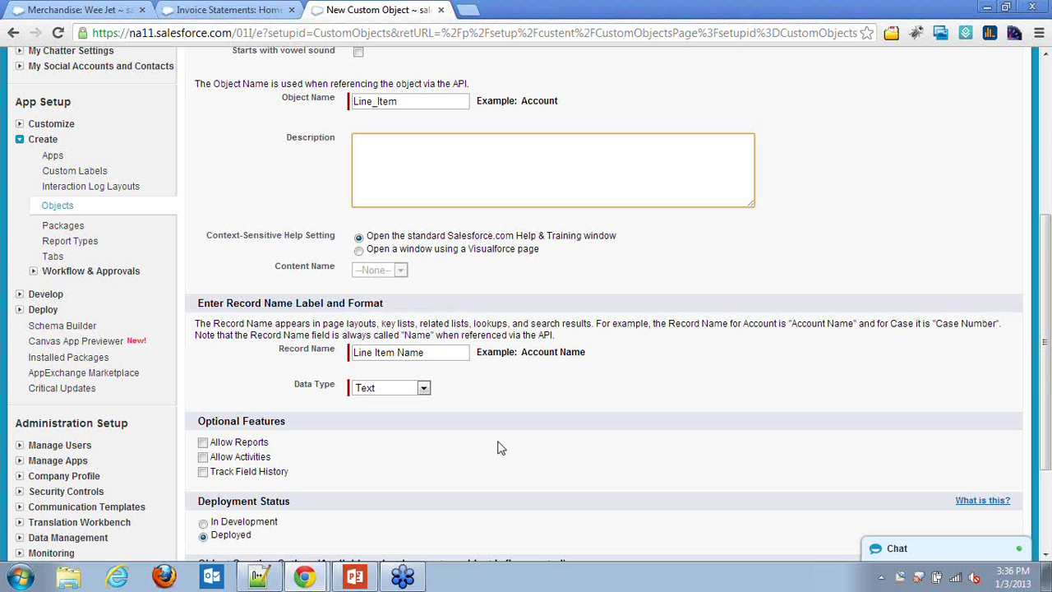
pyautogui.scroll(-2, 498, 447)
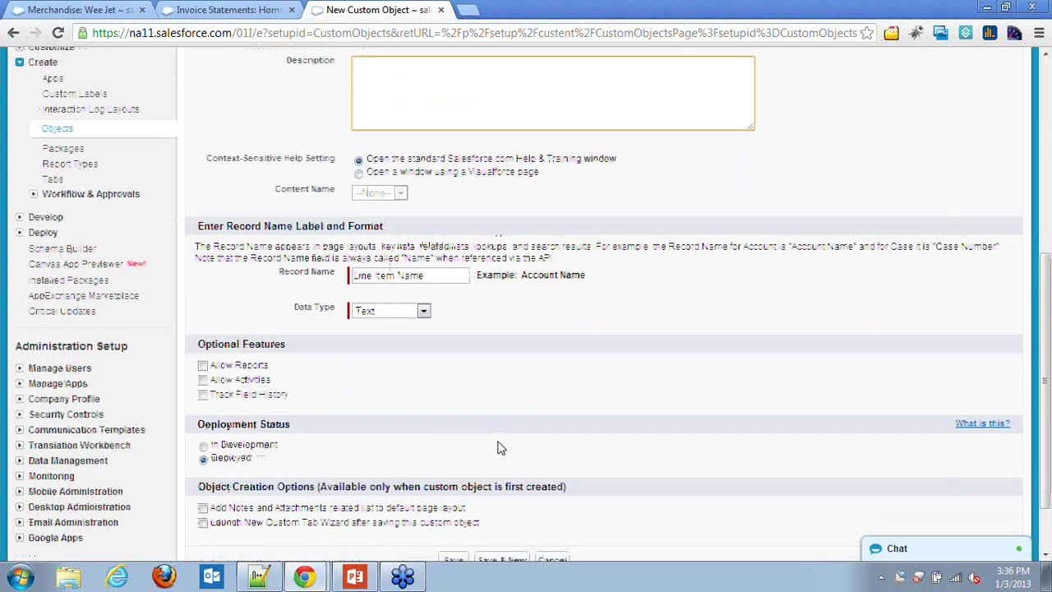
pyautogui.doubleClick(403, 275)
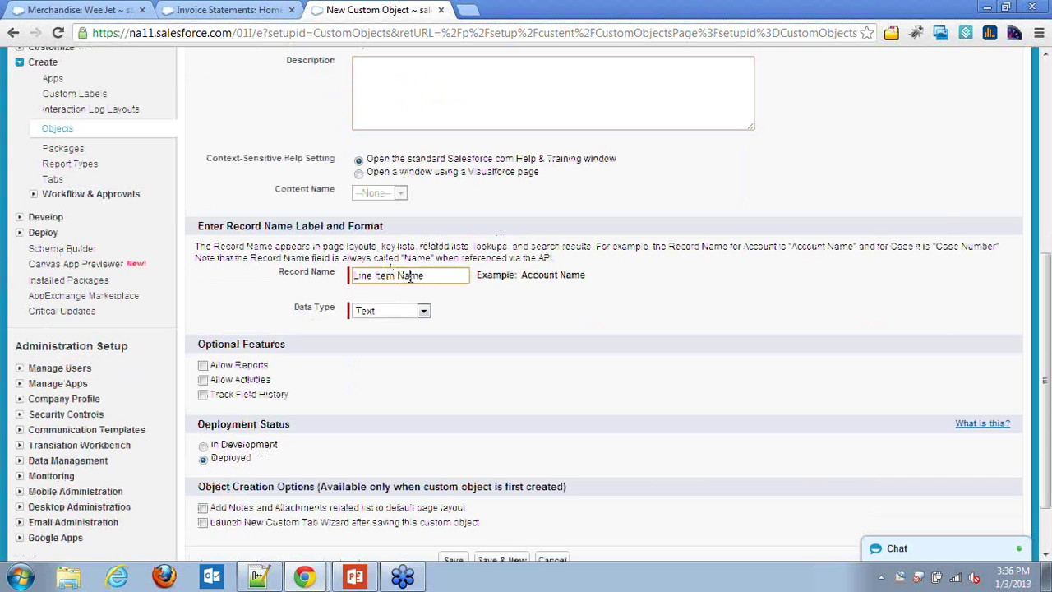
pyautogui.write('Number')
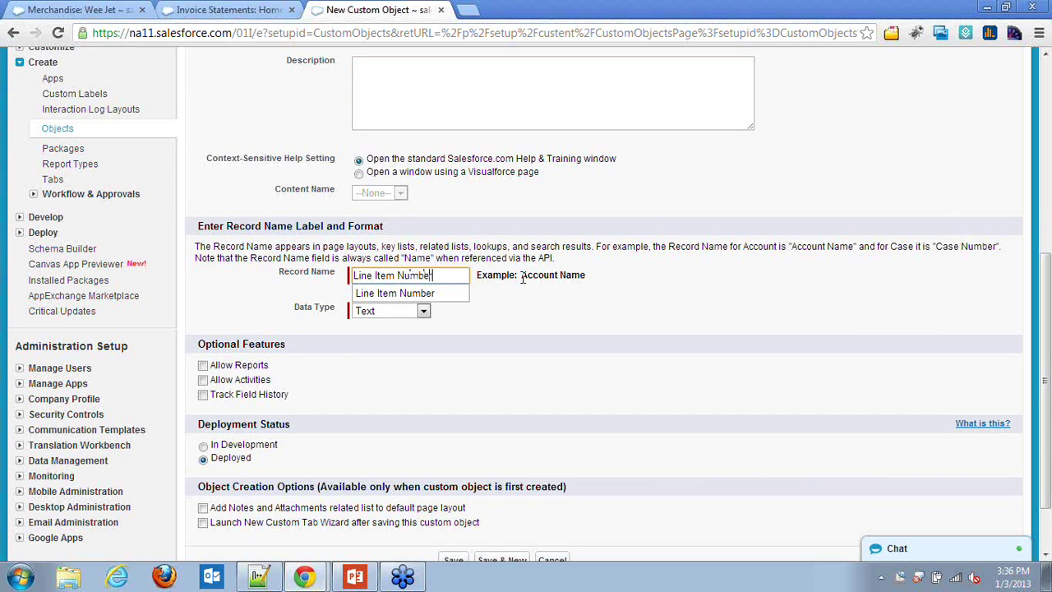
pyautogui.click(538, 322)
# Allow reports for the Line Item object and save it.
pyautogui.scroll(-2, 539, 321)
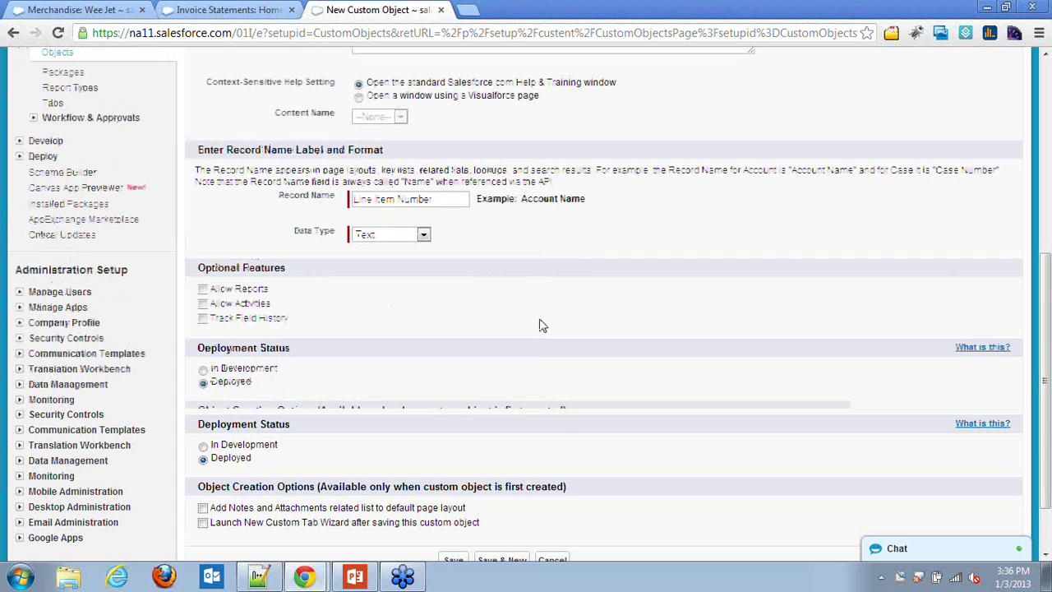
pyautogui.click(247, 293)
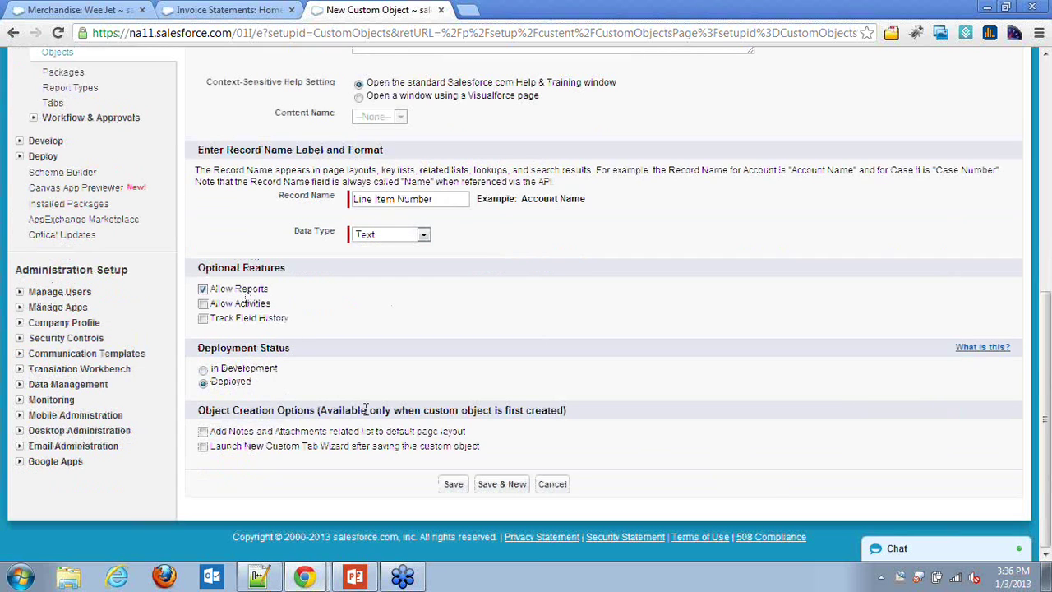
pyautogui.click(455, 485)
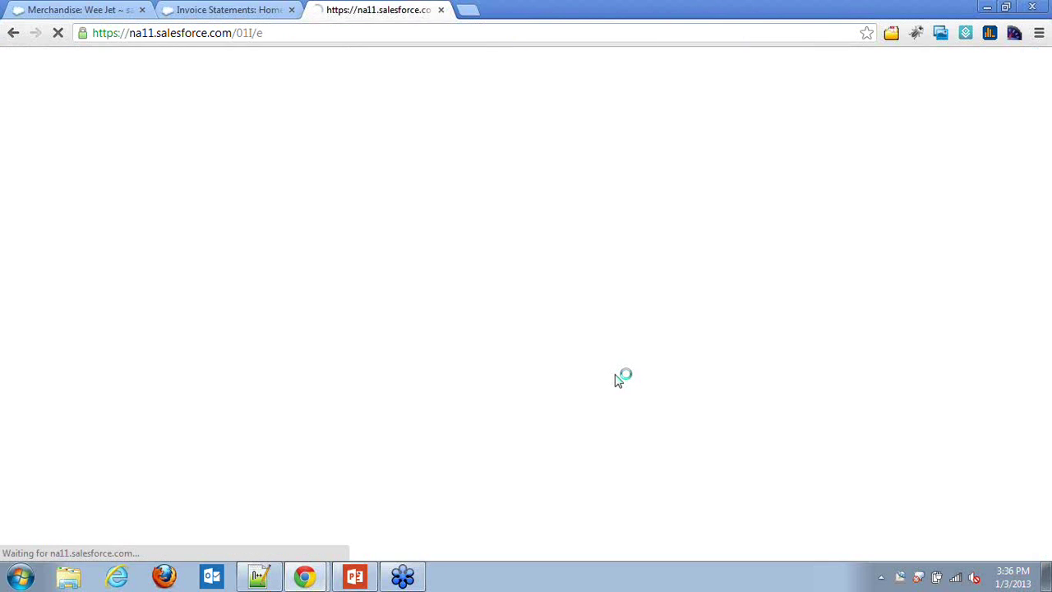
# Start a new custom field on the Line Item object with the Currency data type.
pyautogui.scroll(-1, 616, 380)
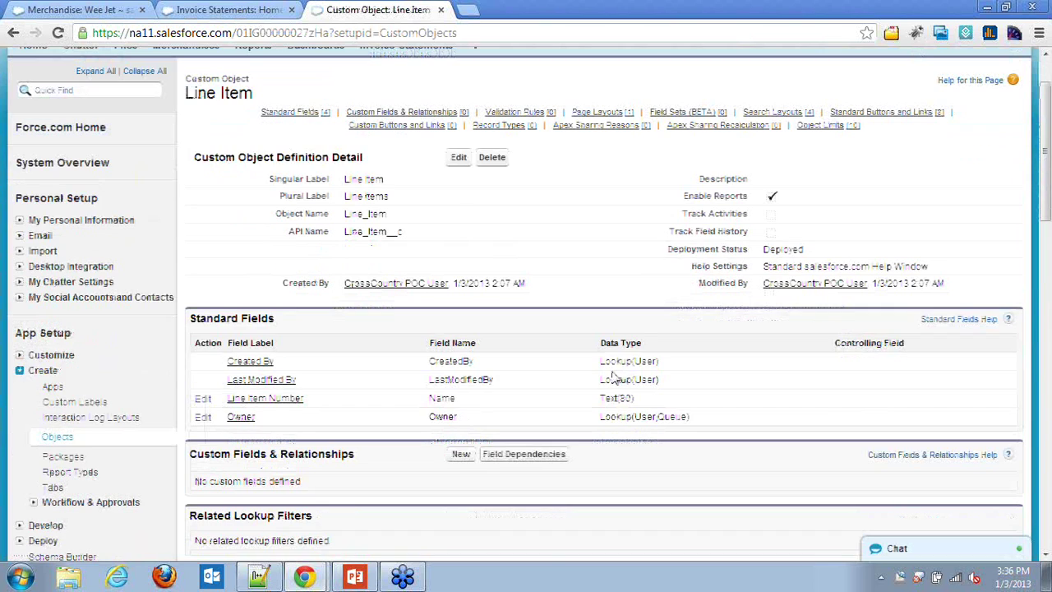
pyautogui.scroll(-1, 612, 378)
pyautogui.click(462, 378)
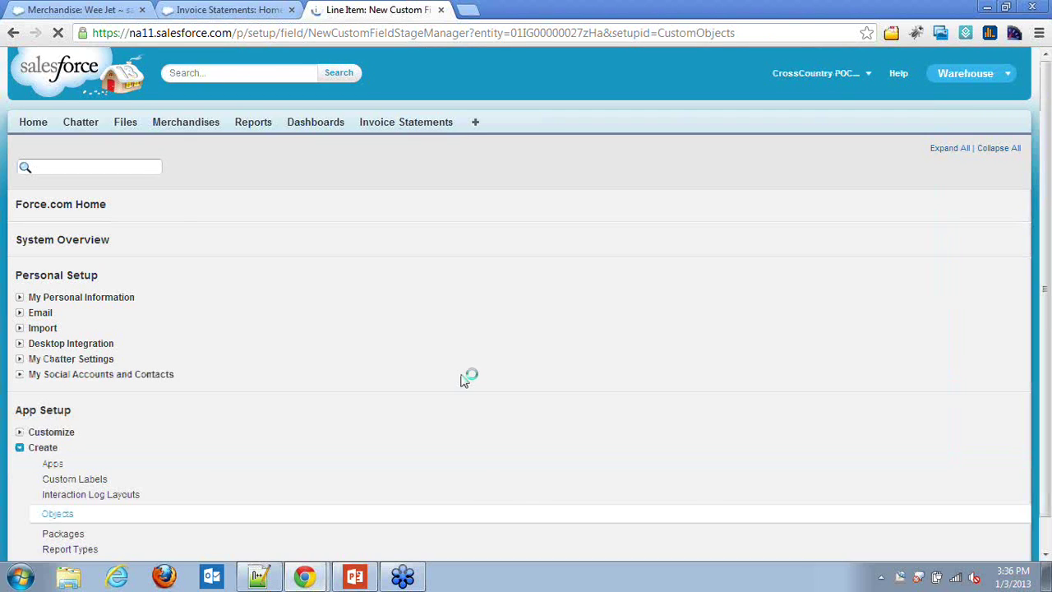
pyautogui.scroll(-1, 463, 378)
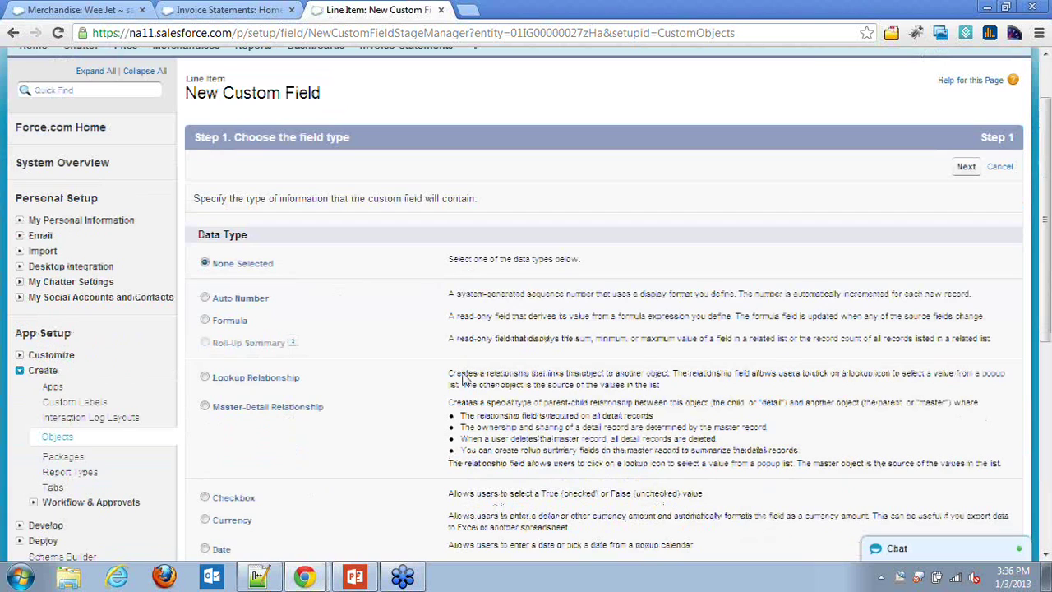
pyautogui.scroll(-2, 465, 379)
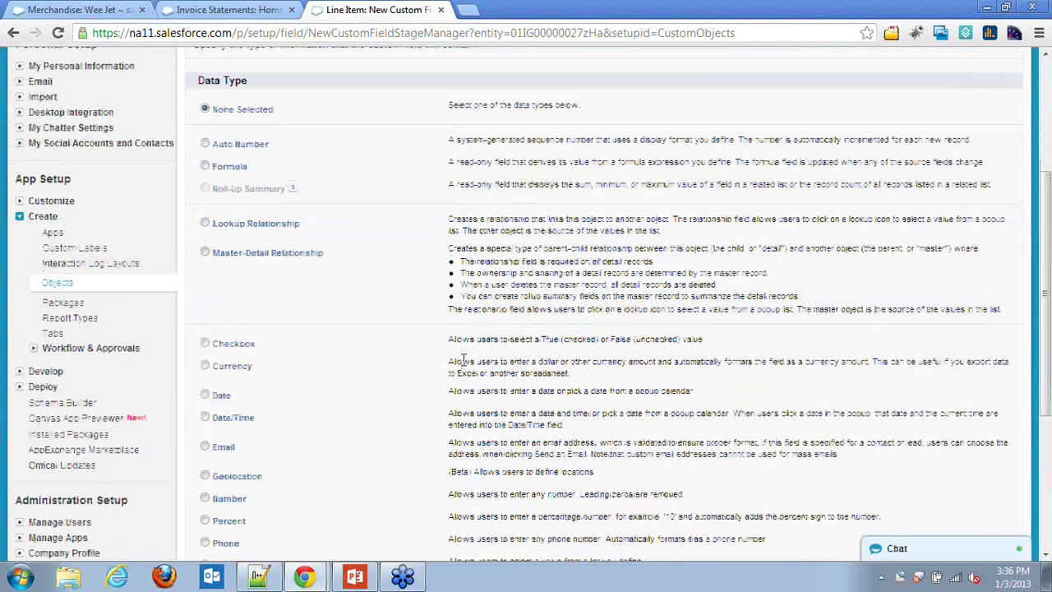
pyautogui.scroll(-1, 465, 359)
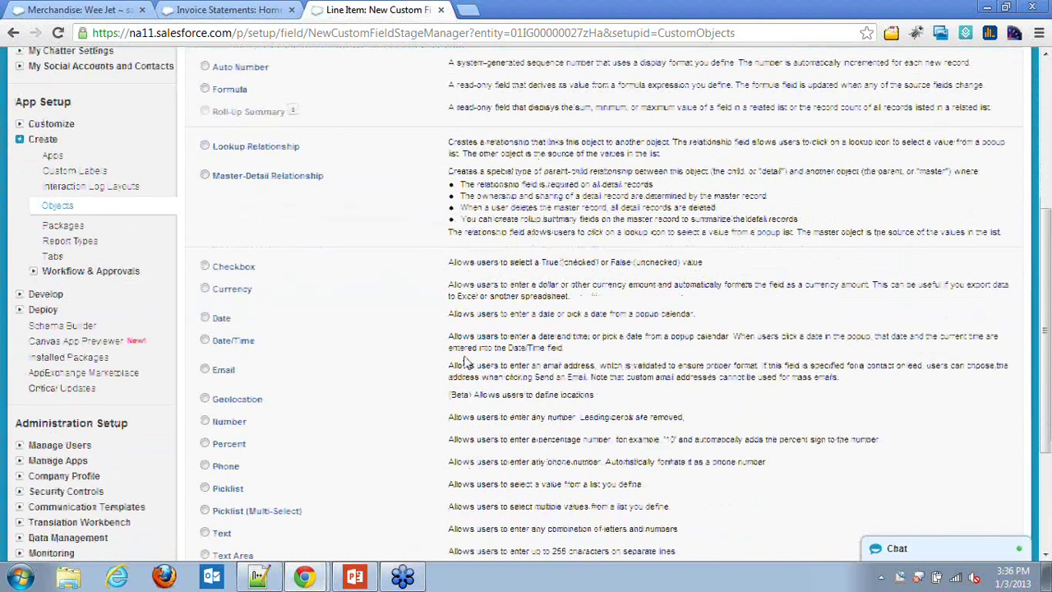
pyautogui.scroll(-1, 465, 362)
pyautogui.scroll(-1, 465, 362)
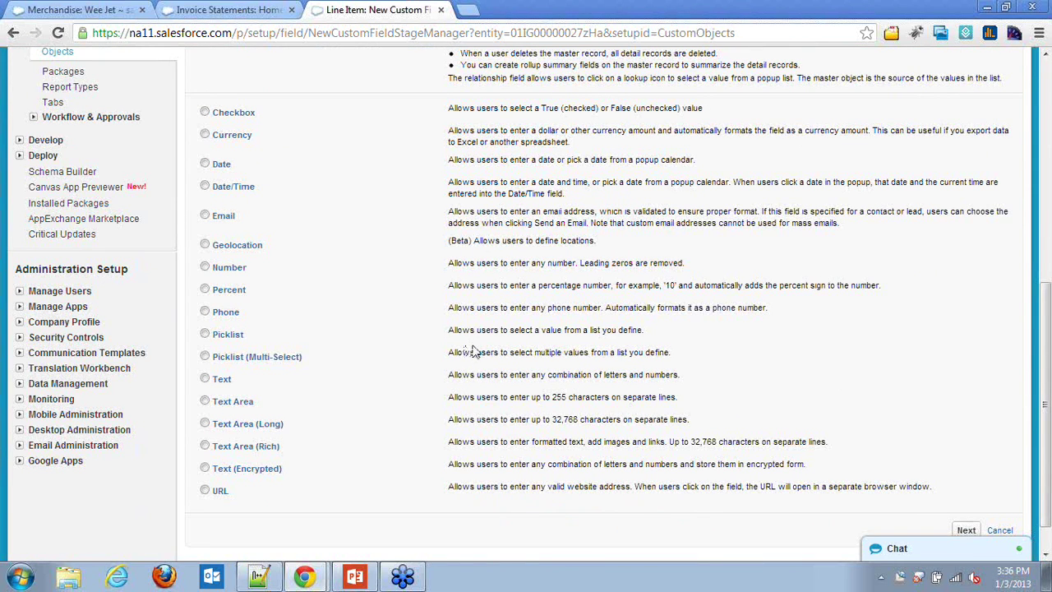
pyautogui.scroll(1, 255, 331)
pyautogui.scroll(1, 257, 333)
pyautogui.click(238, 252)
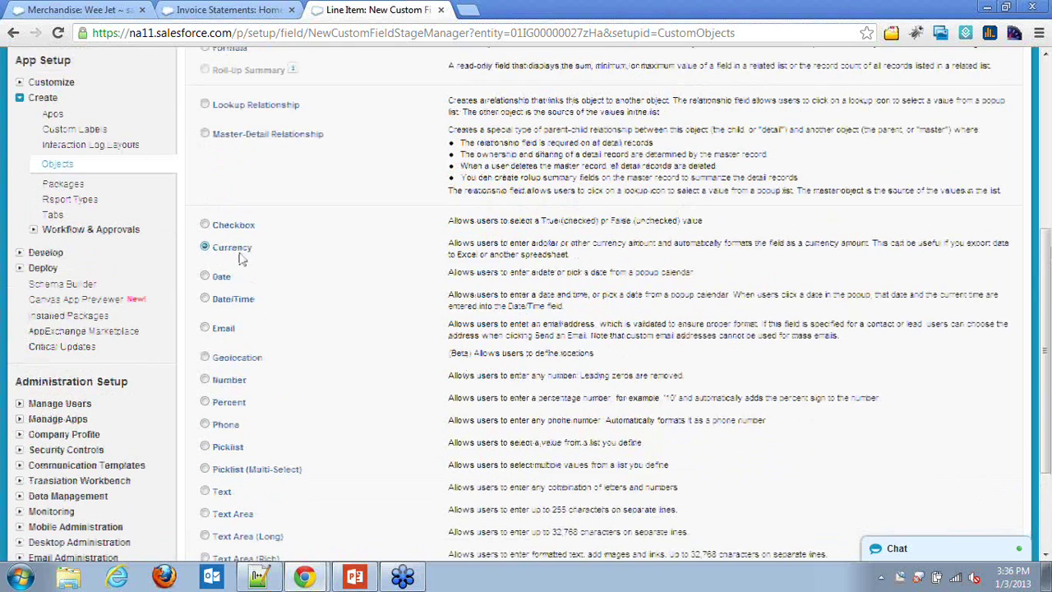
pyautogui.scroll(-2, 645, 404)
pyautogui.click(967, 490)
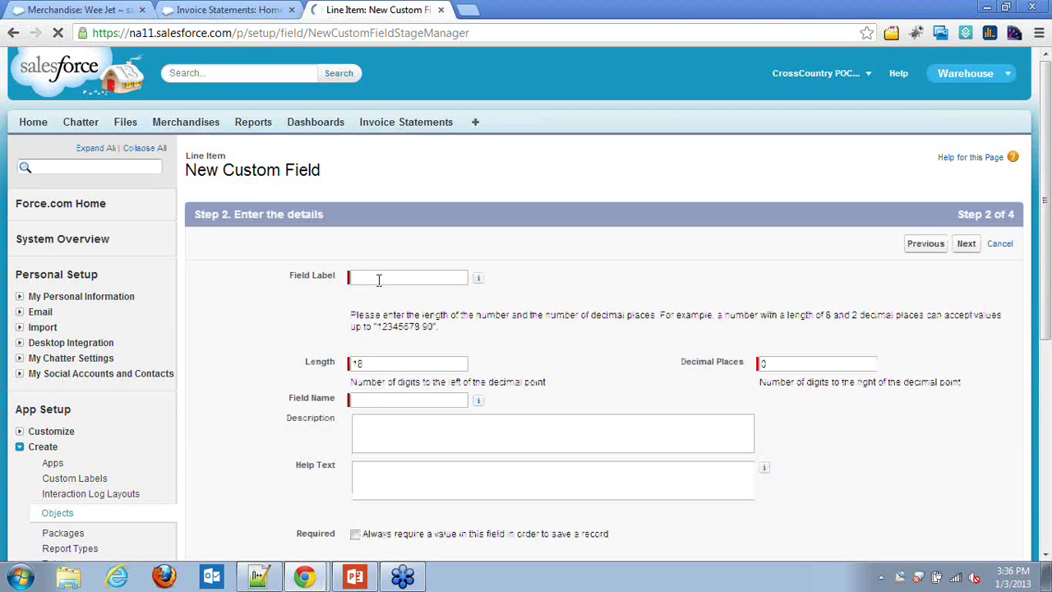
# Label the new currency field Unit Price.
pyautogui.click(381, 277)
pyautogui.write('Unit')
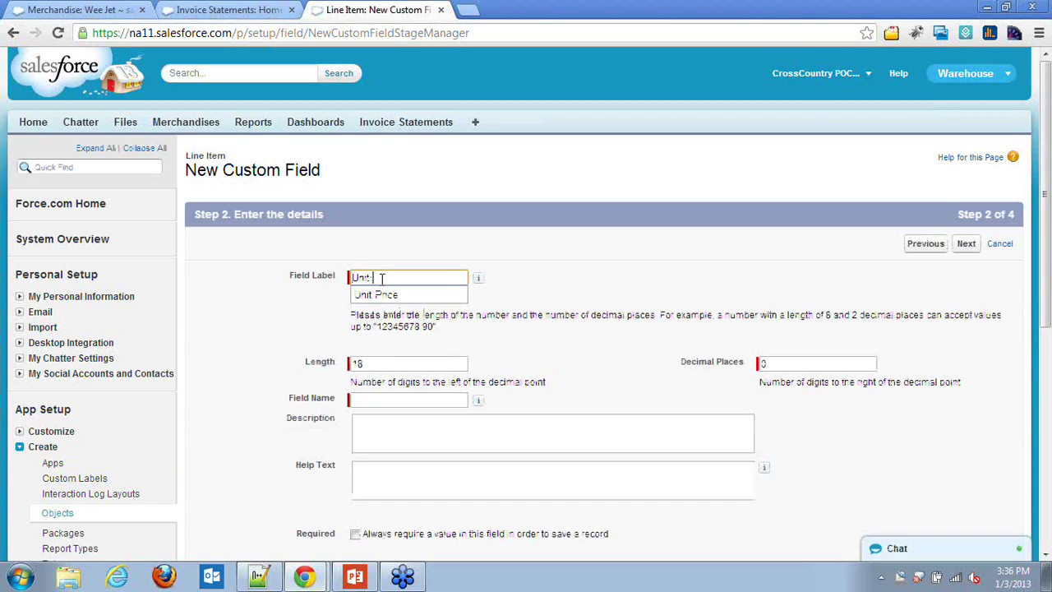
pyautogui.press('Down')
pyautogui.press('Return')
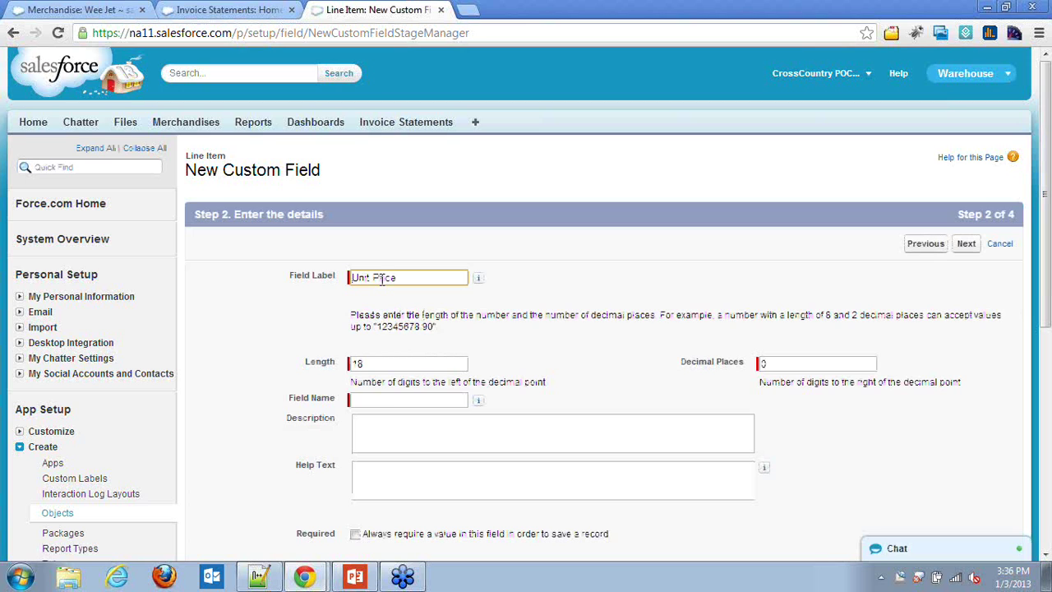
# Set the Unit Price field's length to 16 with 2 decimal places and continue to its field-level security.
pyautogui.click(433, 362)
pyautogui.press('BackSpace')
pyautogui.write('6')
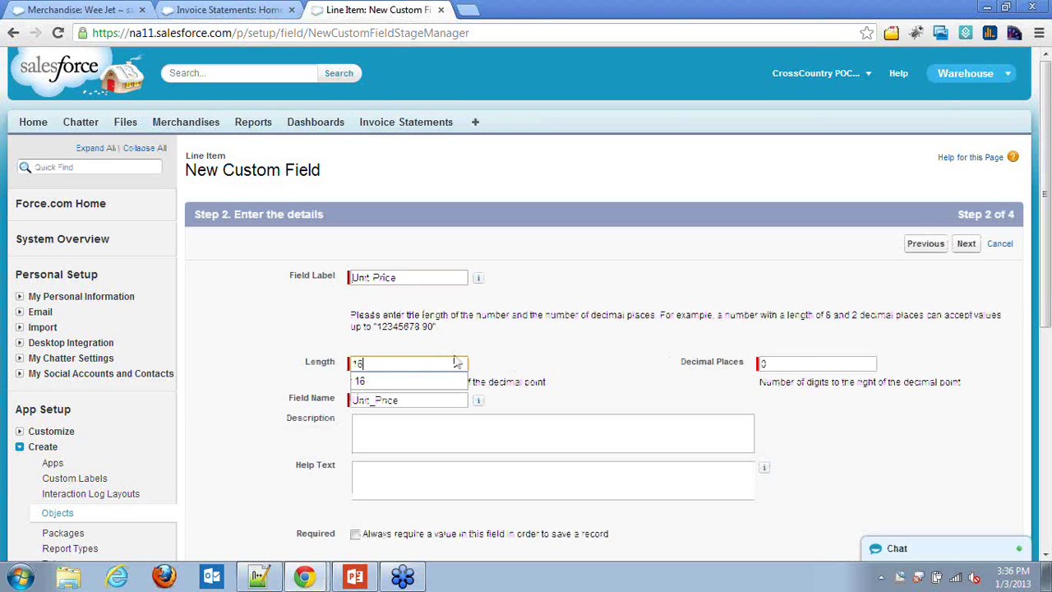
pyautogui.press('Tab')
pyautogui.write('2')
pyautogui.scroll(-1, 789, 403)
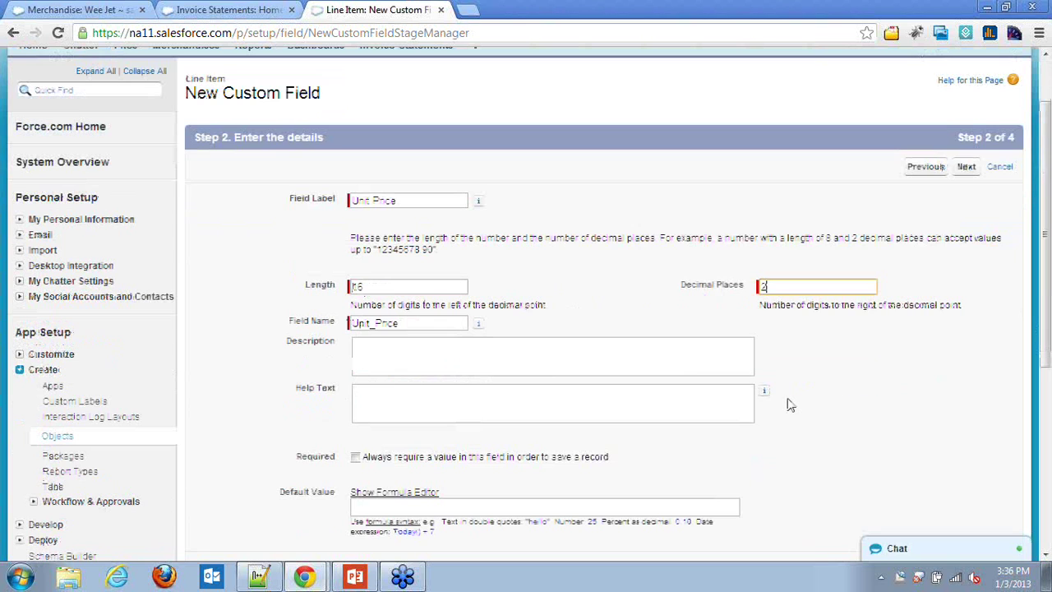
pyautogui.click(542, 361)
pyautogui.scroll(-3, 588, 386)
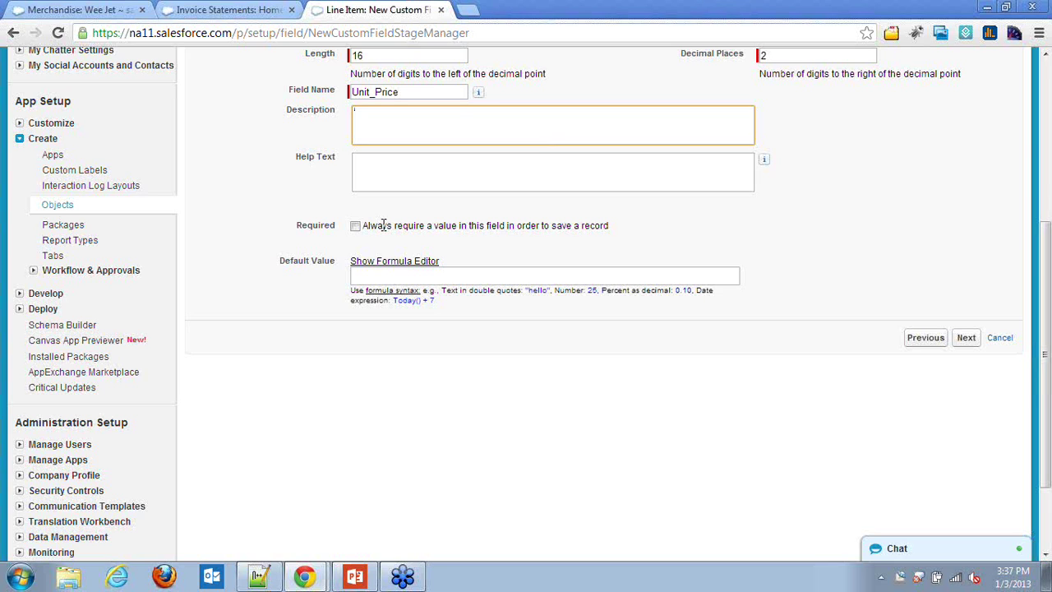
pyautogui.click(964, 340)
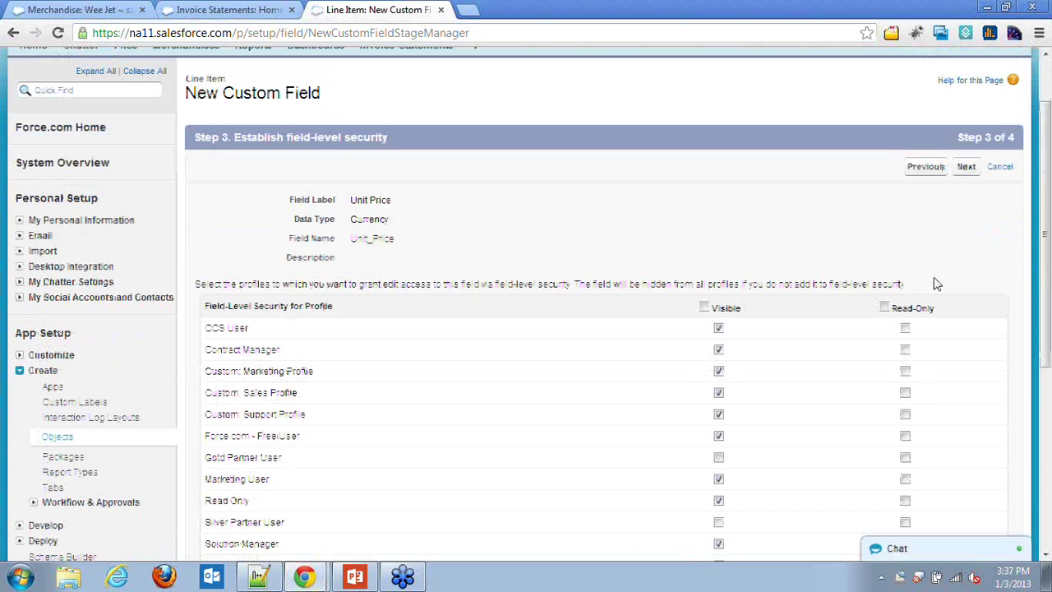
# Accept the Unit Price field's profile security, keep it on the Line Item Layout, and save the field.
pyautogui.click(886, 321)
pyautogui.scroll(-1, 921, 323)
pyautogui.scroll(-2, 921, 323)
pyautogui.click(966, 425)
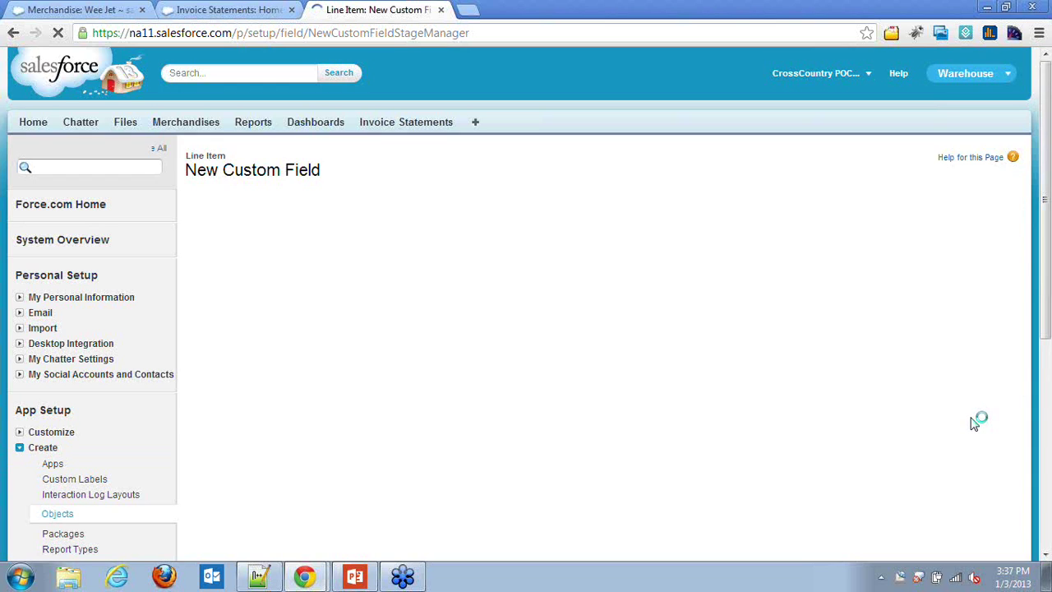
pyautogui.scroll(-1, 972, 422)
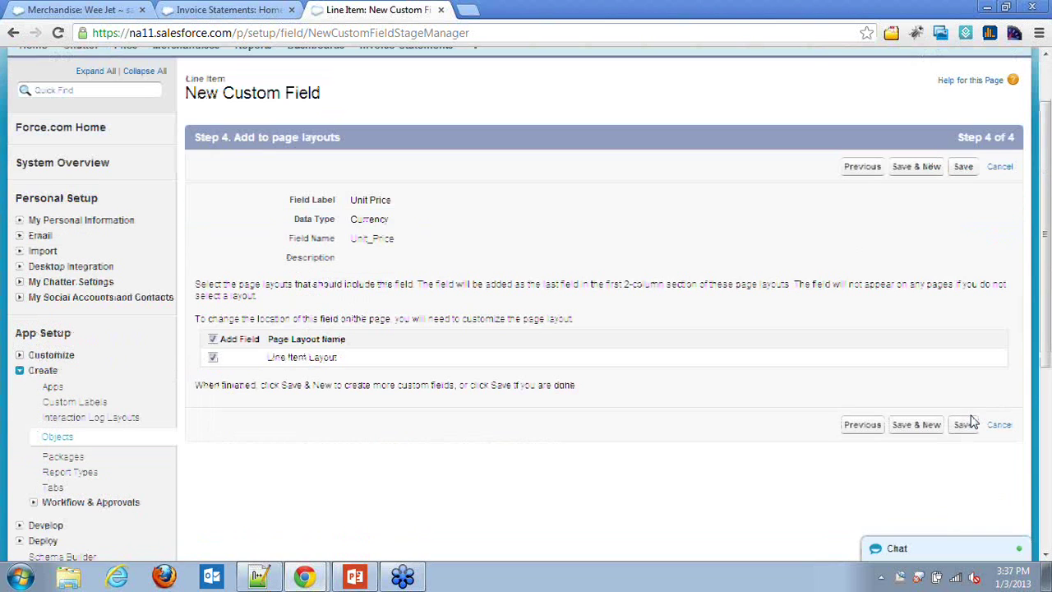
pyautogui.click(965, 170)
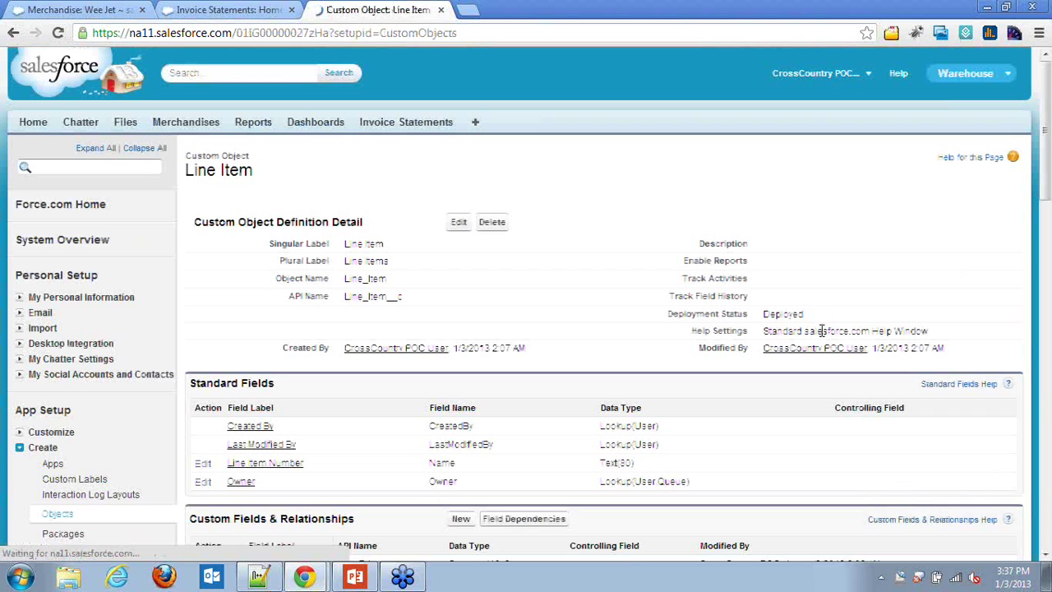
# Start another custom field on the Line Item object with the Number data type.
pyautogui.scroll(-5, 403, 345)
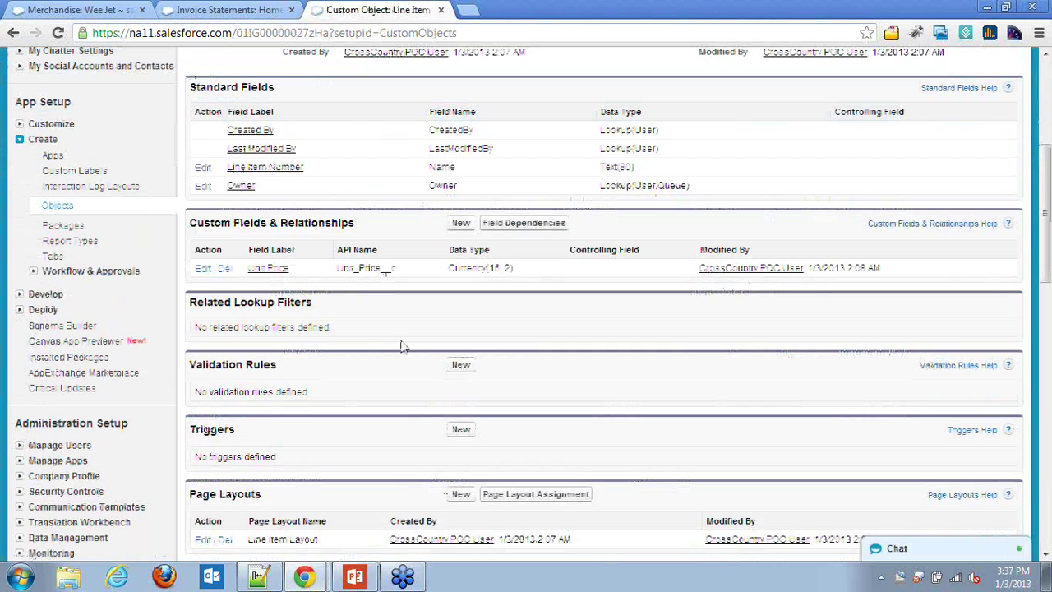
pyautogui.click(461, 222)
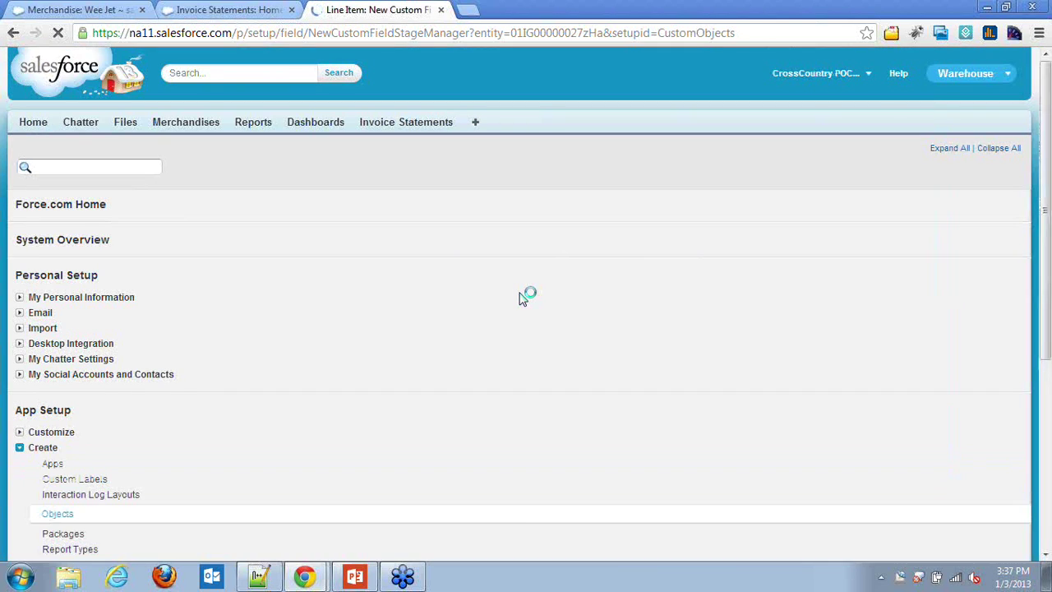
pyautogui.scroll(-1, 526, 298)
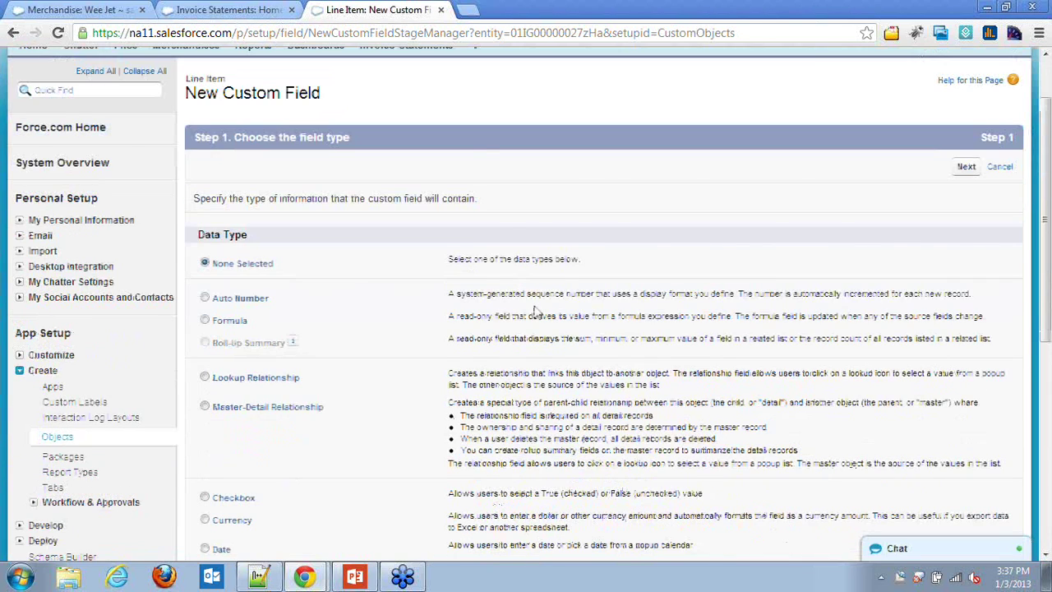
pyautogui.scroll(-4, 535, 311)
pyautogui.scroll(-1, 530, 317)
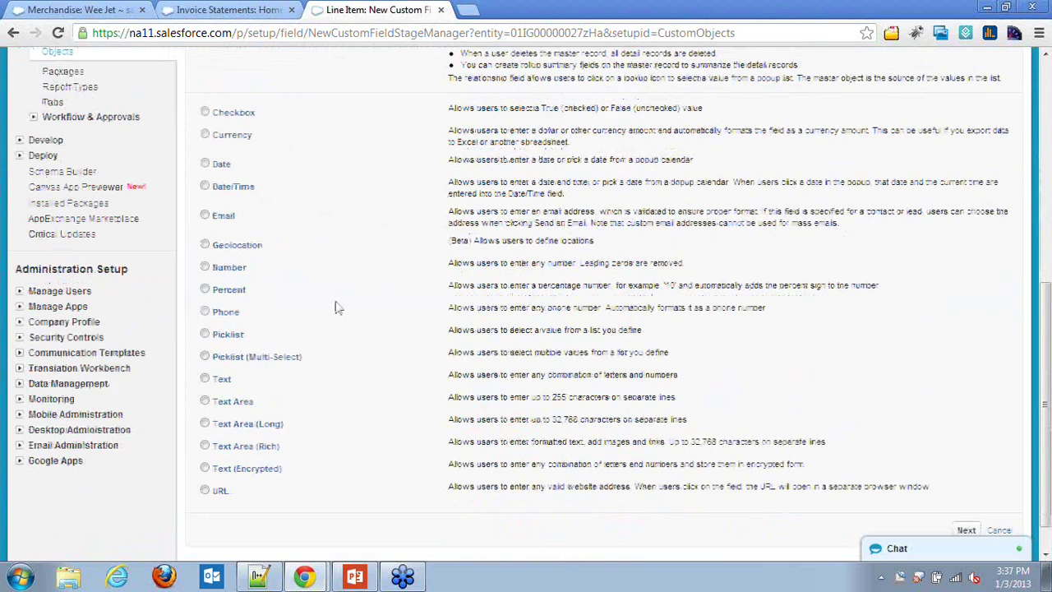
pyautogui.click(223, 268)
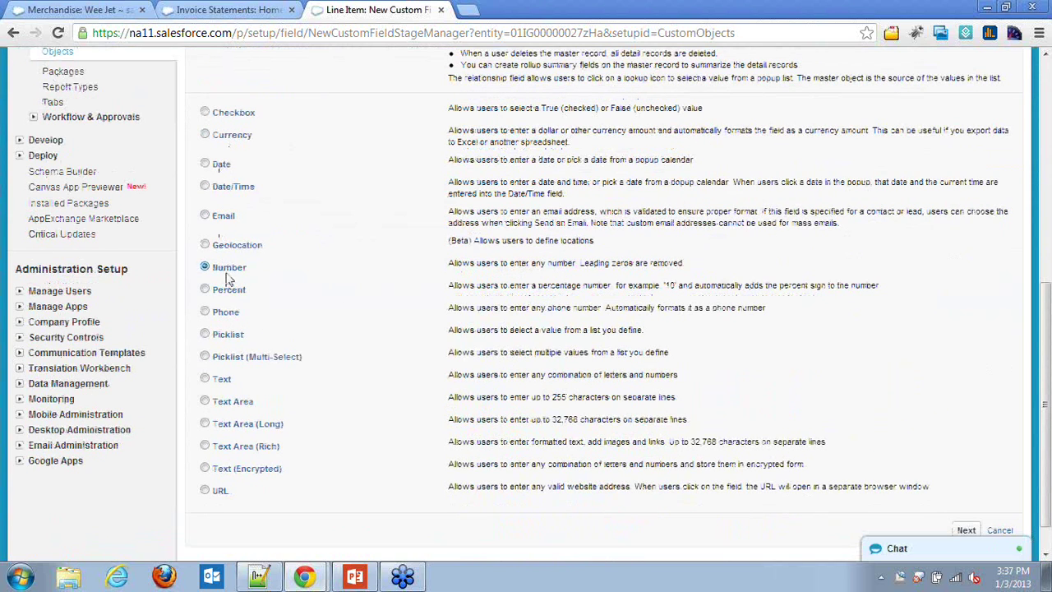
pyautogui.click(954, 528)
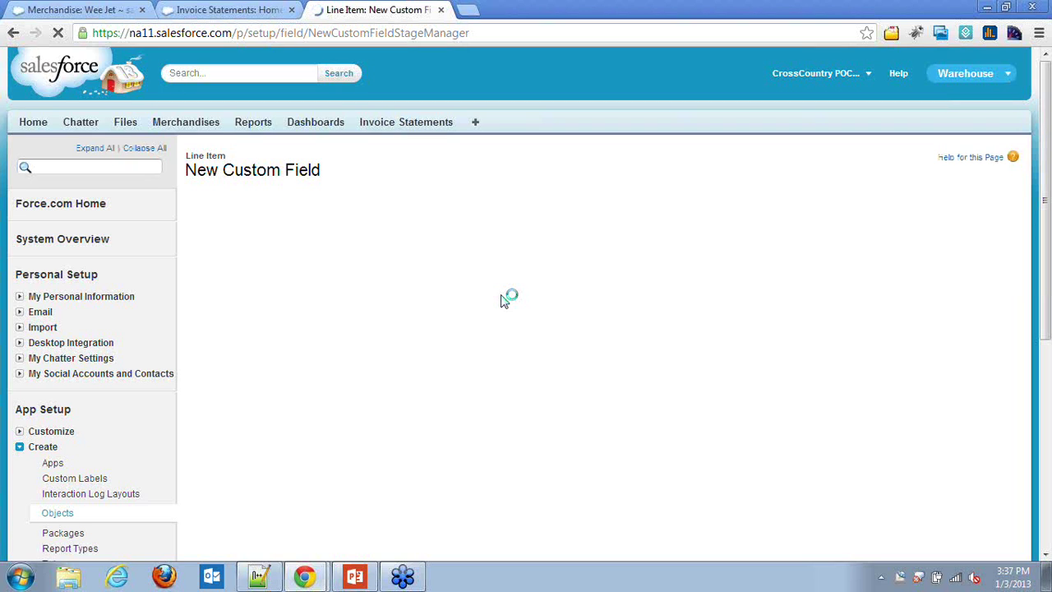
# Label the number field Units Sold, leaving its length at 18 with 0 decimal places, and continue to its field-level security.
pyautogui.scroll(-2, 503, 329)
pyautogui.click(402, 124)
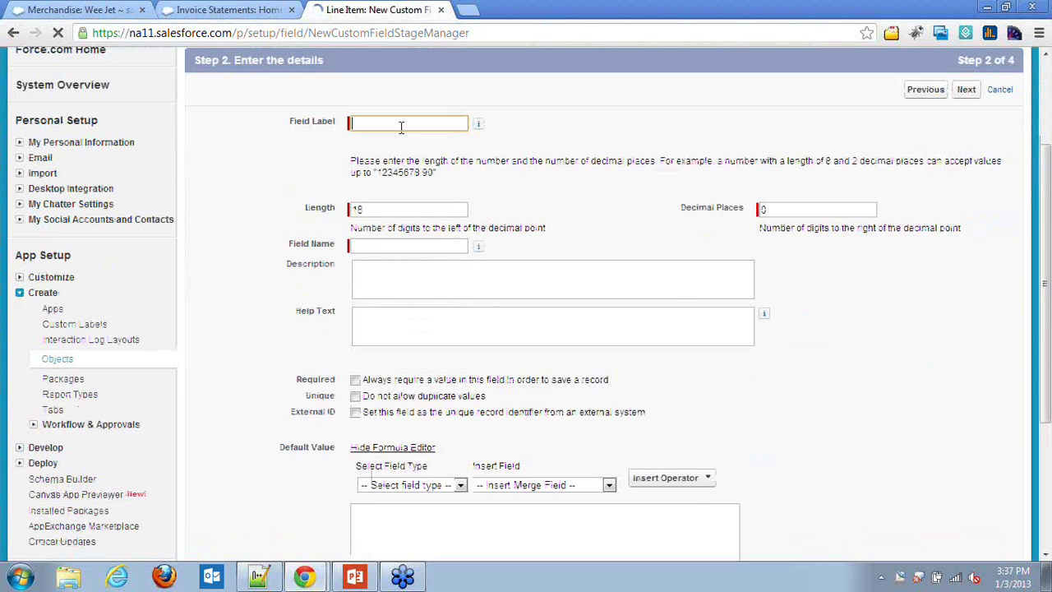
pyautogui.write('Unit')
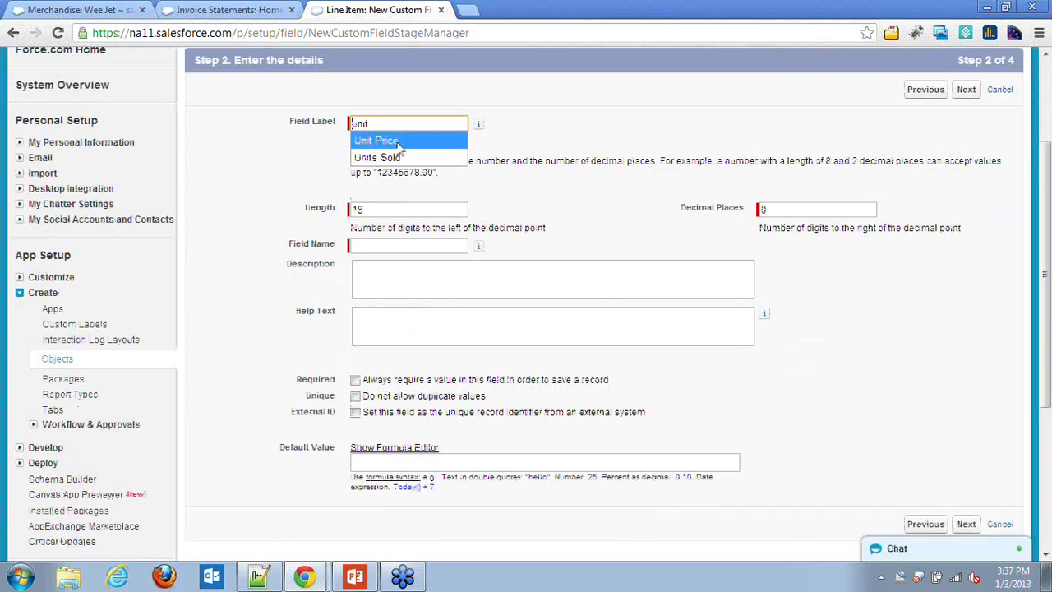
pyautogui.click(397, 157)
pyautogui.click(400, 210)
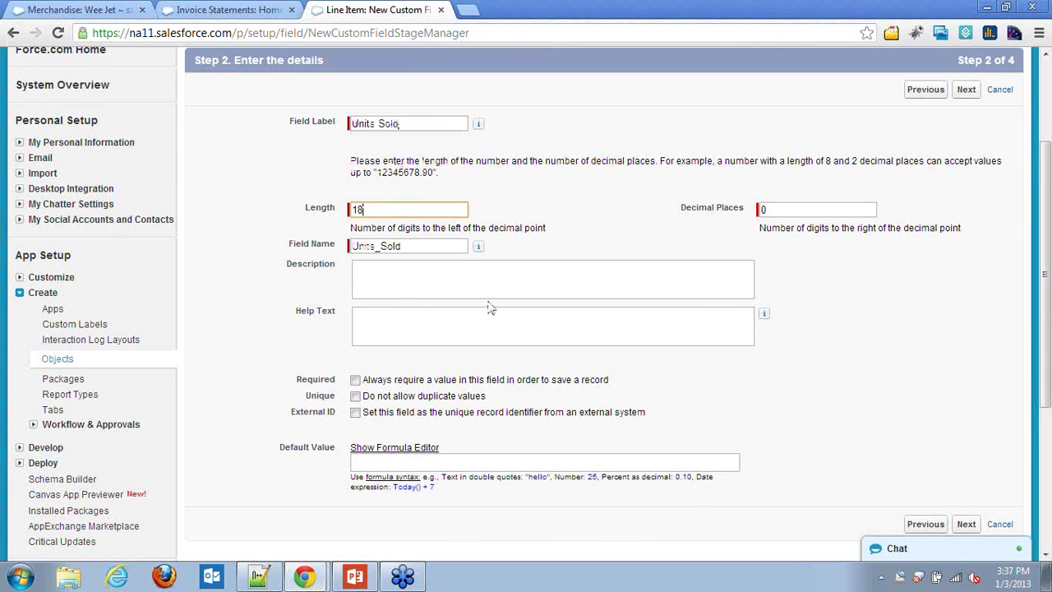
pyautogui.click(799, 370)
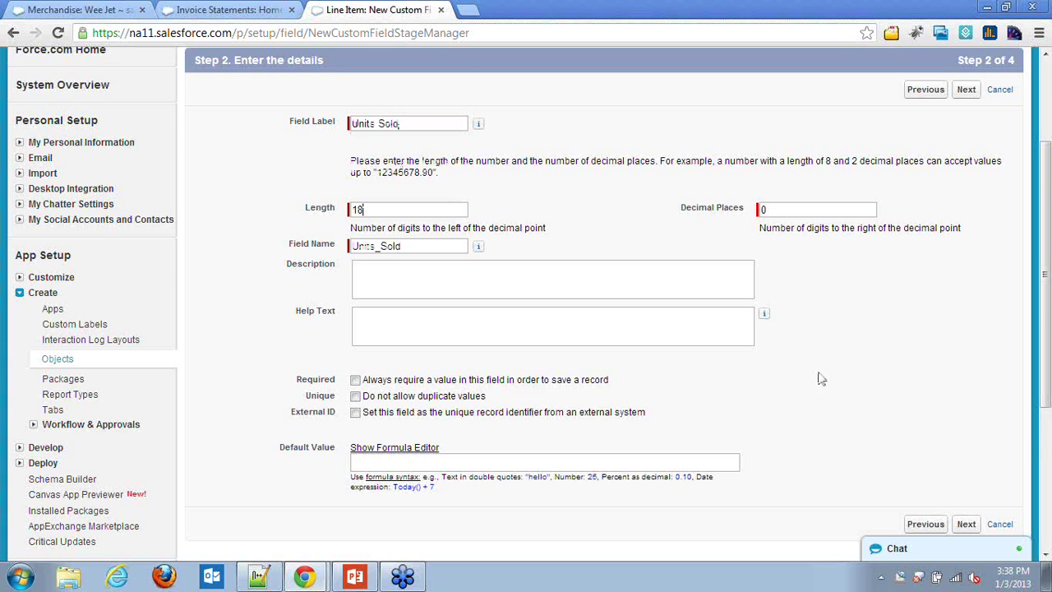
pyautogui.scroll(-1, 896, 459)
pyautogui.scroll(-1, 896, 459)
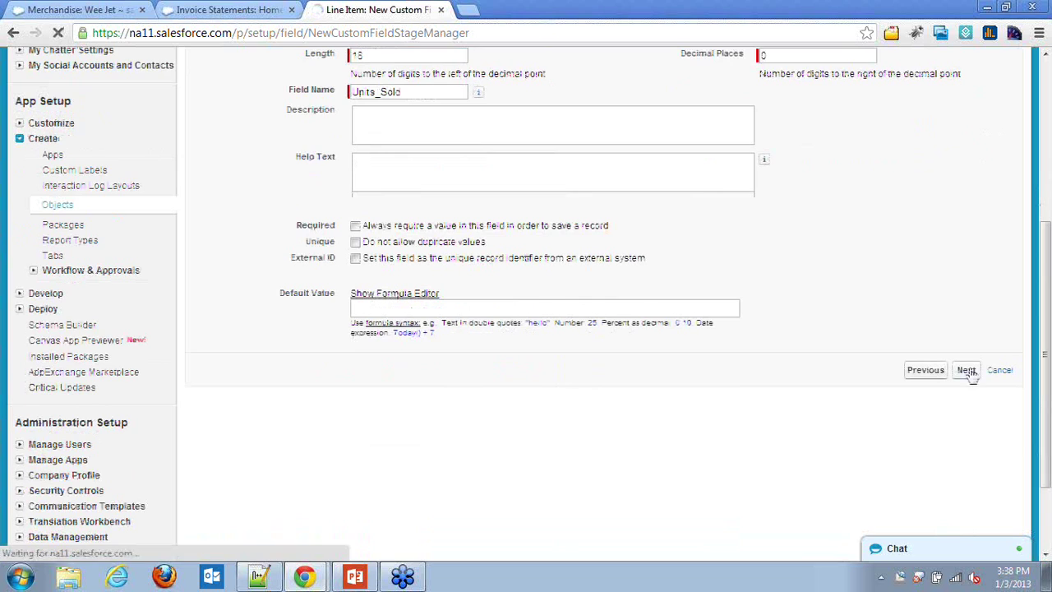
pyautogui.click(968, 370)
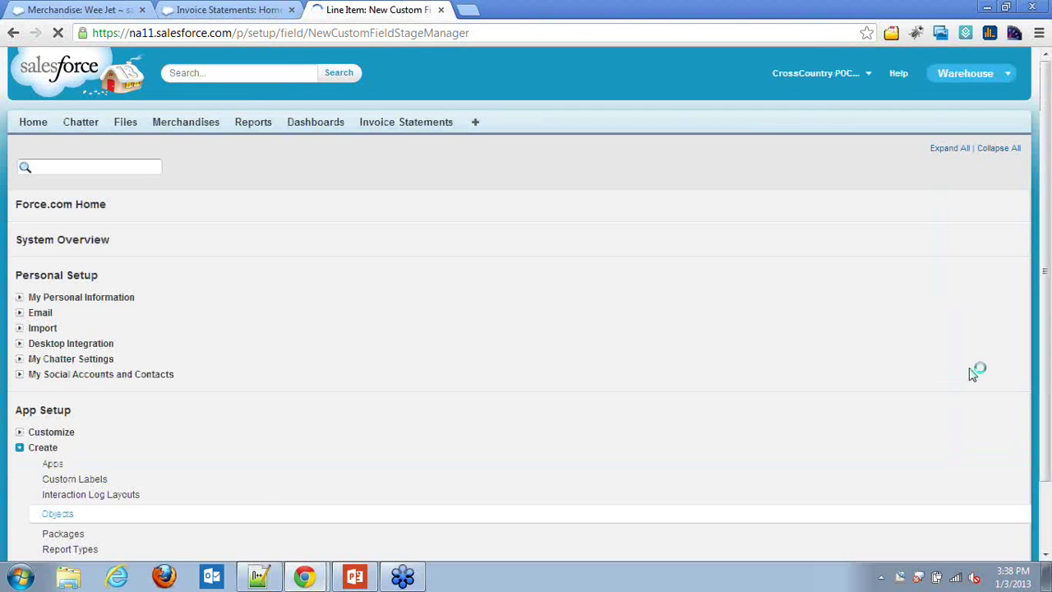
# Accept the Units Sold field's profile security, keep it on the Line Item Layout, and save the field.
pyautogui.scroll(-1, 972, 374)
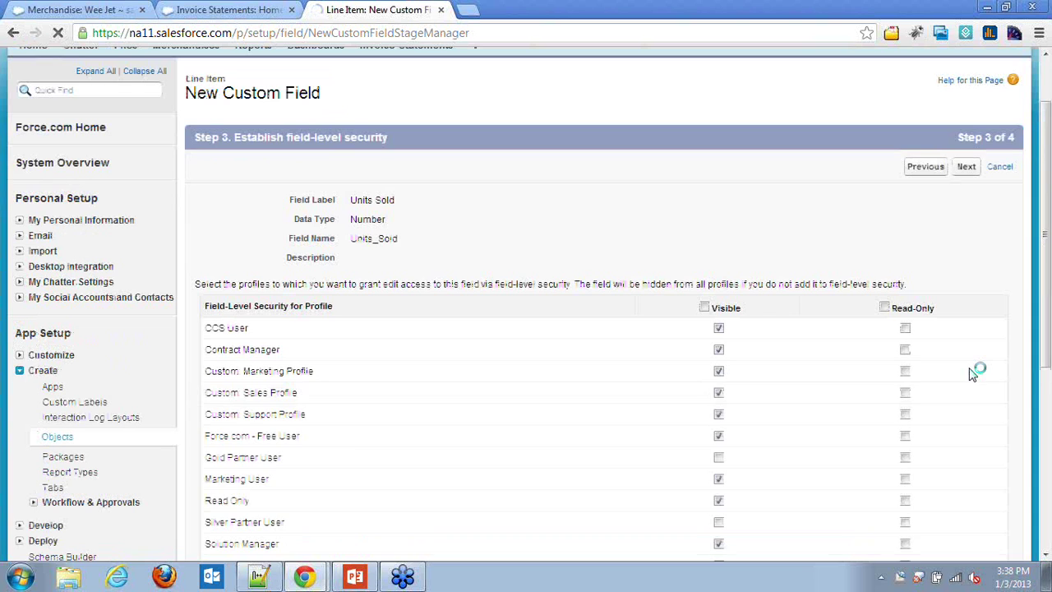
pyautogui.click(968, 170)
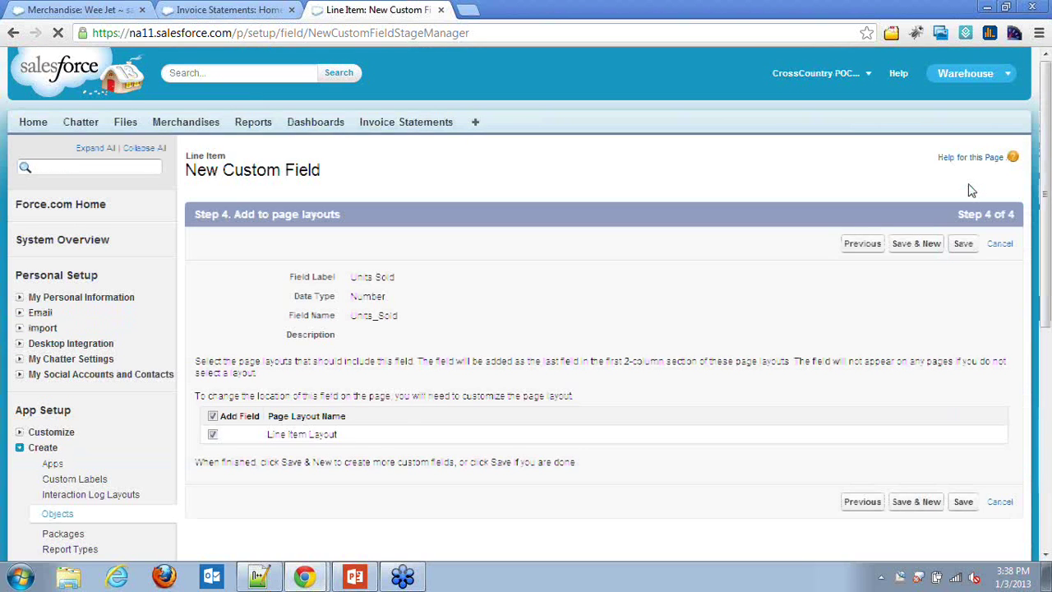
pyautogui.click(973, 245)
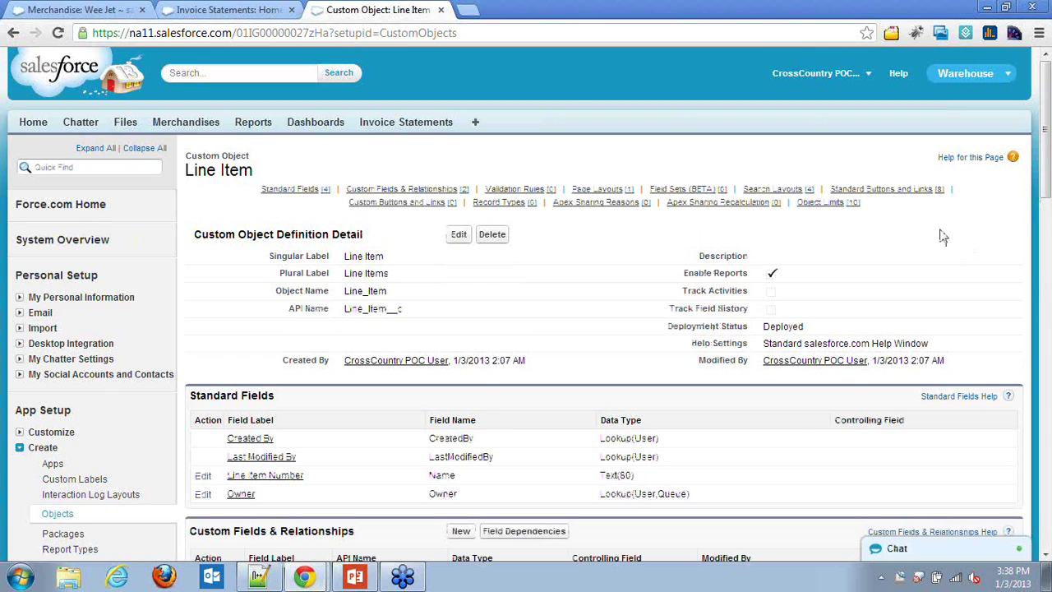
# Check the Line Item custom fields, switch to PowerPoint, and present the Force.com Demo App – Data Model slide full screen.
pyautogui.scroll(-2, 944, 237)
pyautogui.scroll(-1, 943, 237)
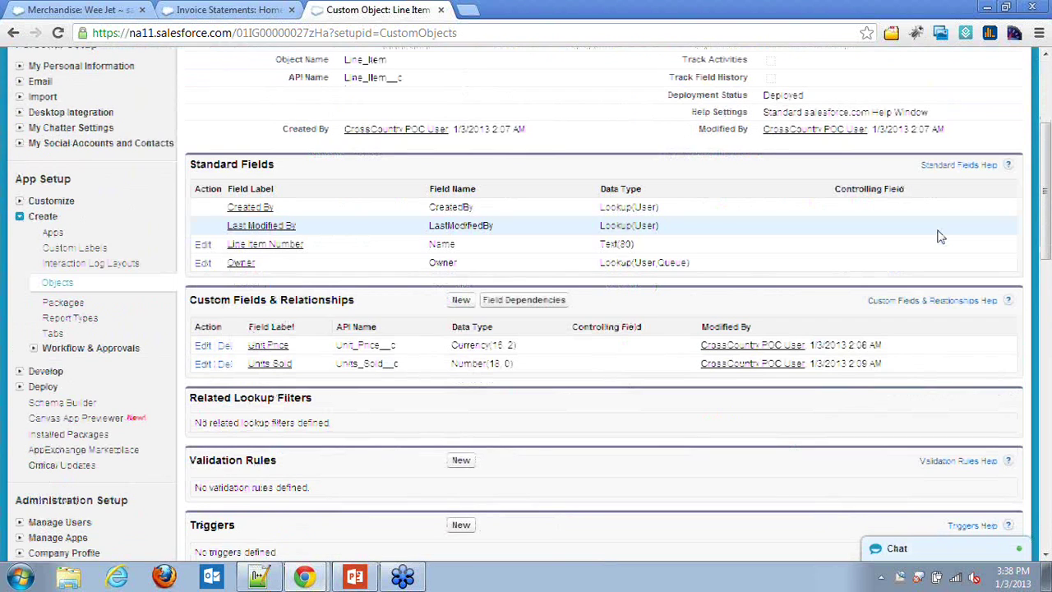
pyautogui.click(354, 577)
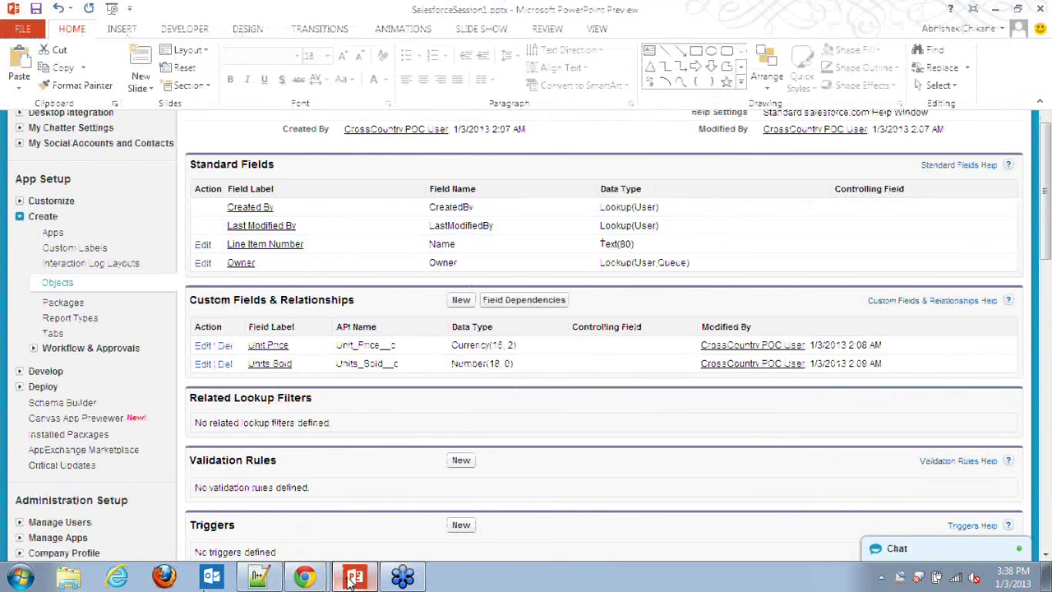
pyautogui.scroll(-1, 324, 376)
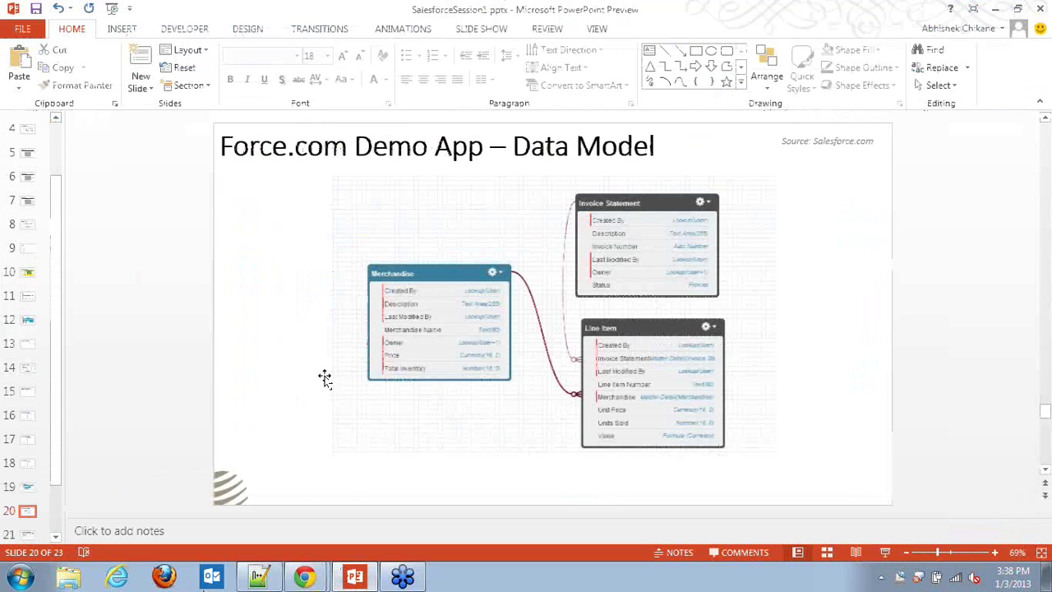
pyautogui.click(885, 551)
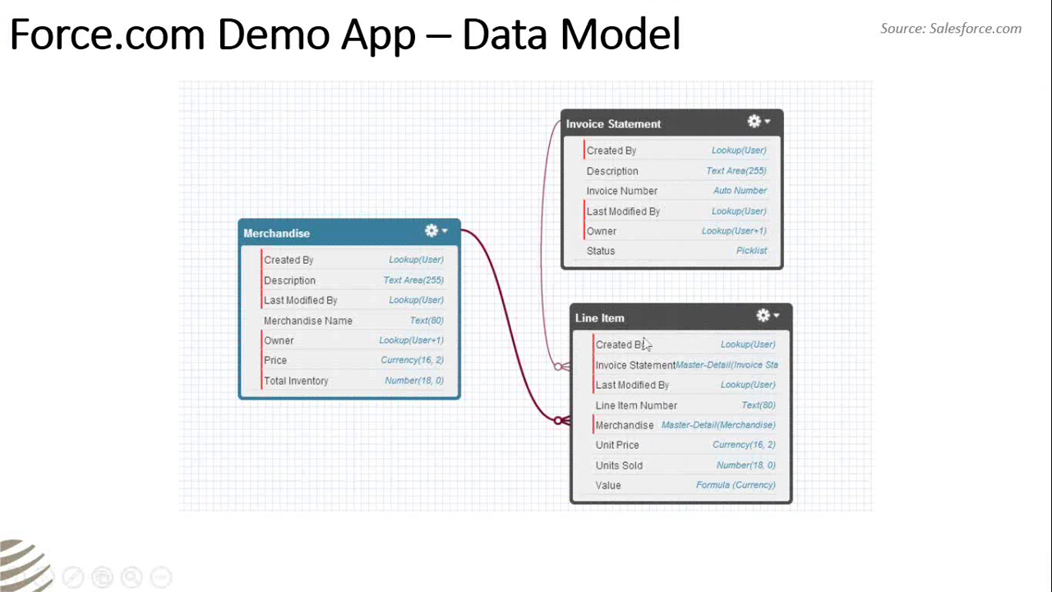